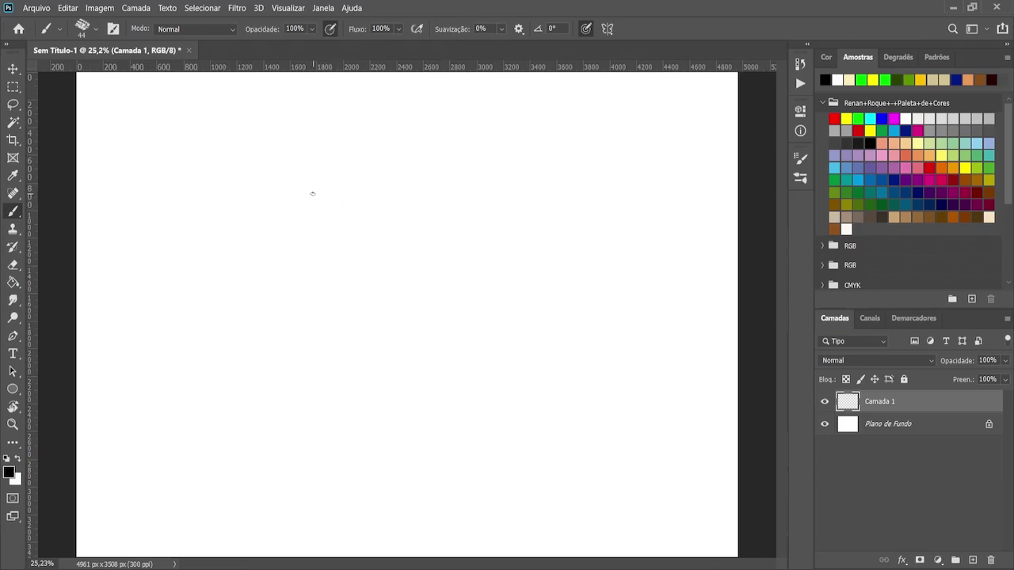
Sketch the head outline with thin strokes: top curve, both sides and the bottom
mouse_move(323, 189)
left_mouse_down()
mouse_move(367, 174)
mouse_move(344, 181)
mouse_move(388, 183)
mouse_move(379, 168)
mouse_move(385, 187)
mouse_move(412, 198)
mouse_move(440, 175)
mouse_move(478, 175)
mouse_move(553, 229)
mouse_move(558, 257)
left_mouse_up()
key("ctrl+z")
left_click_drag(546, 209, 580, 273)
mouse_move(558, 230)
left_mouse_down()
mouse_move(585, 301)
mouse_move(587, 292)
mouse_move(592, 355)
left_mouse_up()
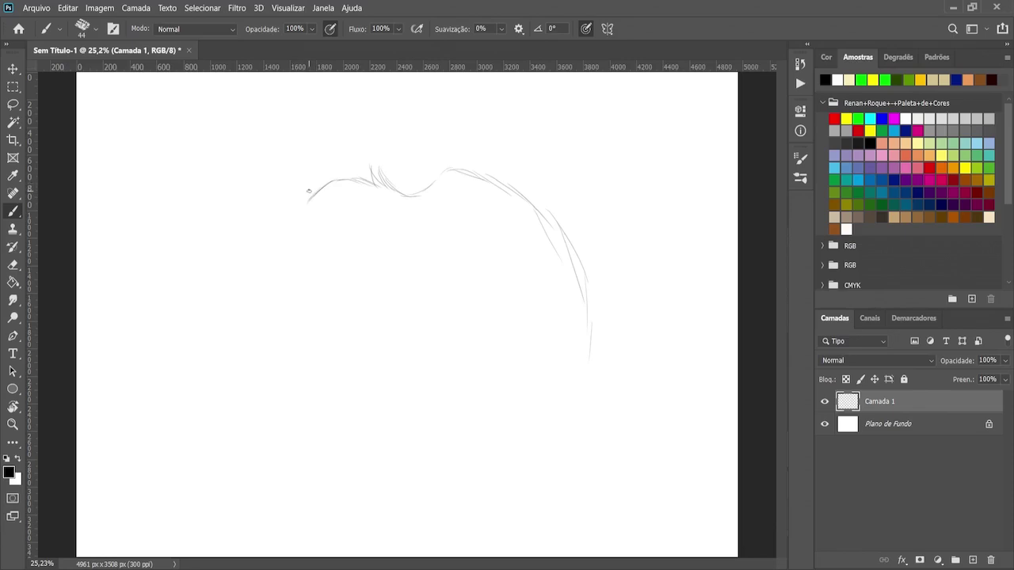
mouse_move(331, 183)
left_mouse_down()
mouse_move(231, 265)
mouse_move(211, 302)
mouse_move(216, 350)
left_mouse_up()
left_click_drag(212, 294, 214, 373)
left_click_drag(213, 333, 255, 432)
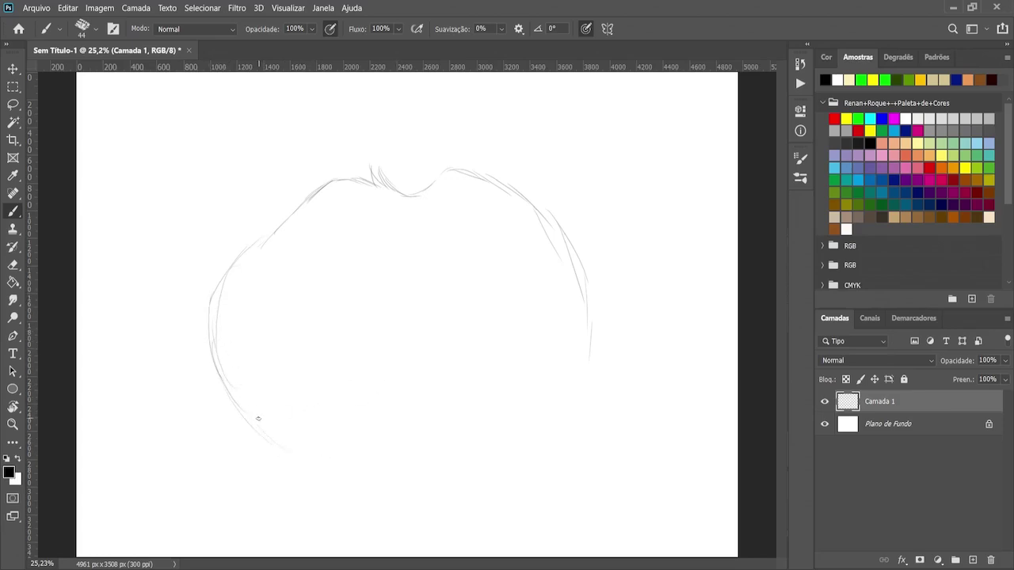
mouse_move(312, 455)
left_mouse_down()
mouse_move(403, 472)
mouse_move(513, 441)
left_mouse_up()
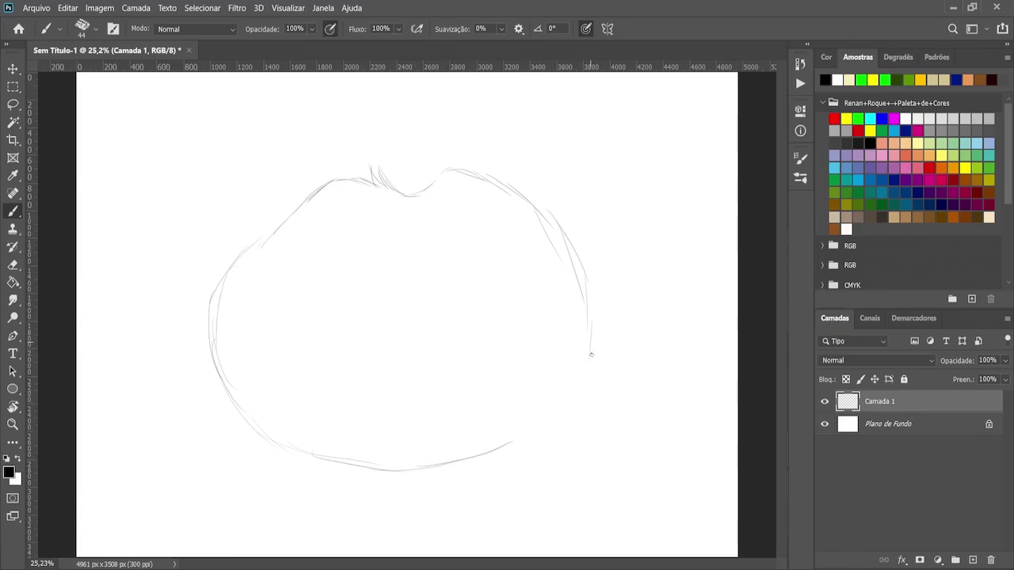
mouse_move(591, 354)
left_mouse_down()
mouse_move(562, 406)
mouse_move(470, 450)
left_mouse_up()
Draw the left ear with fur tufts and add tufts on top of the right ear
mouse_move(301, 165)
left_mouse_down()
mouse_move(272, 155)
mouse_move(244, 184)
mouse_move(248, 211)
mouse_move(272, 227)
left_mouse_up()
mouse_move(247, 188)
left_mouse_down()
mouse_move(255, 146)
mouse_move(262, 162)
mouse_move(277, 159)
left_mouse_up()
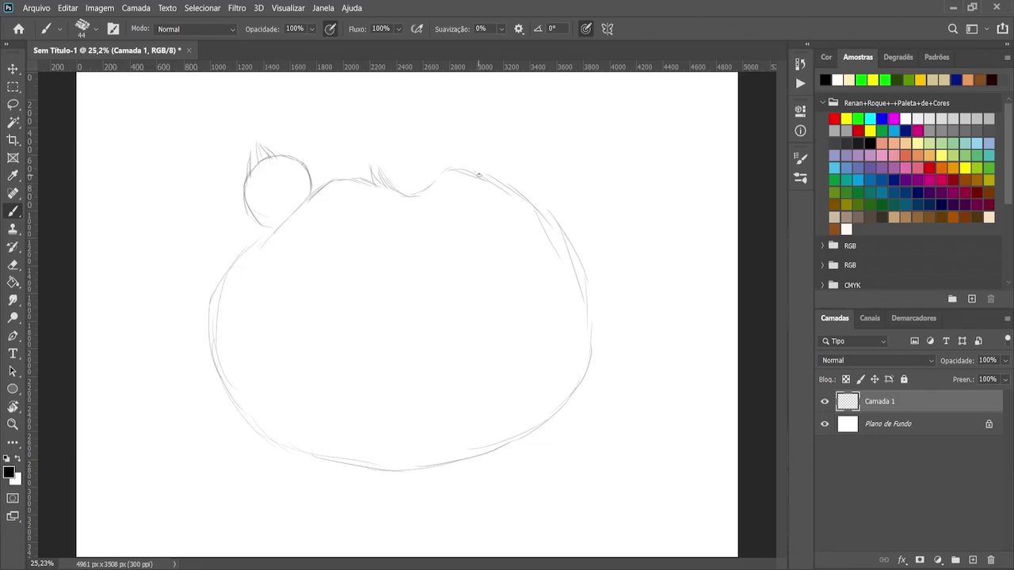
mouse_move(479, 174)
left_mouse_down()
mouse_move(478, 162)
mouse_move(523, 149)
mouse_move(539, 174)
left_mouse_up()
mouse_move(496, 145)
left_mouse_down()
mouse_move(519, 118)
mouse_move(510, 127)
mouse_move(521, 146)
left_mouse_up()
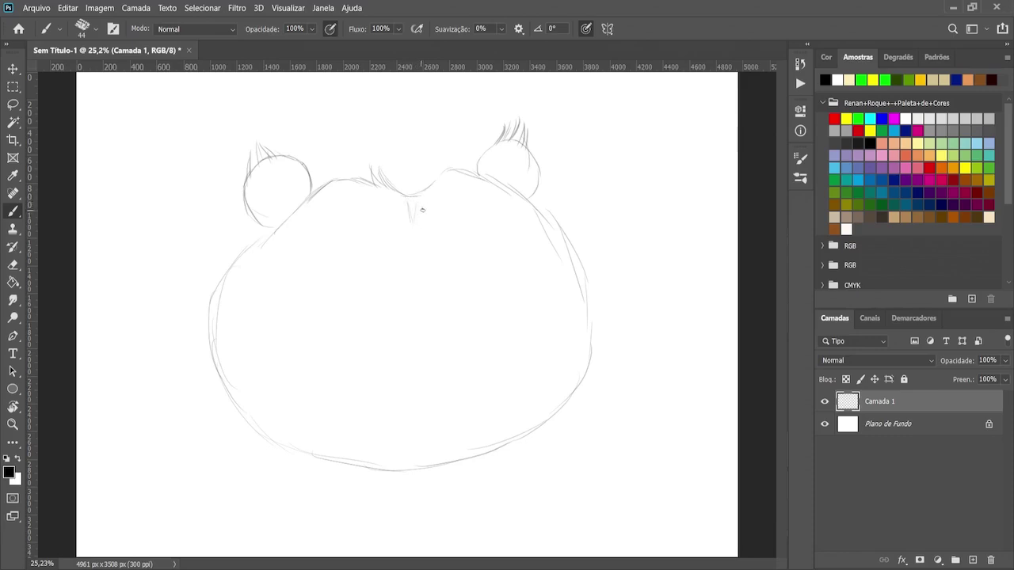
Sketch the brow V and the outlines of the right and left eye patches
left_click_drag(417, 216, 420, 247)
mouse_move(434, 255)
left_mouse_down()
mouse_move(477, 216)
mouse_move(509, 238)
left_mouse_up()
mouse_move(451, 231)
left_mouse_down()
mouse_move(440, 294)
mouse_move(480, 335)
mouse_move(502, 340)
mouse_move(529, 326)
left_mouse_up()
left_click_drag(511, 240, 535, 311)
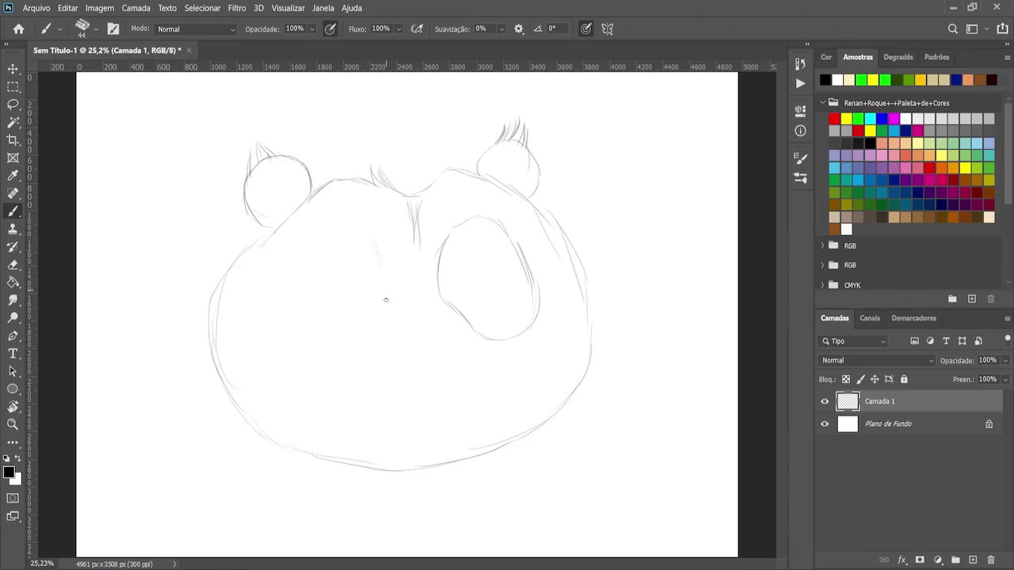
mouse_move(377, 258)
left_mouse_down()
mouse_move(380, 290)
mouse_move(366, 320)
mouse_move(325, 342)
left_mouse_up()
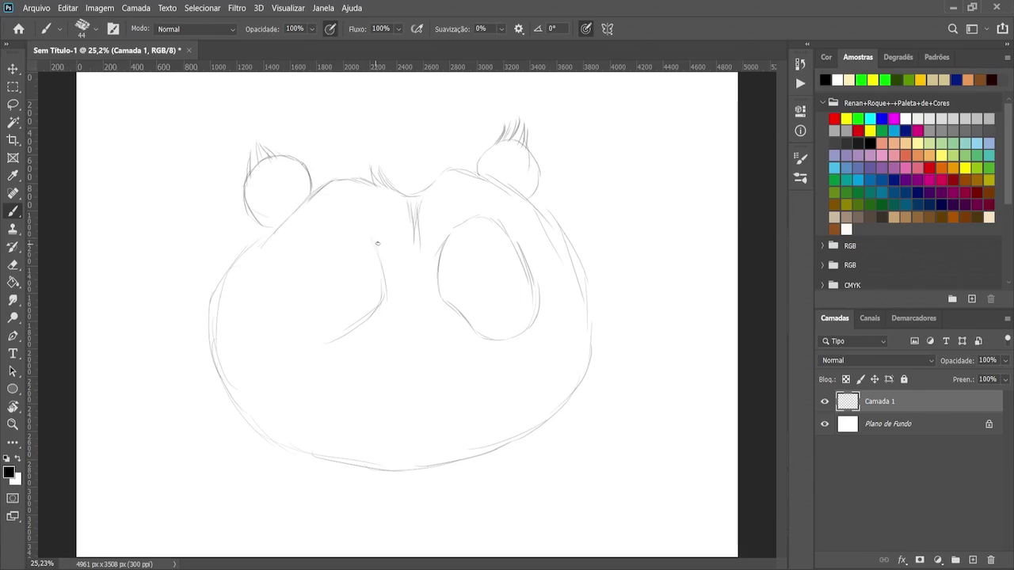
mouse_move(377, 244)
left_mouse_down()
mouse_move(349, 229)
mouse_move(283, 283)
mouse_move(274, 310)
mouse_move(297, 346)
mouse_move(331, 329)
left_mouse_up()
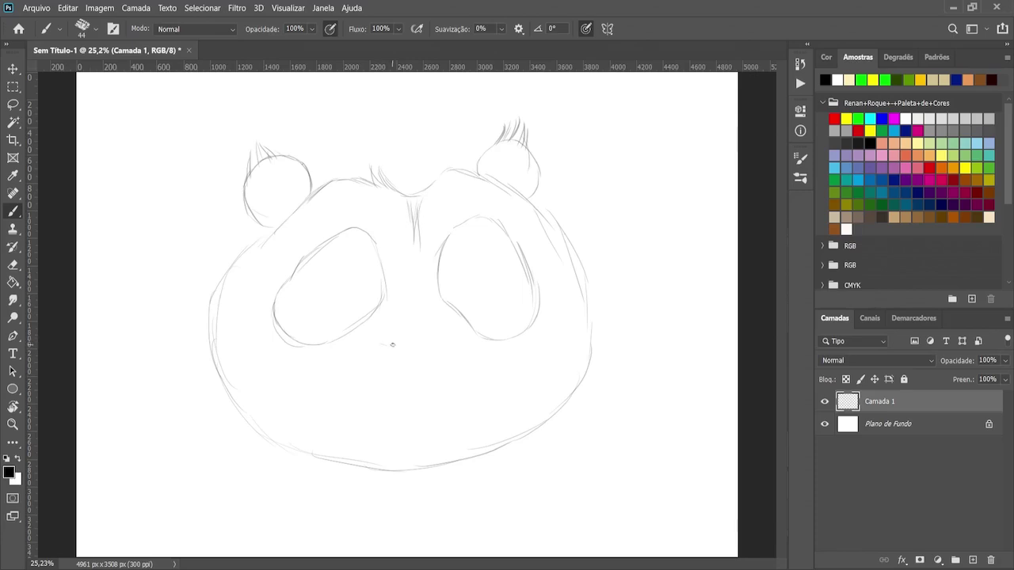
Draw the nose shape below the eye patches
left_click_drag(379, 345, 431, 347)
mouse_move(379, 346)
left_mouse_down()
mouse_move(369, 344)
mouse_move(368, 369)
mouse_move(378, 364)
mouse_move(409, 394)
left_mouse_up()
left_click_drag(454, 343, 453, 372)
mouse_move(449, 362)
left_mouse_down()
mouse_move(444, 382)
mouse_move(415, 398)
left_mouse_up()
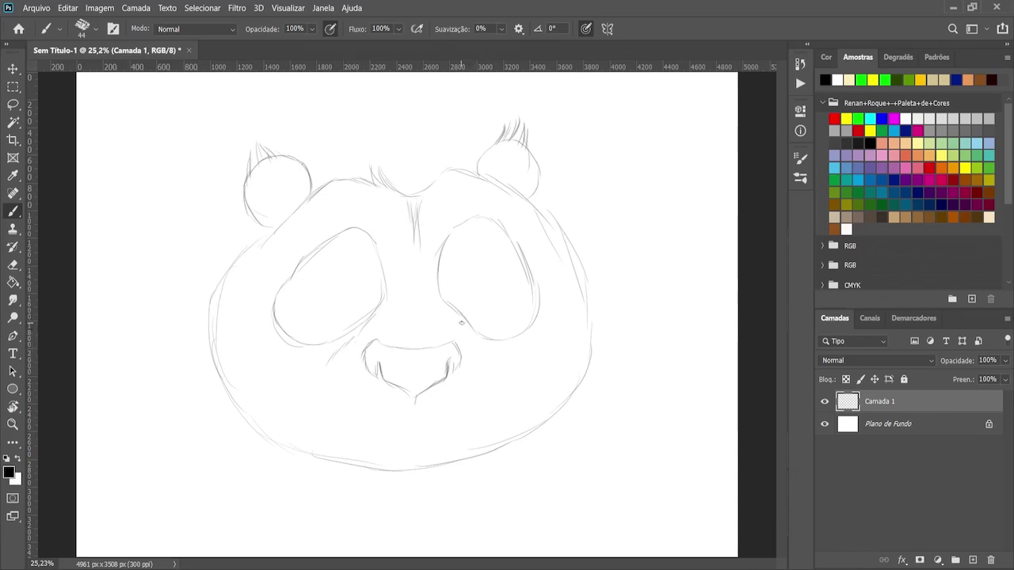
Darken the nose tip and draw the cheek lines, a wide smile and the chin curve
left_click_drag(470, 331, 472, 356)
mouse_move(413, 404)
left_mouse_down()
mouse_move(406, 394)
mouse_move(412, 400)
left_mouse_up()
mouse_move(332, 388)
left_mouse_down()
mouse_move(393, 421)
mouse_move(466, 407)
mouse_move(482, 391)
left_mouse_up()
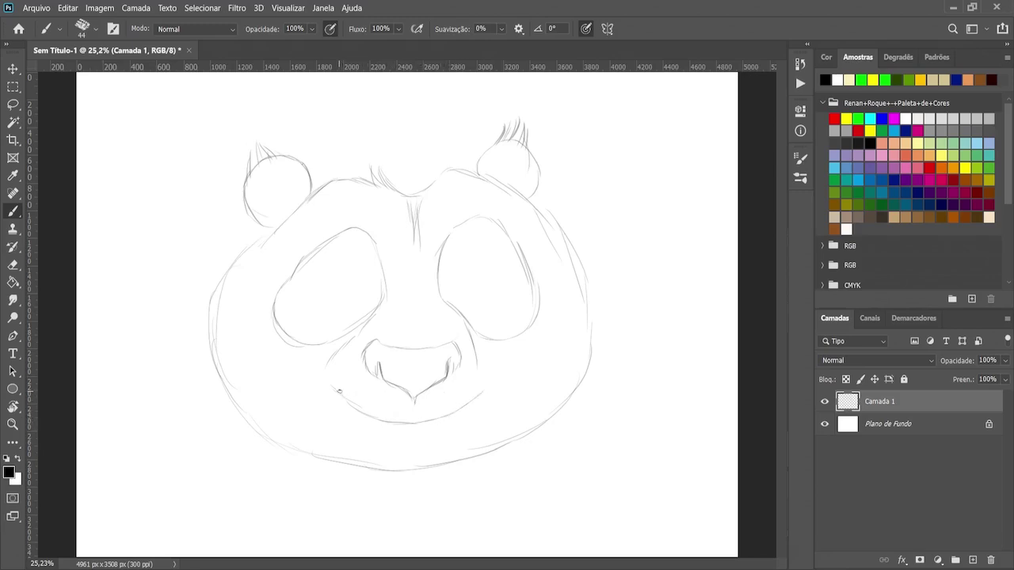
mouse_move(333, 386)
left_mouse_down()
mouse_move(371, 421)
mouse_move(446, 424)
left_mouse_up()
mouse_move(481, 395)
left_mouse_down()
mouse_move(456, 417)
mouse_move(417, 416)
left_mouse_up()
left_click_drag(324, 414, 338, 455)
left_click_drag(496, 417, 453, 475)
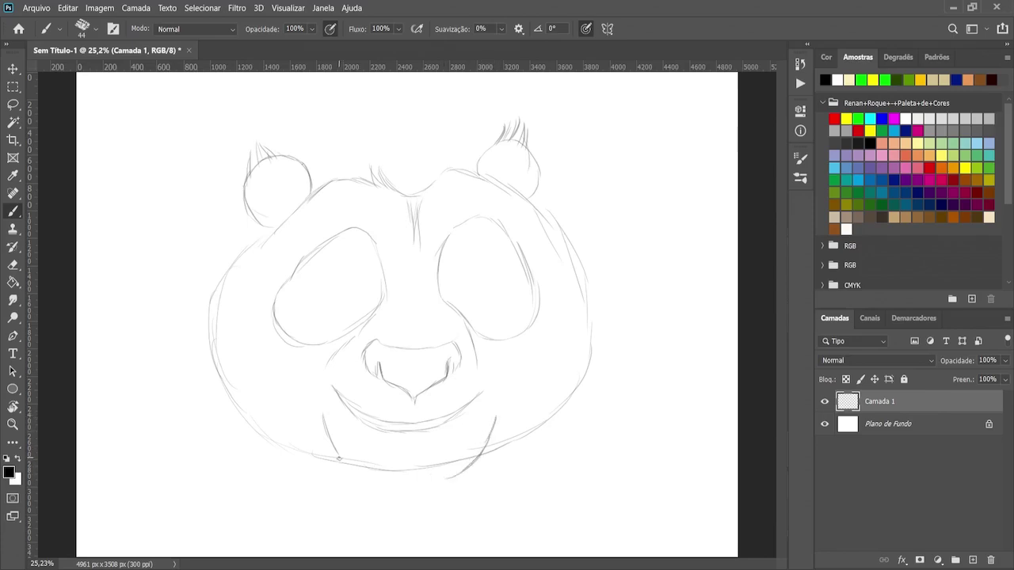
mouse_move(339, 458)
left_mouse_down()
mouse_move(389, 482)
mouse_move(448, 478)
left_mouse_up()
Redraw the head outline along the left side, jaw, chin and right cheek
mouse_move(304, 204)
left_mouse_down()
mouse_move(234, 259)
mouse_move(203, 339)
left_mouse_up()
mouse_move(203, 353)
left_mouse_down()
mouse_move(242, 440)
mouse_move(287, 476)
left_mouse_up()
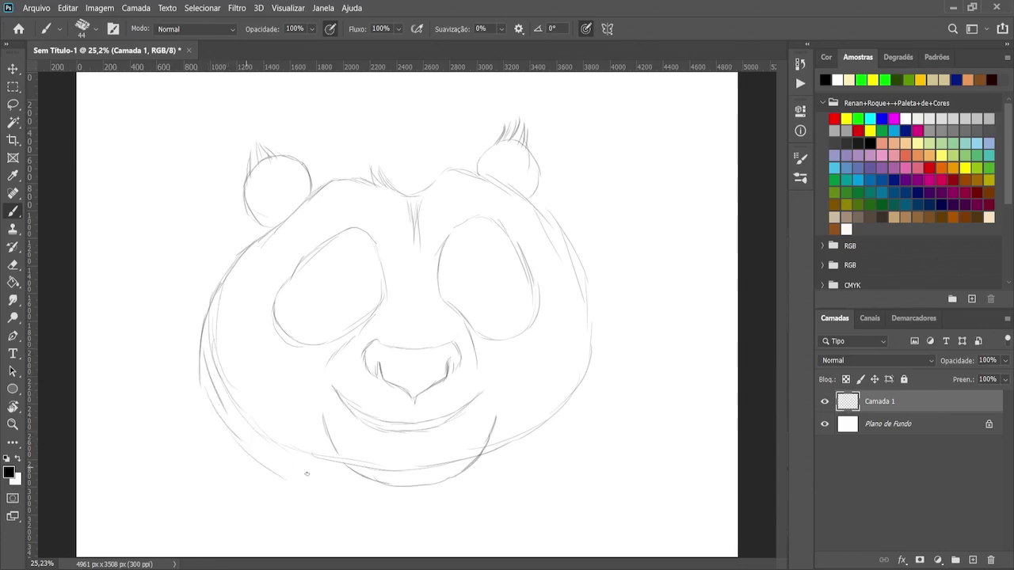
left_click_drag(249, 447, 352, 491)
left_click_drag(292, 472, 409, 499)
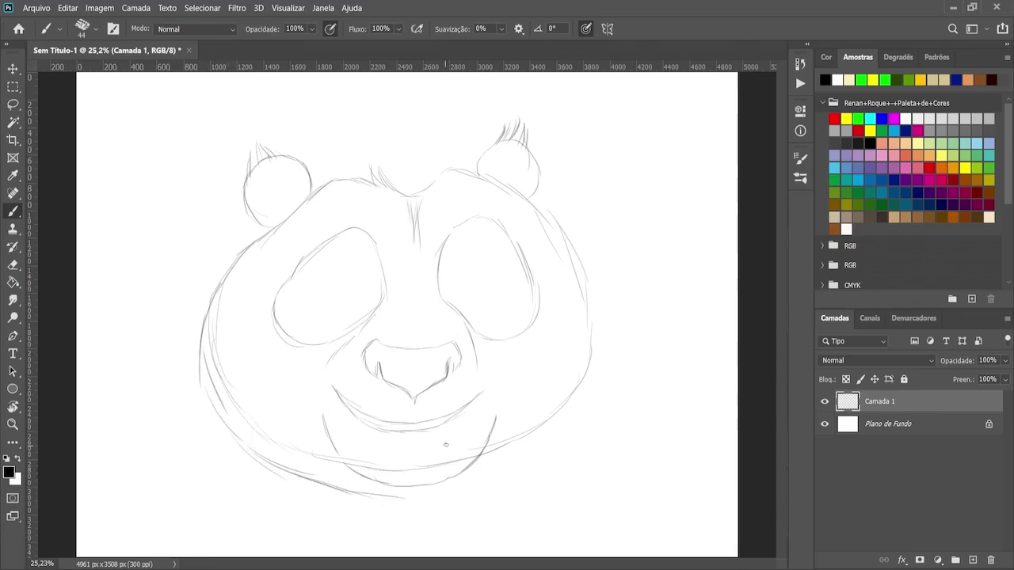
mouse_move(336, 495)
left_mouse_down()
mouse_move(437, 499)
mouse_move(421, 500)
mouse_move(523, 452)
left_mouse_up()
left_click_drag(578, 259, 599, 384)
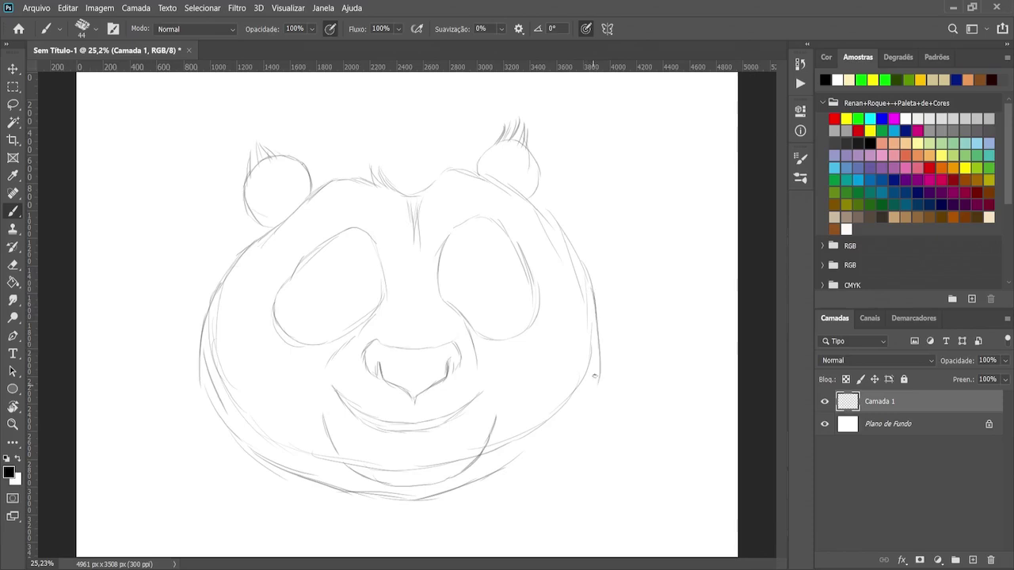
mouse_move(593, 328)
left_mouse_down()
mouse_move(600, 410)
mouse_move(556, 445)
left_mouse_up()
left_click_drag(587, 413, 511, 474)
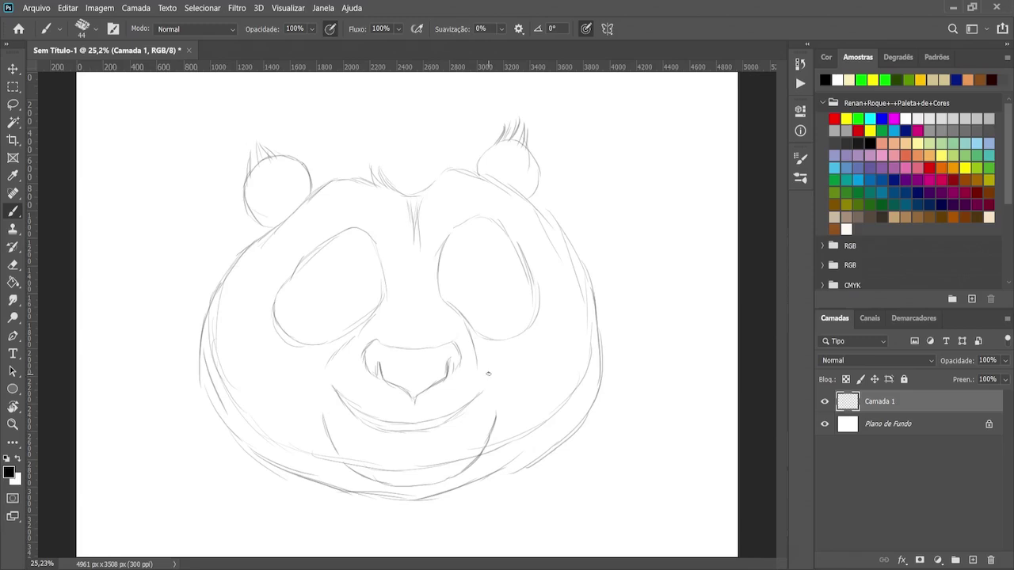
Mark the smile corners and draw upper and lower eyelids inside both eye patches
left_click_drag(490, 380, 494, 395)
left_click_drag(322, 385, 319, 402)
left_click_drag(492, 378, 500, 402)
mouse_move(314, 291)
left_mouse_down()
mouse_move(332, 282)
mouse_move(358, 290)
left_mouse_up()
mouse_move(312, 292)
left_mouse_down()
mouse_move(347, 311)
mouse_move(374, 292)
left_mouse_up()
mouse_move(448, 291)
left_mouse_down()
mouse_move(475, 273)
mouse_move(500, 285)
left_mouse_up()
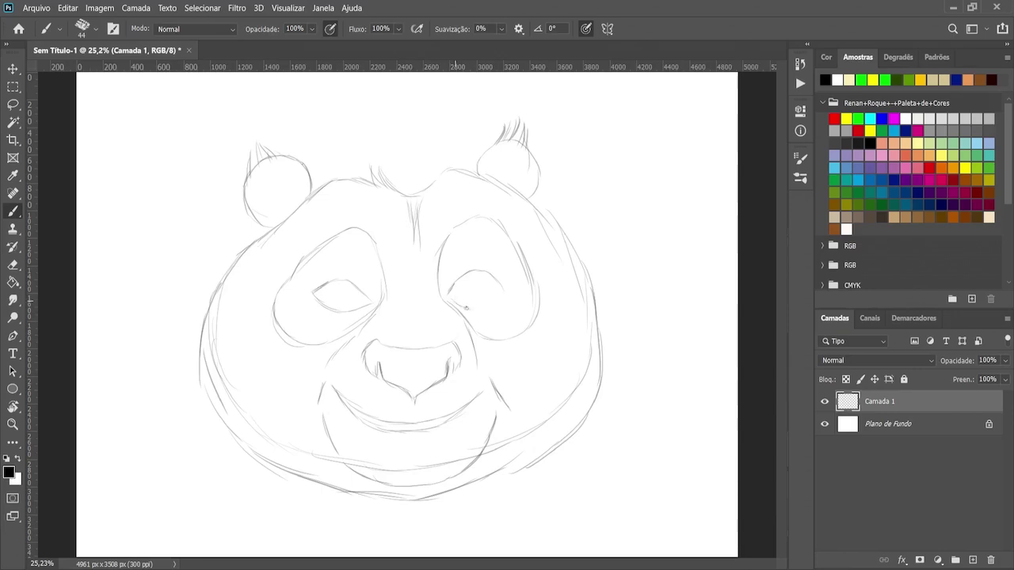
mouse_move(466, 308)
left_mouse_down()
mouse_move(496, 301)
mouse_move(500, 280)
mouse_move(497, 302)
mouse_move(498, 279)
left_mouse_up()
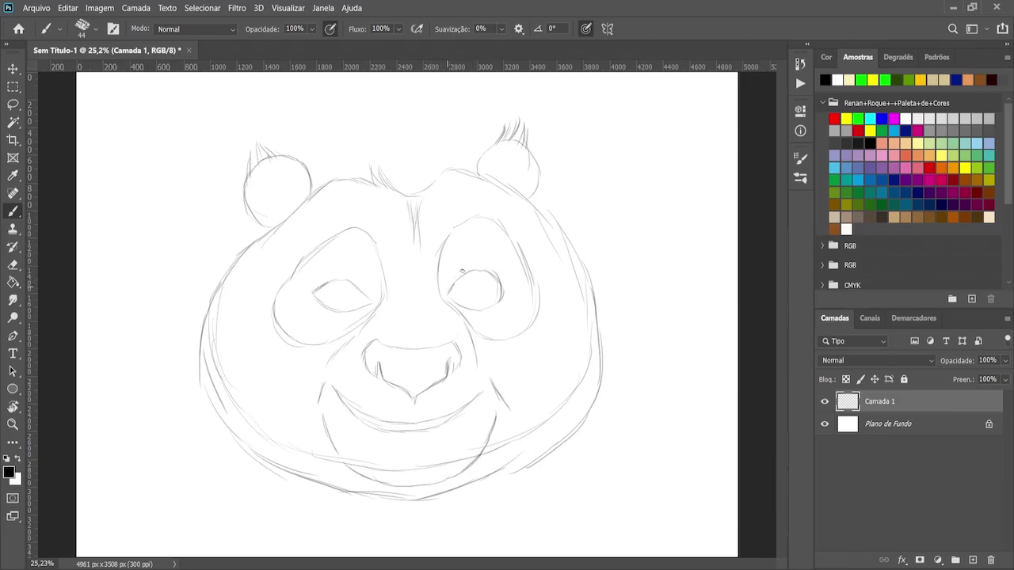
left_click_drag(475, 266, 487, 271)
mouse_move(320, 283)
left_mouse_down()
mouse_move(349, 277)
mouse_move(327, 311)
mouse_move(347, 320)
left_mouse_up()
left_click_drag(319, 285, 362, 290)
Refine the ear outlines and extend both sides of the head down into the body
left_click_drag(542, 185, 541, 200)
left_click_drag(348, 179, 278, 218)
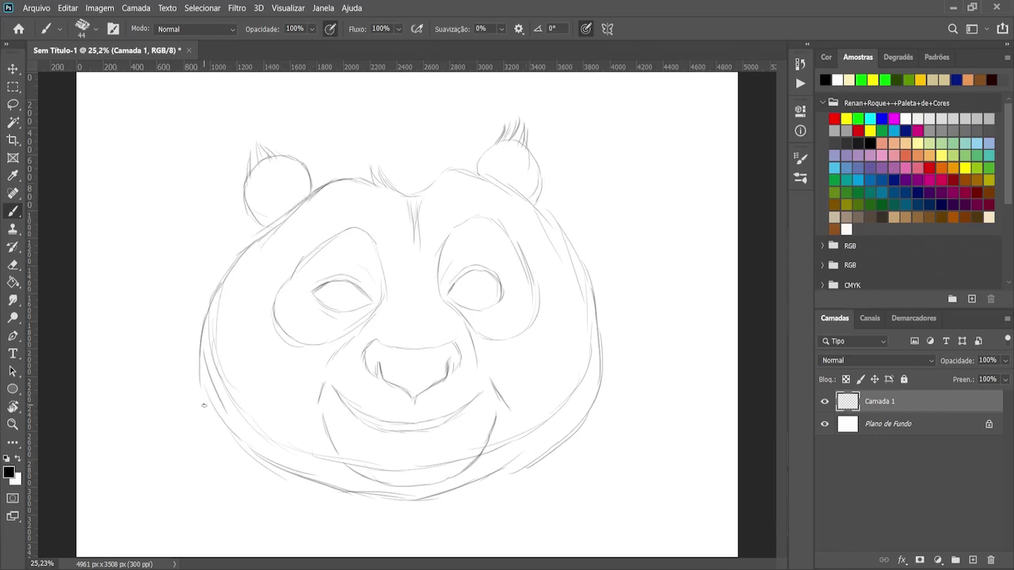
left_click_drag(208, 406, 210, 520)
left_click_drag(204, 428, 221, 556)
left_click_drag(600, 383, 595, 491)
left_click_drag(603, 428, 596, 522)
left_click_drag(599, 469, 588, 556)
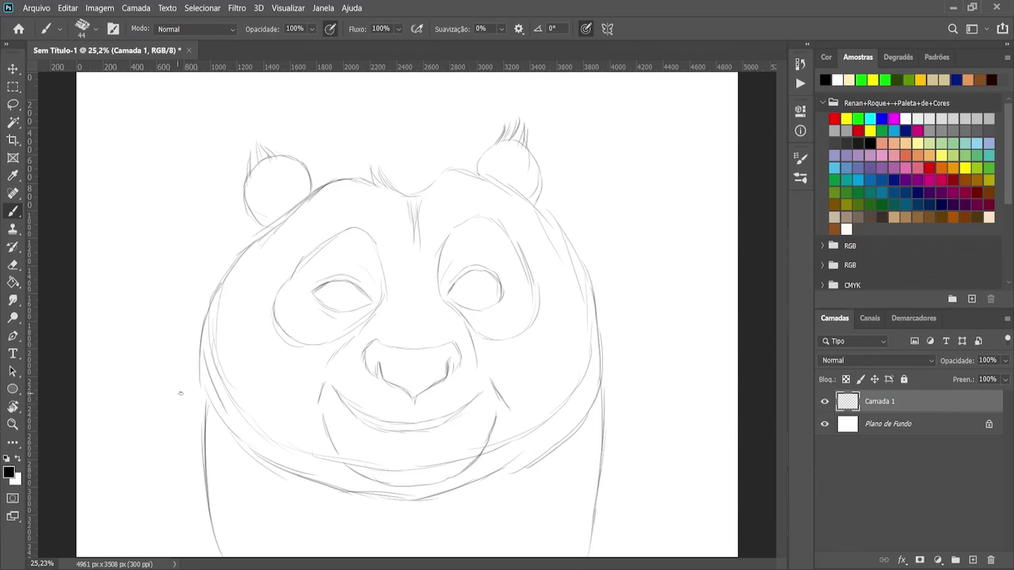
left_click_drag(199, 378, 213, 425)
Erase stray lines on the right cheek and around the mouth and chin
key("e")
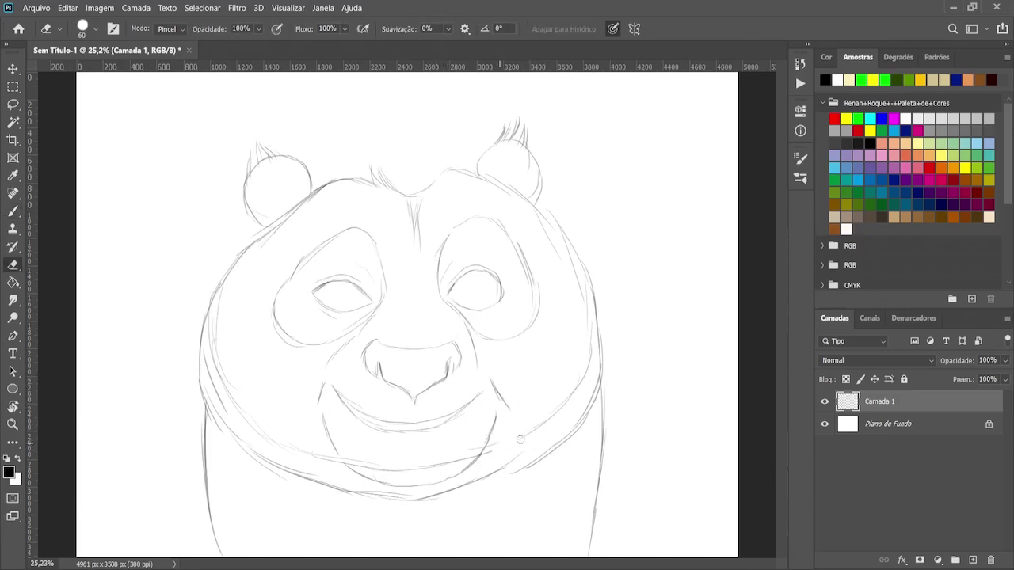
left_click_drag(552, 415, 586, 363)
mouse_move(498, 455)
left_mouse_down()
mouse_move(434, 468)
mouse_move(281, 441)
left_mouse_up()
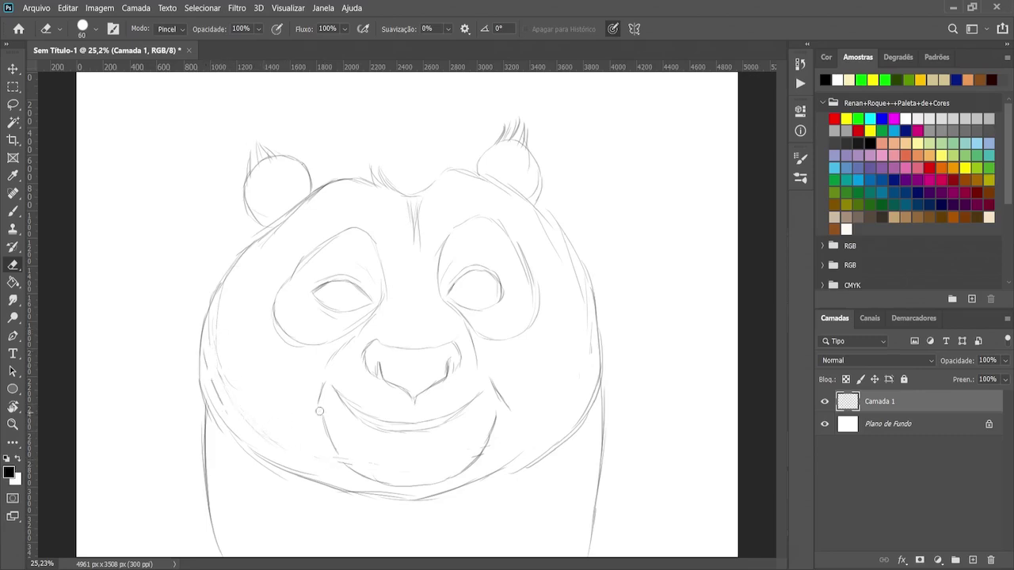
Brush small whisker dots on both sides of the nose and mouth
key("b")
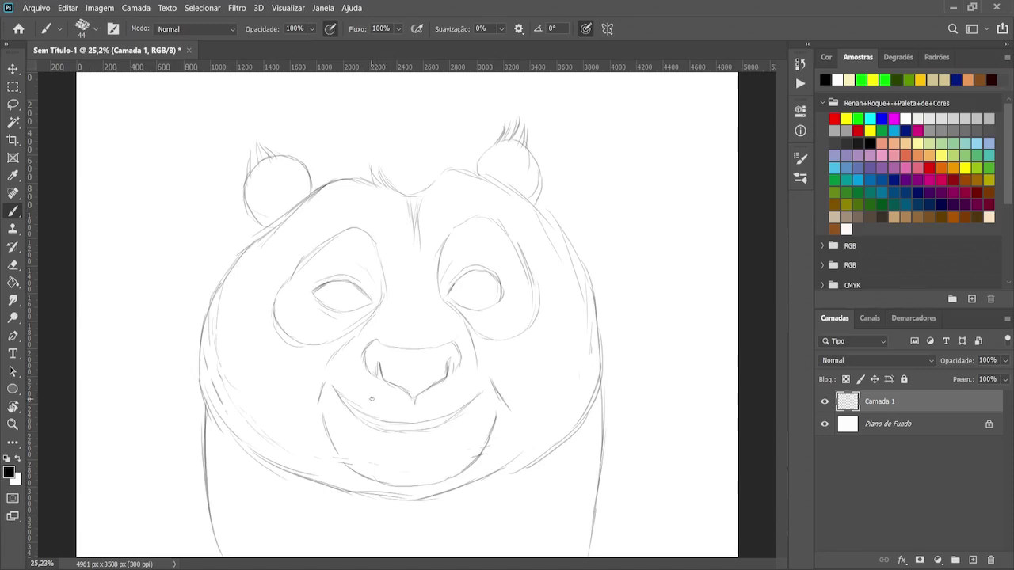
left_click(353, 385)
left_click(377, 397)
left_click(378, 396)
left_click(401, 406)
left_click(434, 402)
left_click(472, 382)
Shrink the brush and draw irises with pupil detail in both eyes
key("bracketleft")
key("bracketleft")
key("bracketleft")
left_click_drag(473, 283, 474, 298)
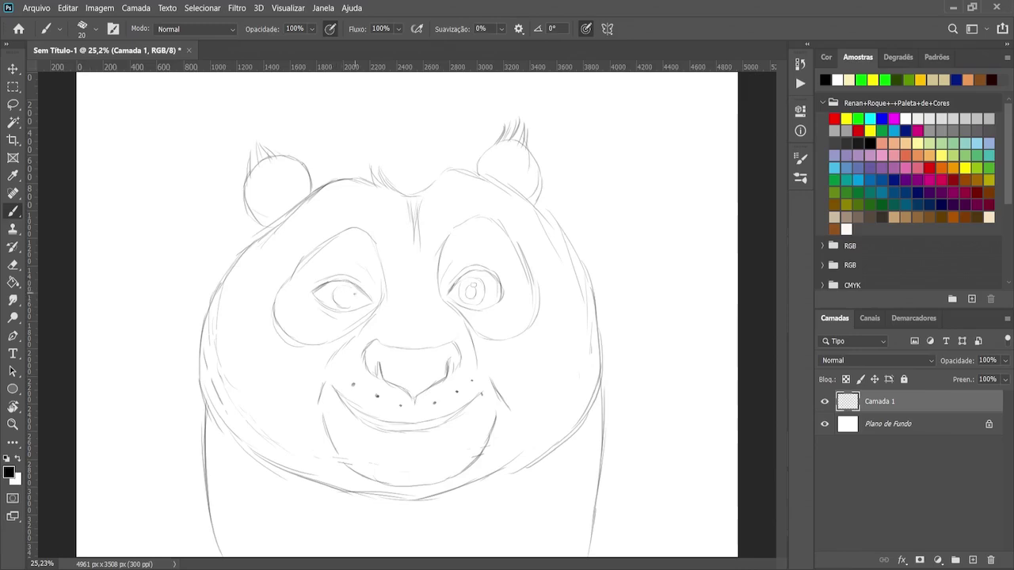
mouse_move(341, 293)
left_mouse_down()
mouse_move(352, 308)
mouse_move(358, 293)
left_mouse_up()
left_click_drag(344, 297, 347, 299)
Add a new layer above Plano de Fundo and fade Camada 1's opacity
left_click(905, 425)
left_click(973, 561)
left_click(919, 402)
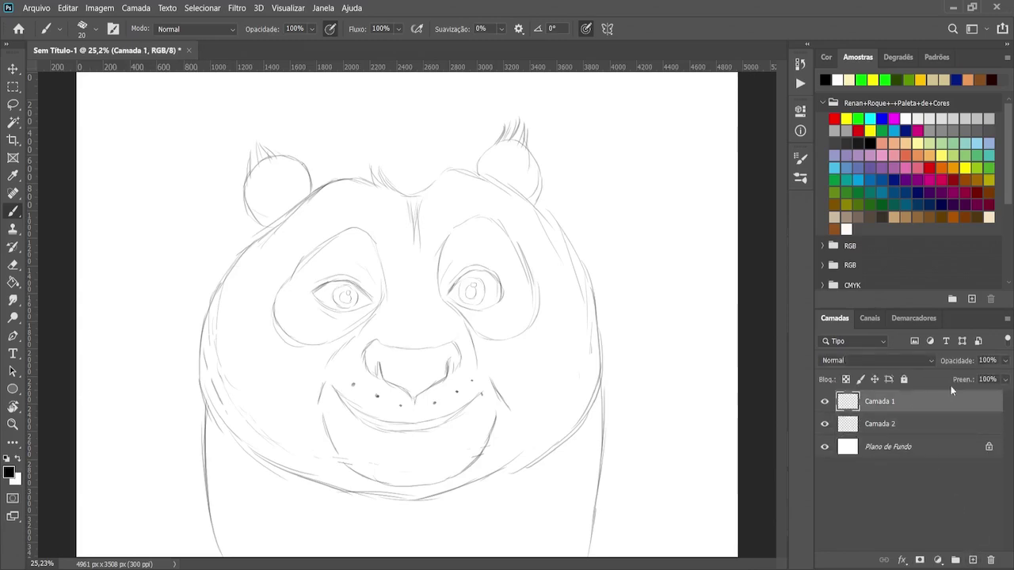
left_click_drag(968, 375, 988, 379)
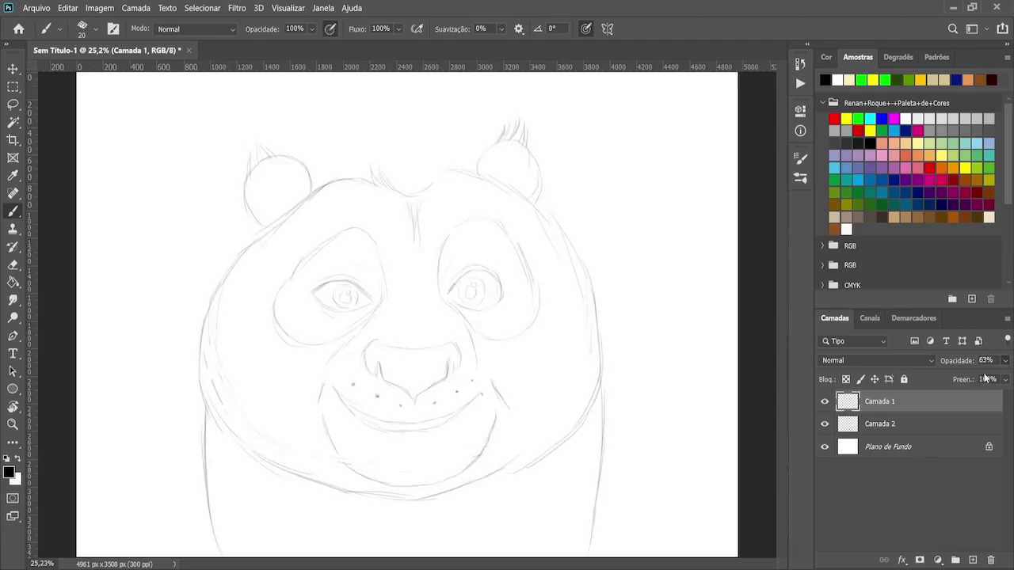
Activate the Lasso tool for tracing the panda's head
left_click(18, 105)
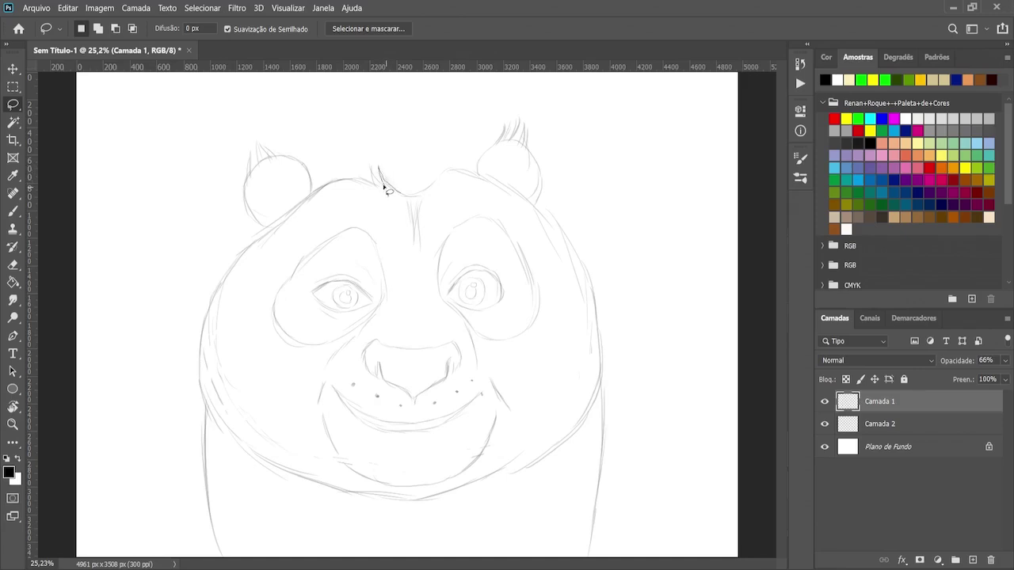
Lasso-select the whole head, from the forehead around the left side, jaw and right cheek
mouse_move(371, 168)
left_mouse_down()
mouse_move(373, 187)
mouse_move(369, 176)
mouse_move(299, 211)
mouse_move(398, 194)
left_mouse_up()
mouse_move(293, 225)
left_mouse_down()
mouse_move(307, 206)
mouse_move(229, 276)
mouse_move(247, 335)
mouse_move(361, 275)
mouse_move(361, 242)
left_mouse_up()
mouse_move(230, 272)
left_mouse_down()
mouse_move(200, 357)
mouse_move(206, 402)
mouse_move(229, 436)
mouse_move(333, 369)
mouse_move(333, 319)
left_mouse_up()
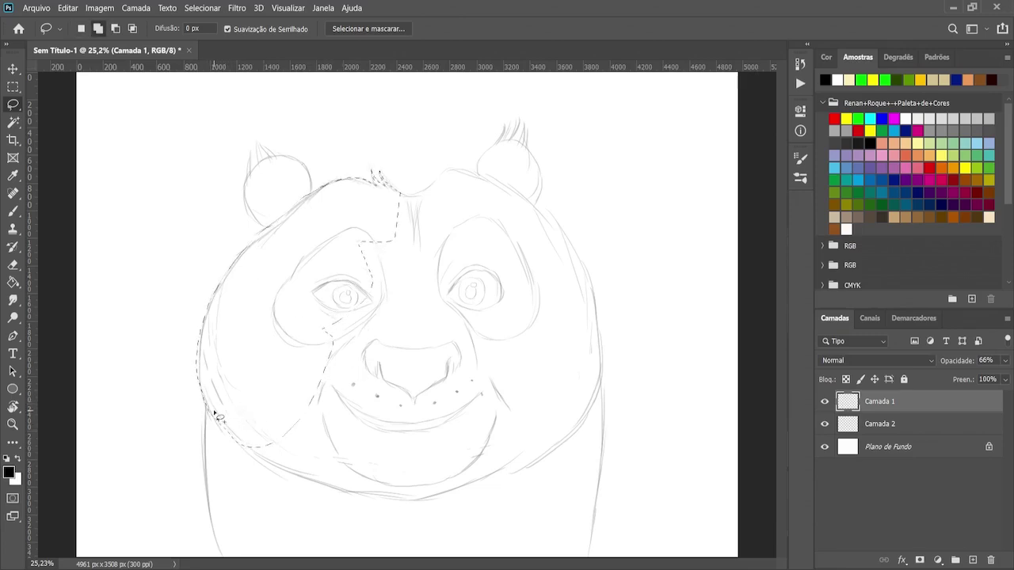
mouse_move(214, 418)
left_mouse_down()
mouse_move(262, 467)
mouse_move(313, 491)
mouse_move(420, 507)
mouse_move(457, 346)
mouse_move(375, 282)
left_mouse_up()
mouse_move(406, 500)
left_mouse_down()
mouse_move(448, 503)
mouse_move(512, 483)
mouse_move(557, 459)
mouse_move(596, 417)
mouse_move(549, 324)
mouse_move(416, 337)
left_mouse_up()
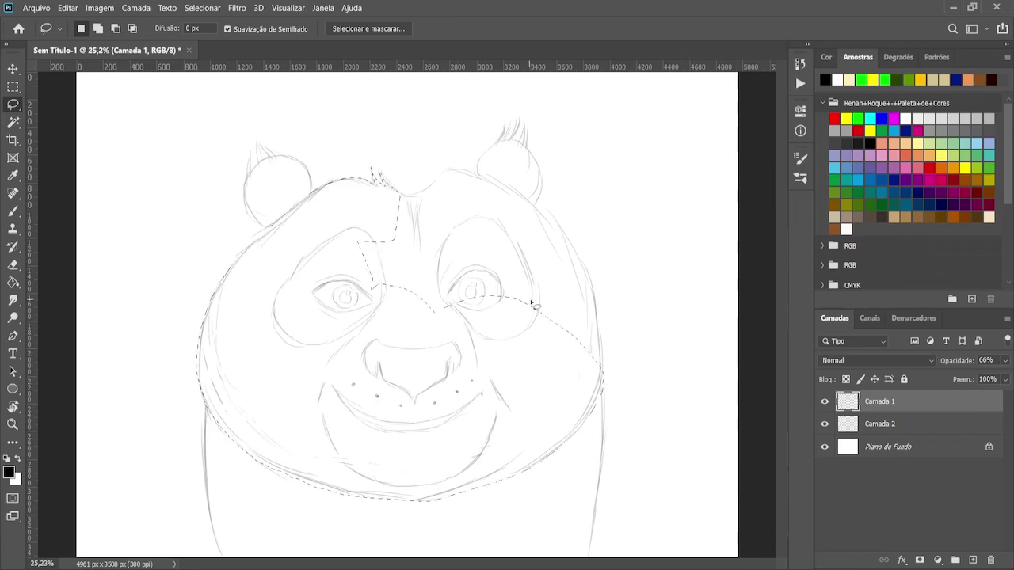
mouse_move(401, 195)
left_mouse_down()
mouse_move(465, 175)
mouse_move(498, 179)
mouse_move(543, 208)
mouse_move(565, 266)
mouse_move(555, 313)
left_mouse_up()
key("ctrl+d")
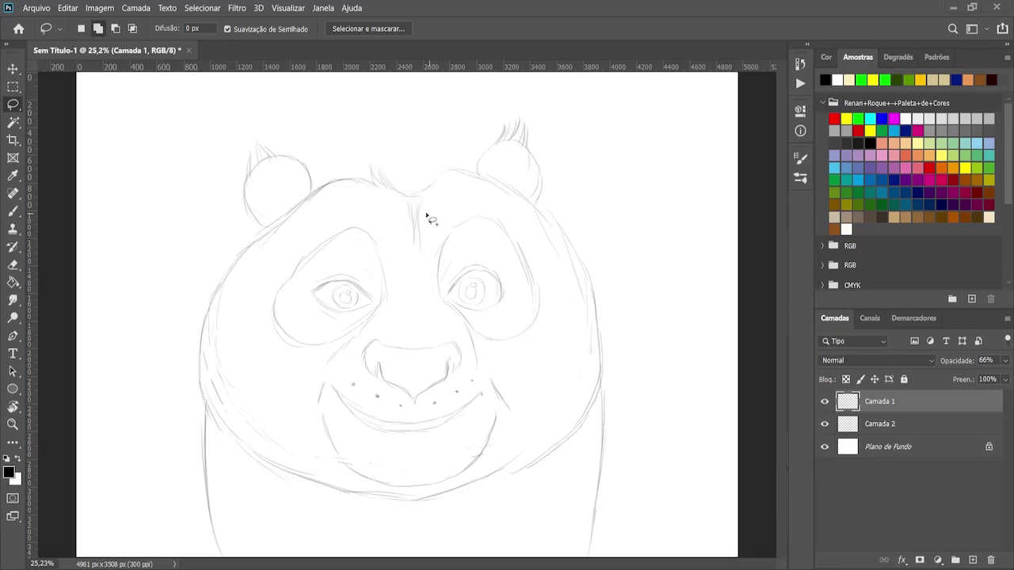
mouse_move(427, 215)
left_mouse_down()
mouse_move(335, 281)
mouse_move(373, 238)
mouse_move(458, 248)
left_mouse_up()
key("Delete")
mouse_move(579, 258)
left_mouse_down()
mouse_move(604, 319)
mouse_move(606, 370)
left_mouse_up()
left_click_drag(560, 393, 551, 358)
Fill the head selection with flat grey on Camada 2, then deselect
left_click(13, 282)
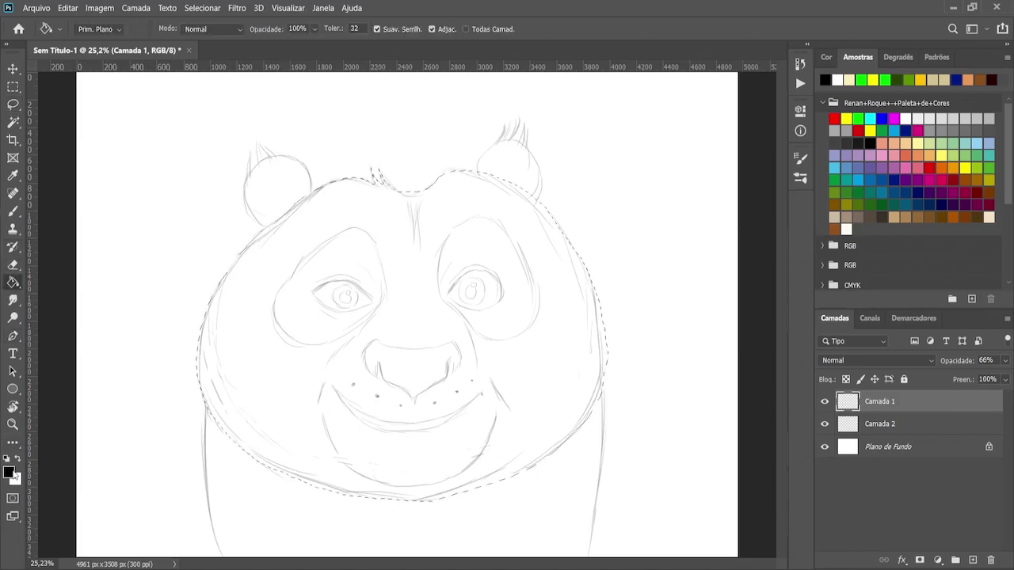
key("i")
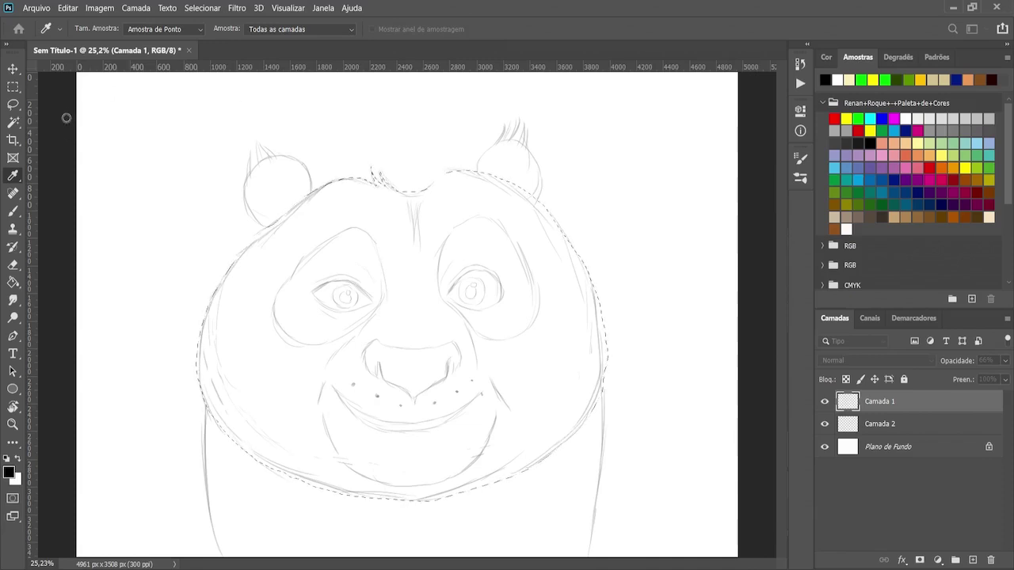
key("g")
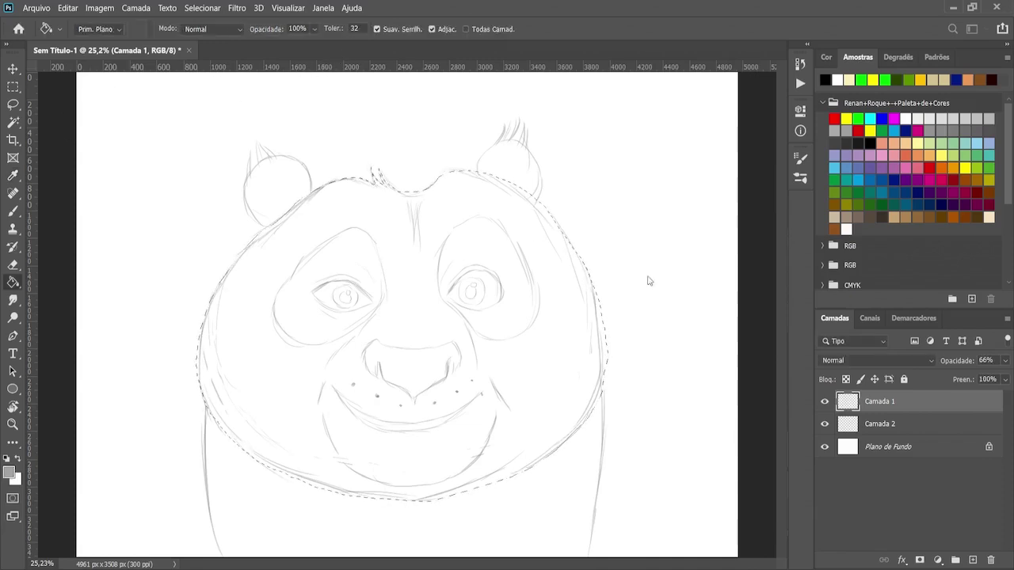
left_click(571, 436, "alt")
left_click(879, 424)
left_click(389, 340)
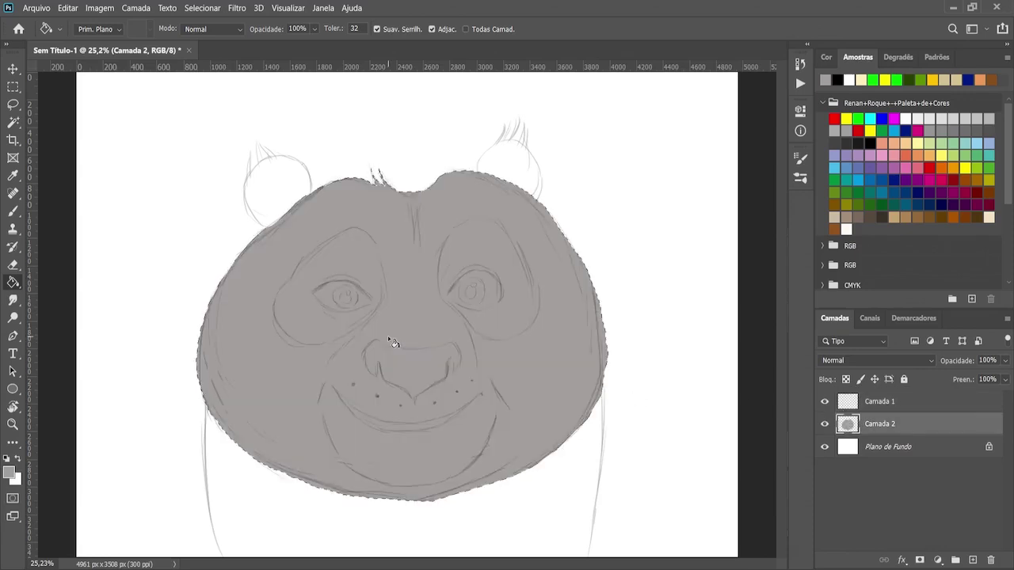
key("ctrl+d")
Add a new layer above Plano de Fundo and lasso both ears into one selection
left_click(951, 448)
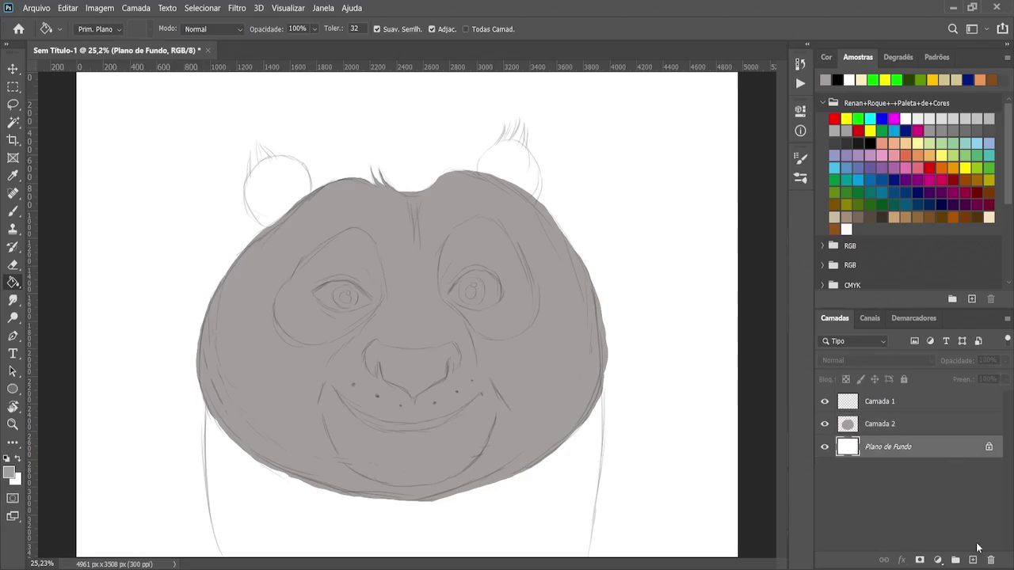
left_click(972, 560)
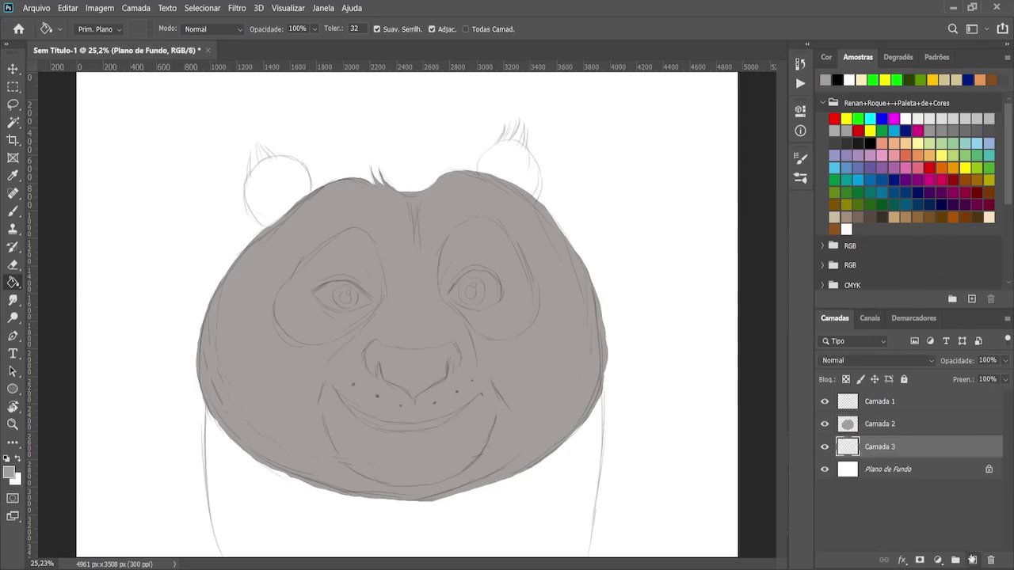
left_click(13, 105)
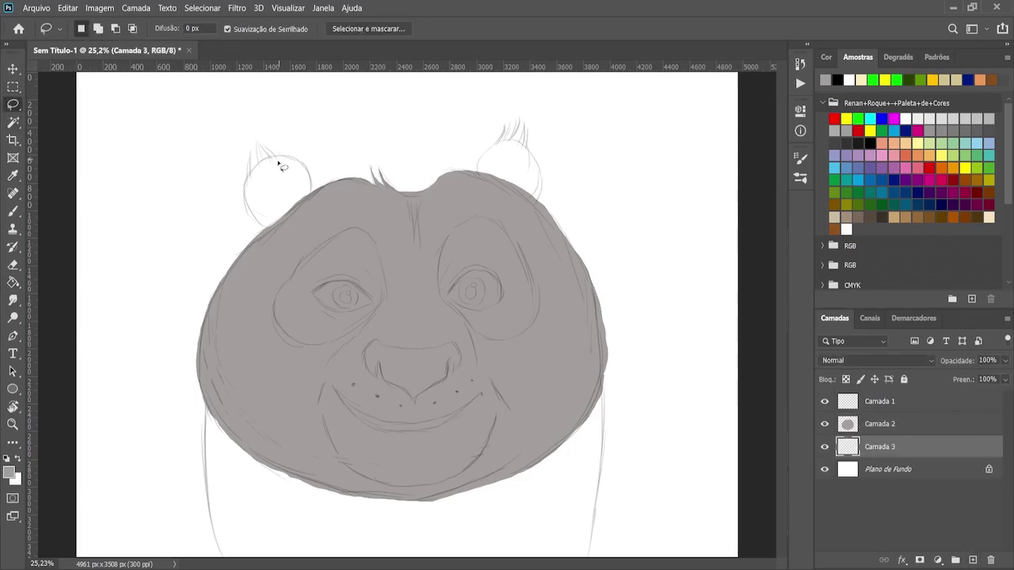
left_click_drag(482, 179, 528, 147)
left_click_drag(529, 148, 478, 191)
key("shift")
left_click_drag(307, 169, 243, 200)
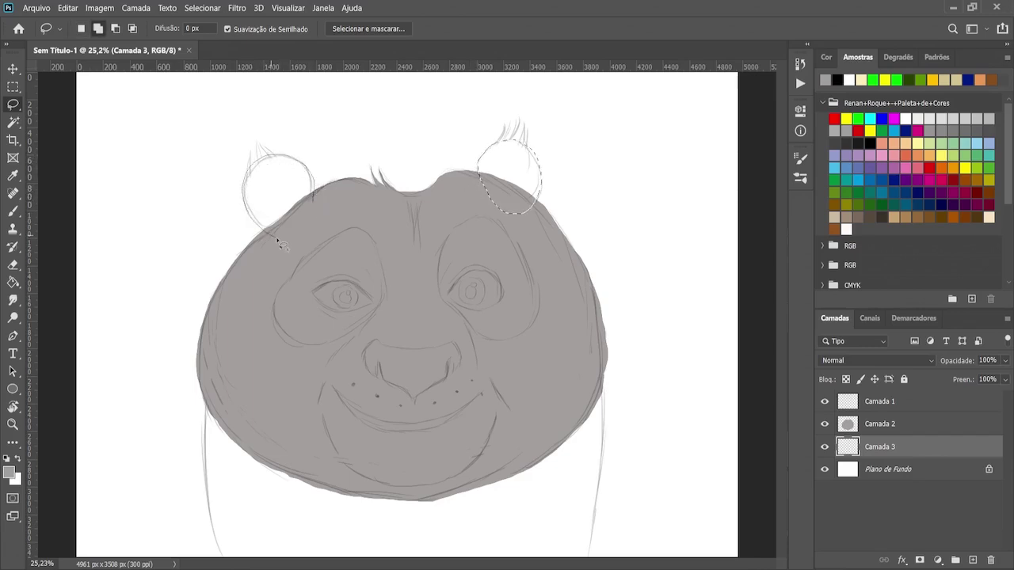
left_click_drag(244, 199, 314, 198)
Fill the ear selection with sampled dark grey, then deselect
left_click(12, 282)
key("i")
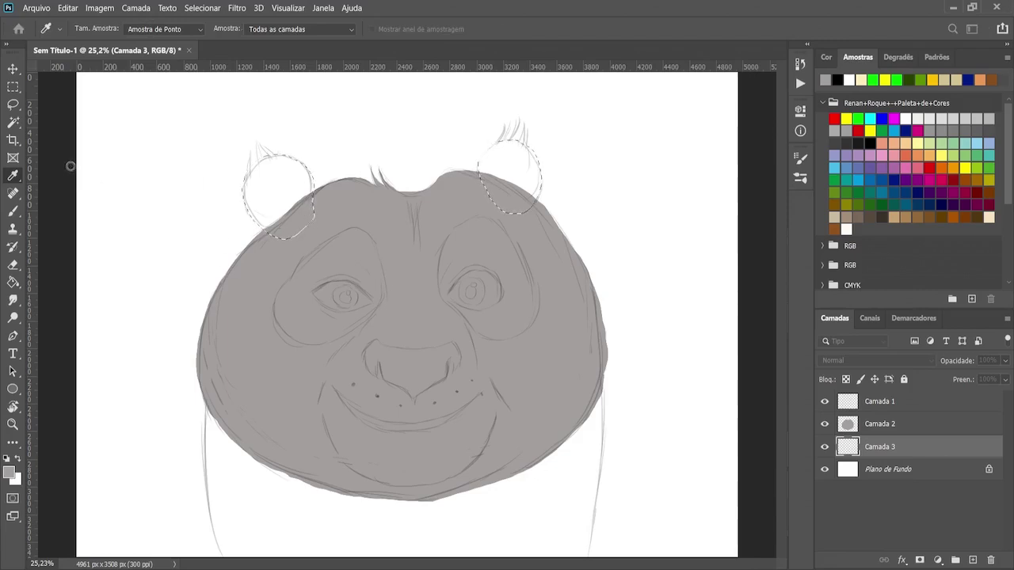
key("g")
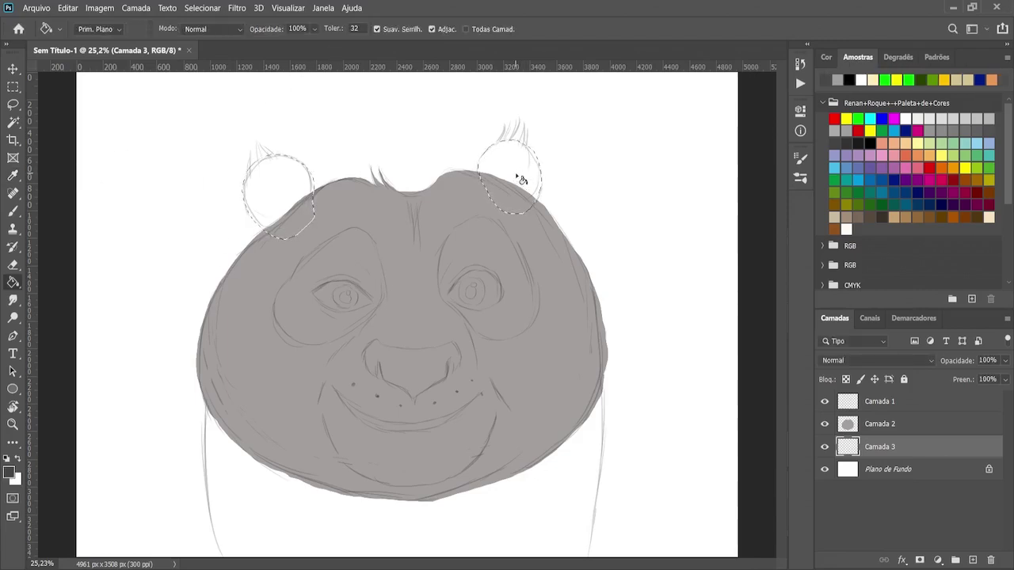
left_click(506, 177)
key("ctrl+d")
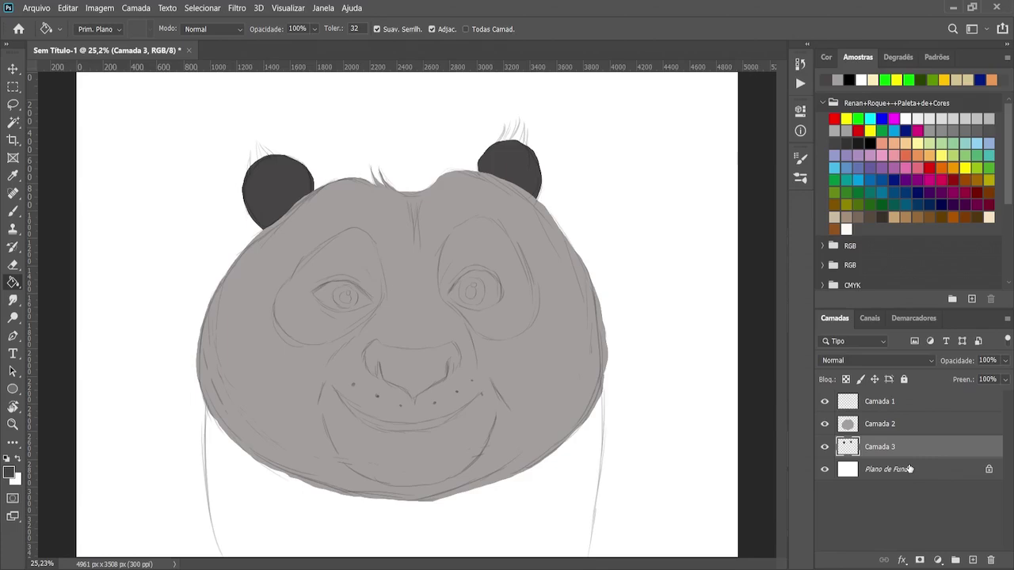
Add a new layer above the face and lasso the left eye patch
left_click(879, 424)
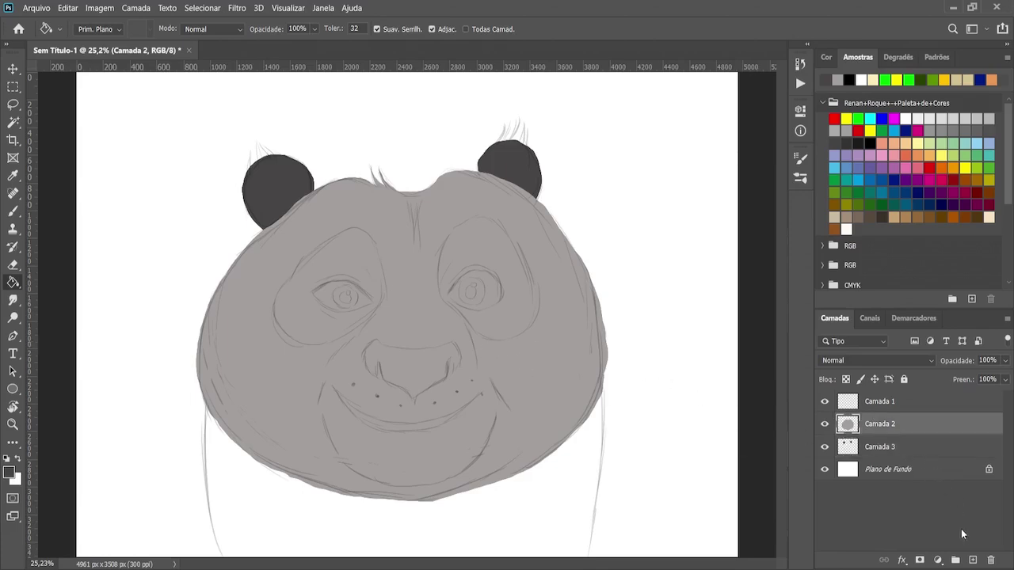
left_click(973, 560)
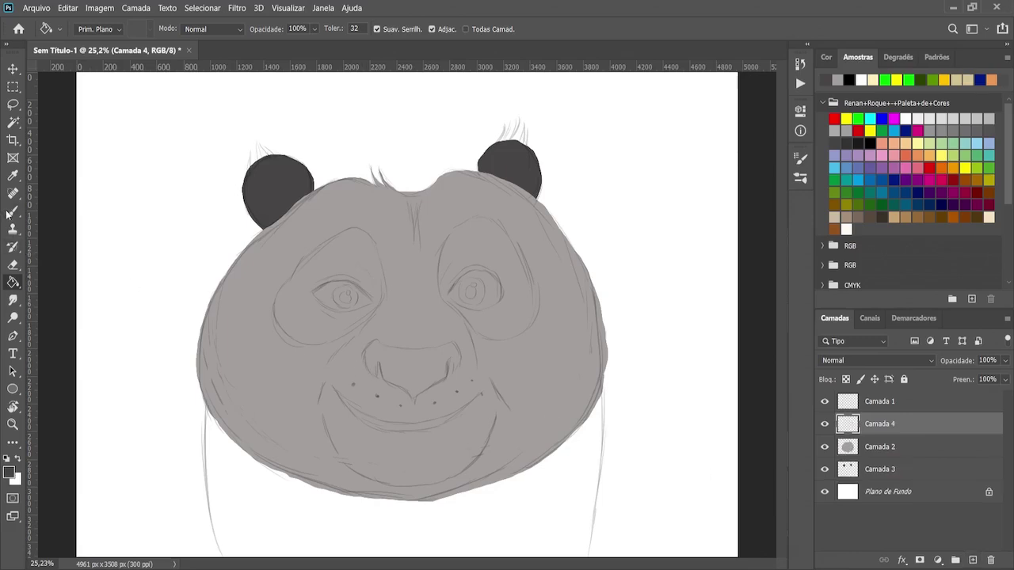
left_click(11, 108)
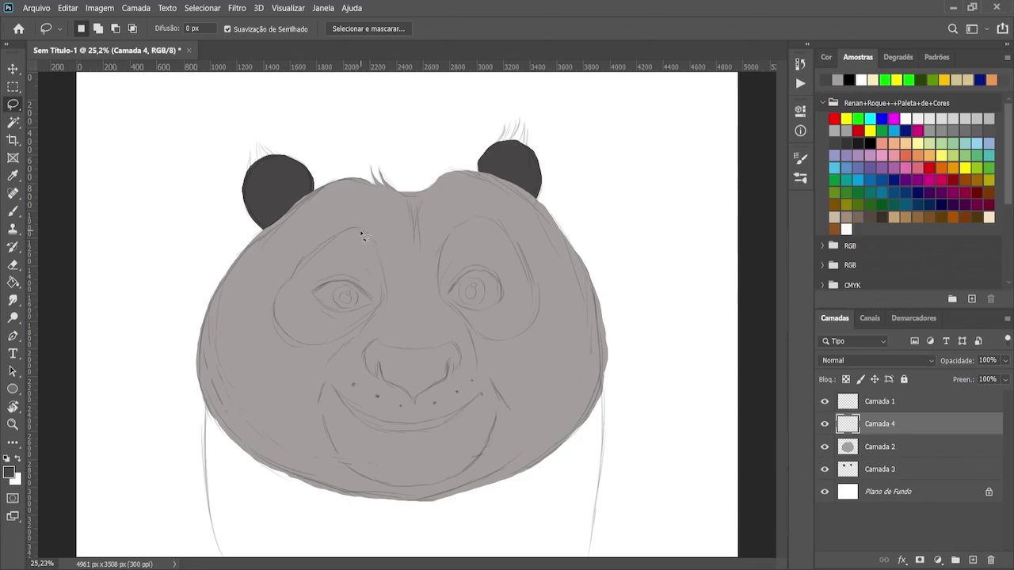
left_click_drag(357, 234, 308, 255)
left_click_drag(273, 315, 290, 345)
mouse_move(363, 318)
left_mouse_down()
mouse_move(385, 300)
mouse_move(383, 272)
mouse_move(355, 231)
left_mouse_up()
Add the right eye patch to the selection, fill both dark grey, and deselect
mouse_move(475, 215)
left_mouse_down()
mouse_move(440, 273)
mouse_move(444, 298)
left_mouse_up()
mouse_move(481, 340)
left_mouse_down()
mouse_move(517, 339)
mouse_move(539, 318)
mouse_move(540, 293)
mouse_move(494, 215)
mouse_move(446, 238)
left_mouse_up()
left_click(12, 282)
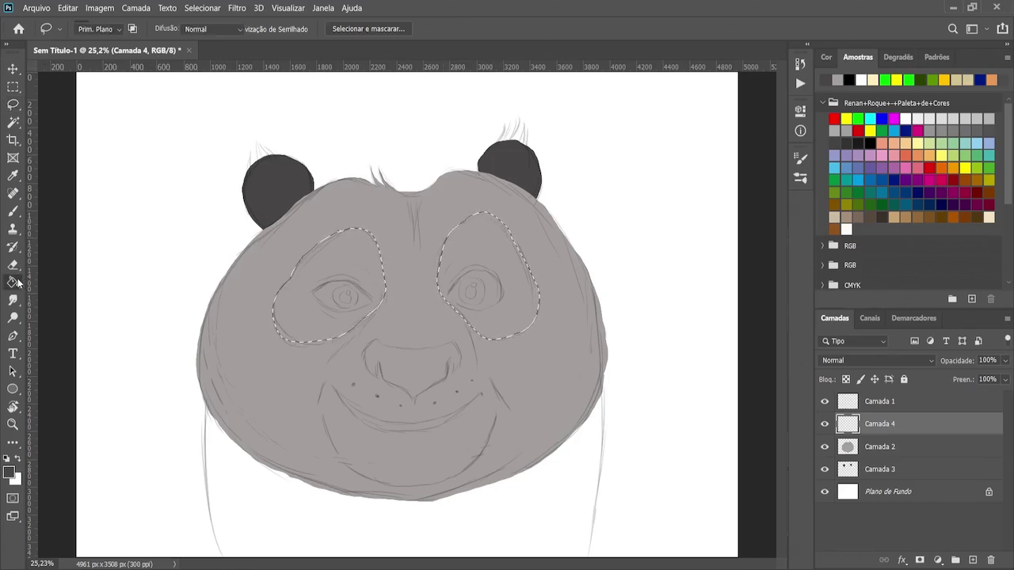
left_click(370, 257)
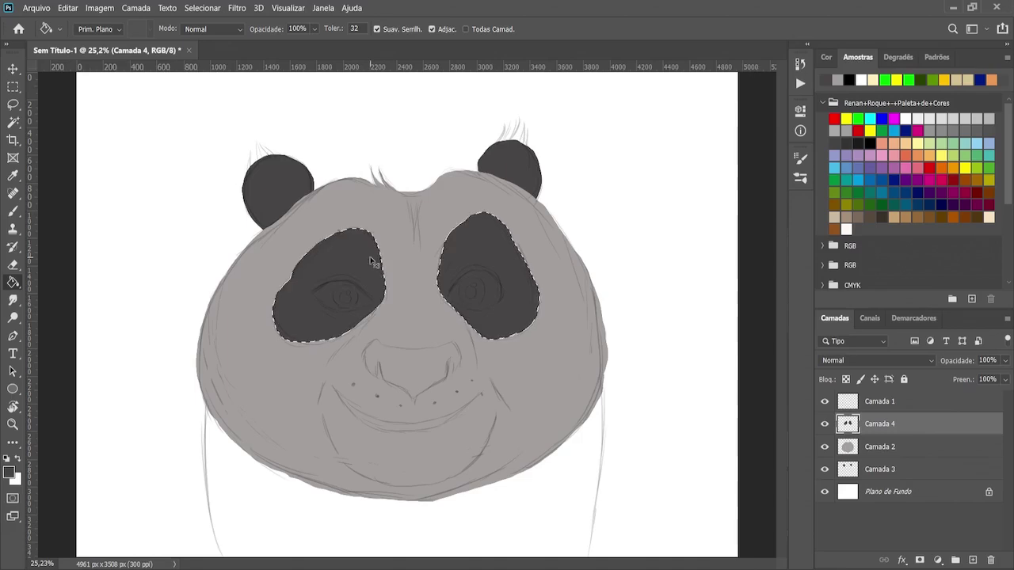
key("ctrl+d")
left_click(13, 104)
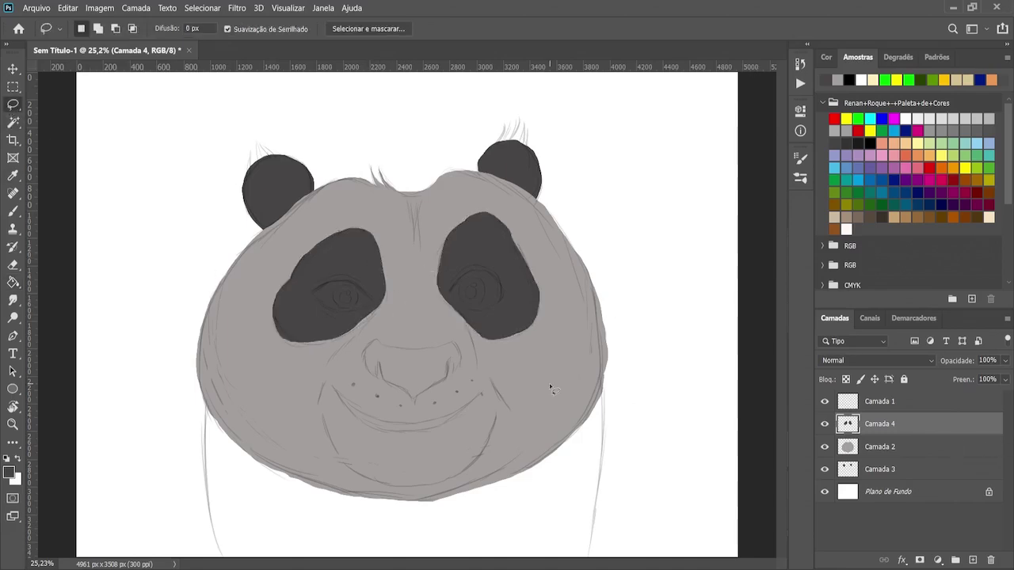
left_click(876, 449)
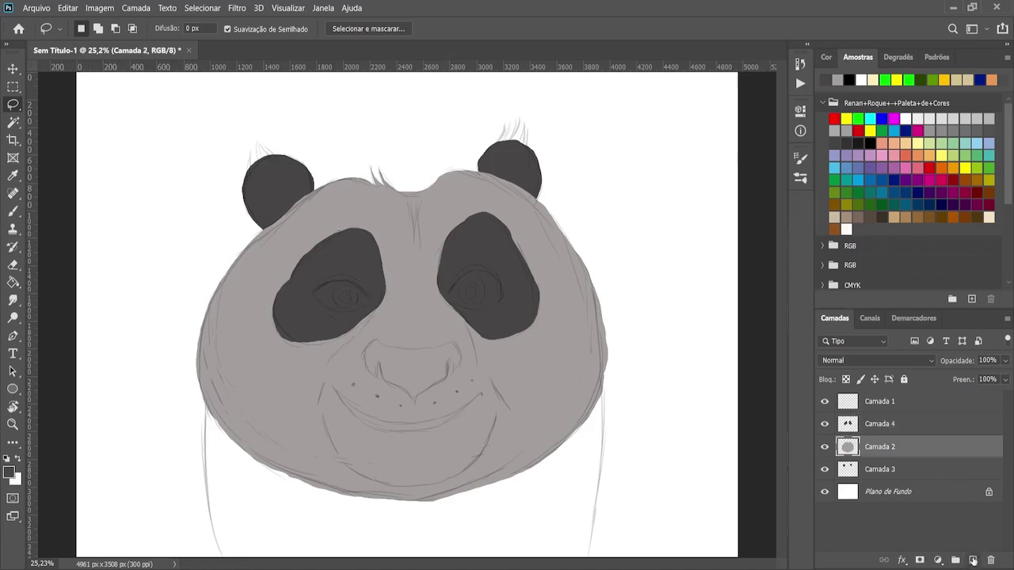
Fill a lassoed nose dark grey on new Camada 5, then add empty Camada 6 above the face
left_click(973, 560)
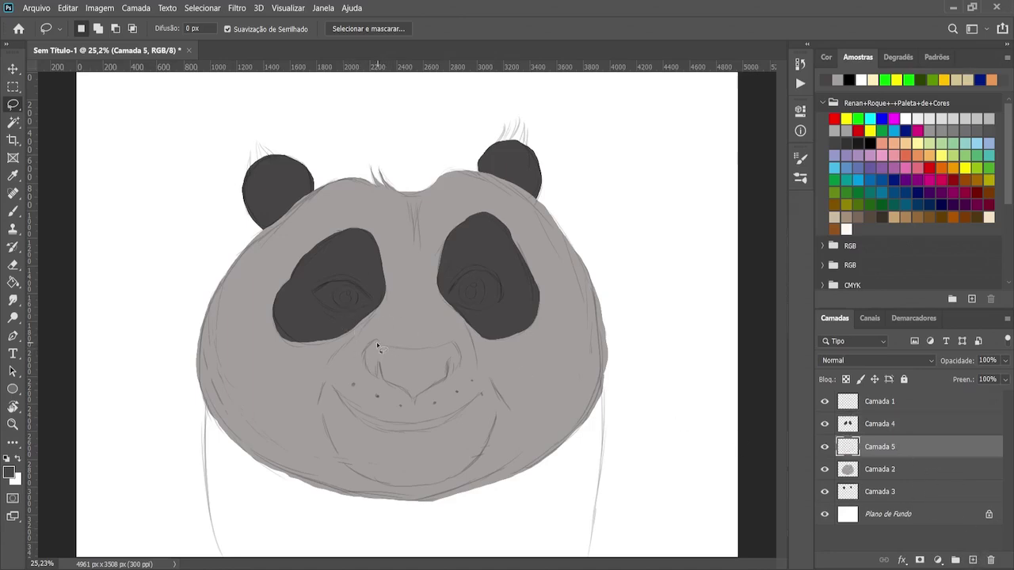
mouse_move(369, 346)
left_mouse_down()
mouse_move(379, 374)
mouse_move(405, 395)
mouse_move(432, 393)
mouse_move(465, 370)
left_mouse_up()
left_click_drag(378, 343, 376, 342)
left_click(13, 283)
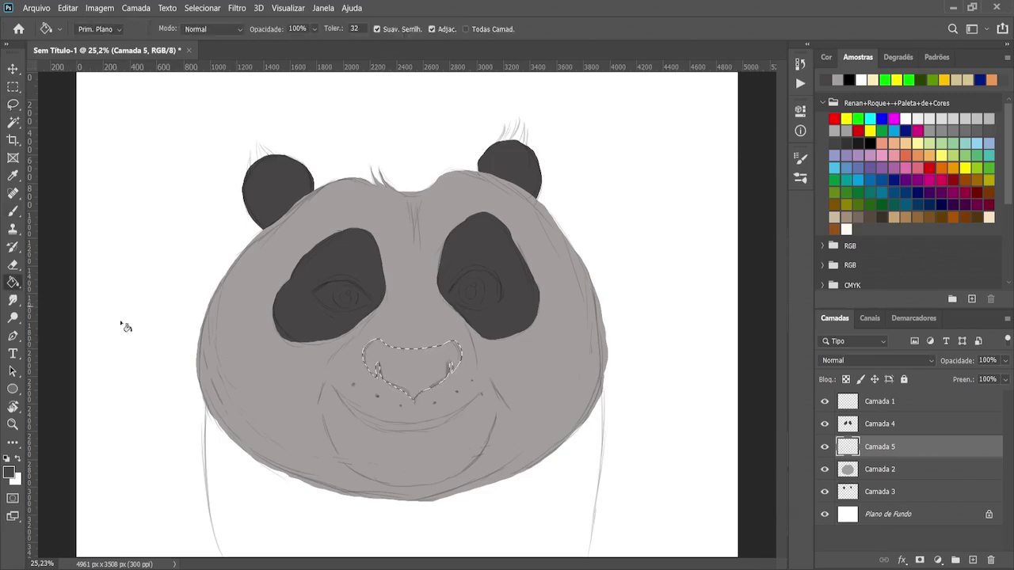
left_click(400, 368)
key("ctrl+d")
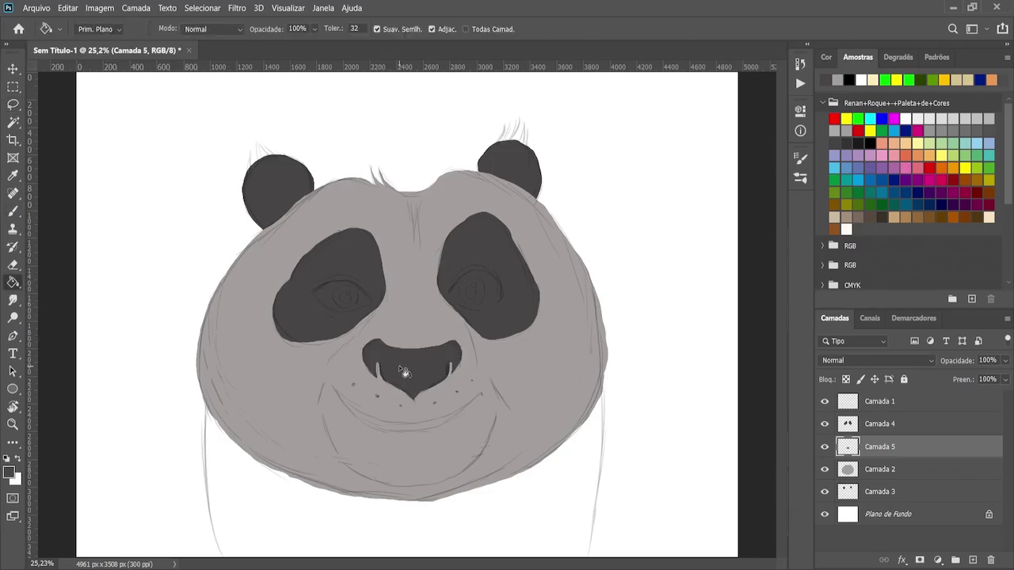
left_click(888, 473)
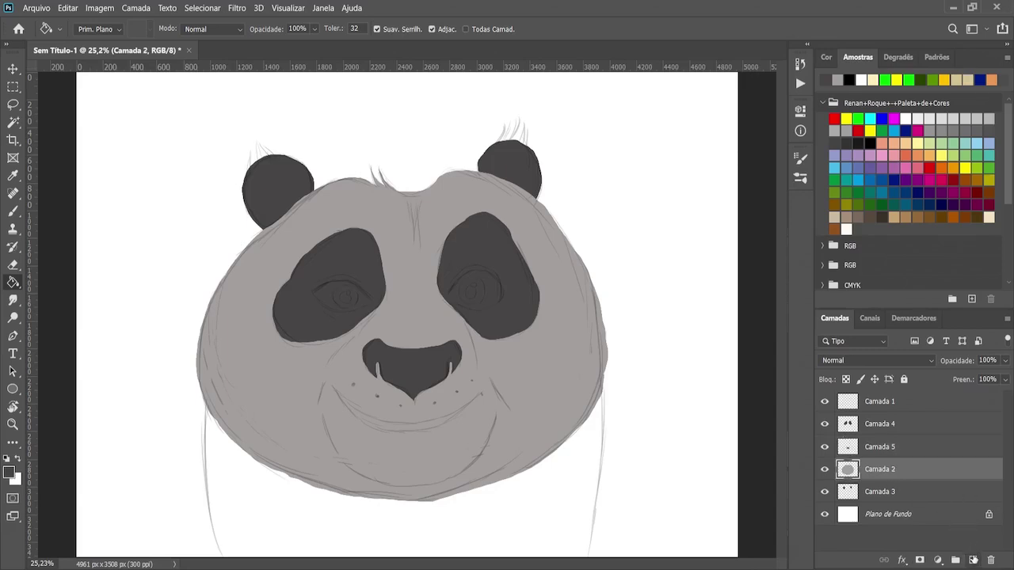
left_click(973, 560)
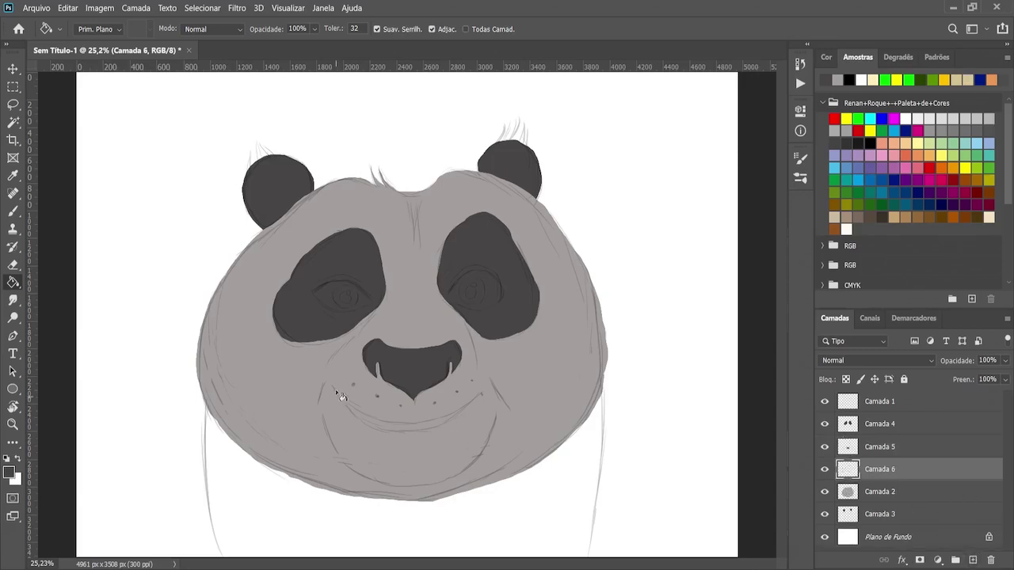
Try a Lasso selection over the smile area, then discard it
left_click(13, 123)
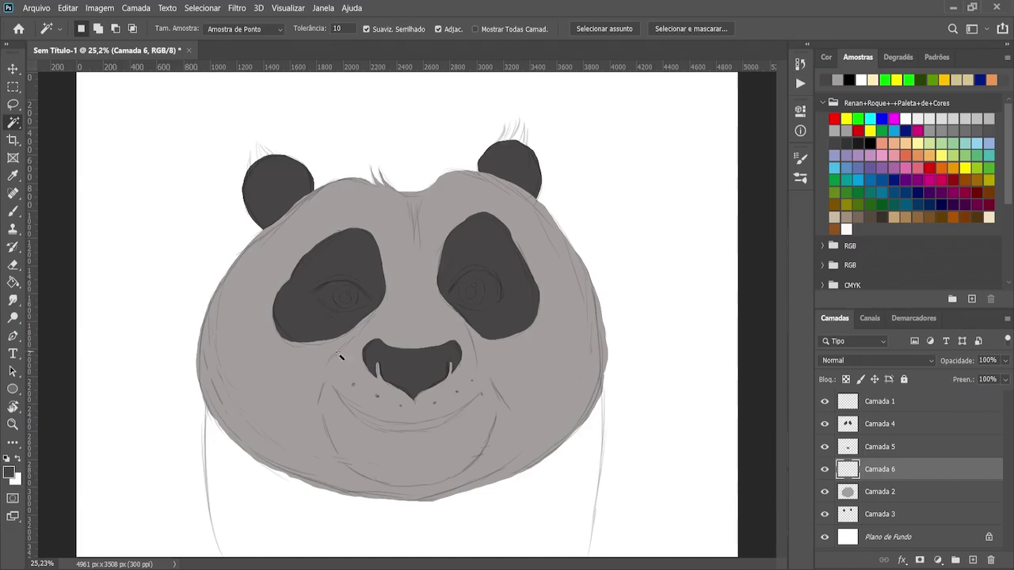
key("l")
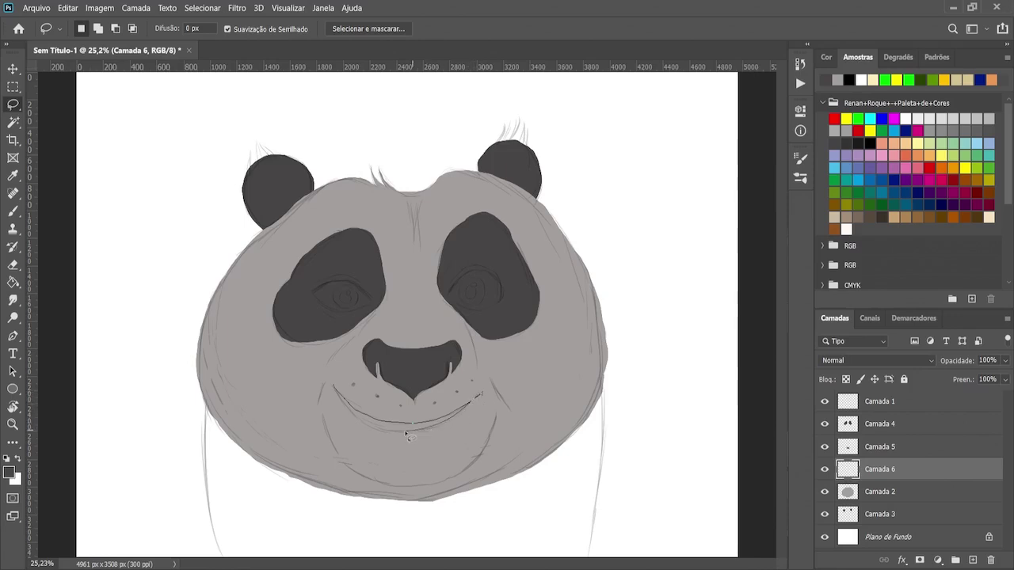
left_click_drag(343, 399, 345, 396)
left_click(349, 382)
Brush a thick dark smile line over the mouth with a larger round hard brush
left_click(13, 210)
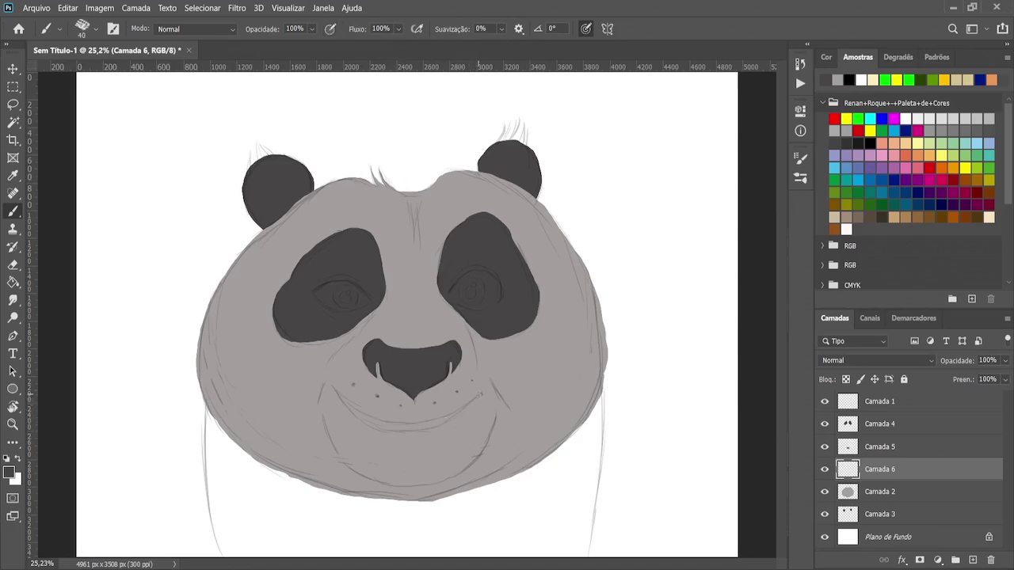
left_click_drag(479, 393, 463, 408)
left_click_drag(337, 391, 374, 422)
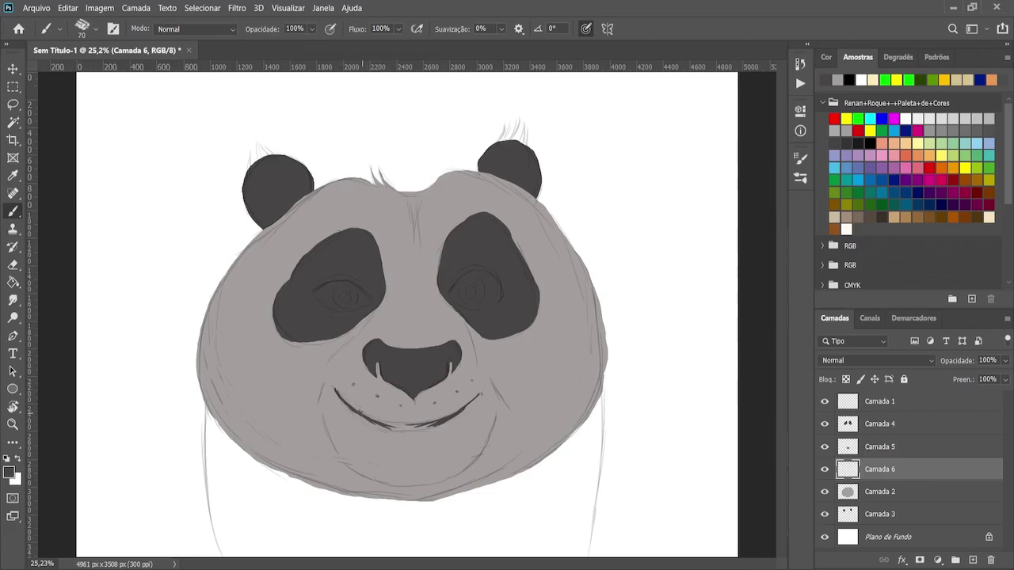
mouse_move(394, 429)
left_mouse_down()
mouse_move(367, 417)
mouse_move(430, 422)
left_mouse_up()
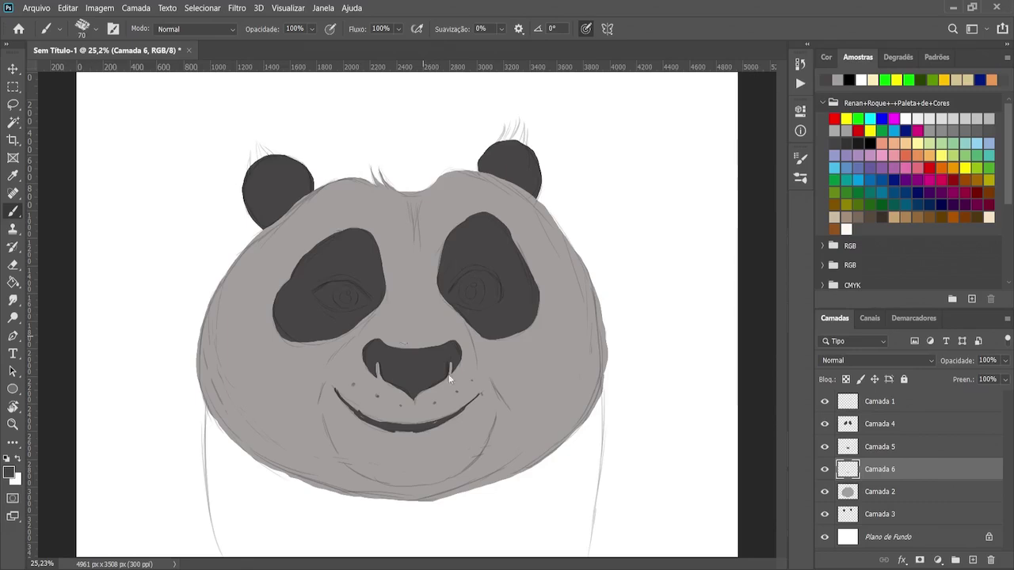
key("period")
key("bracketright")
left_click_drag(336, 389, 385, 426)
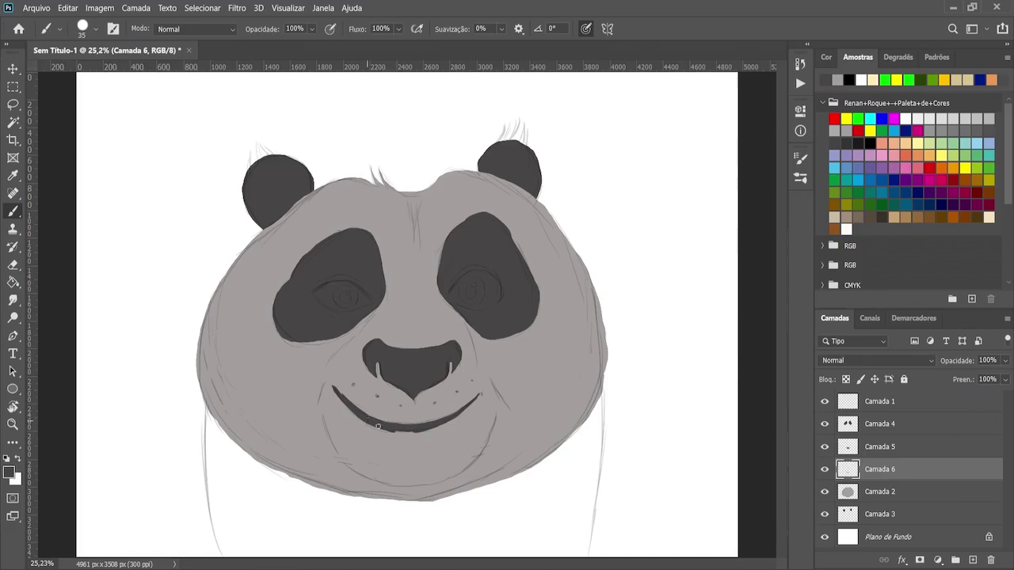
left_click_drag(364, 423, 398, 425)
key("e")
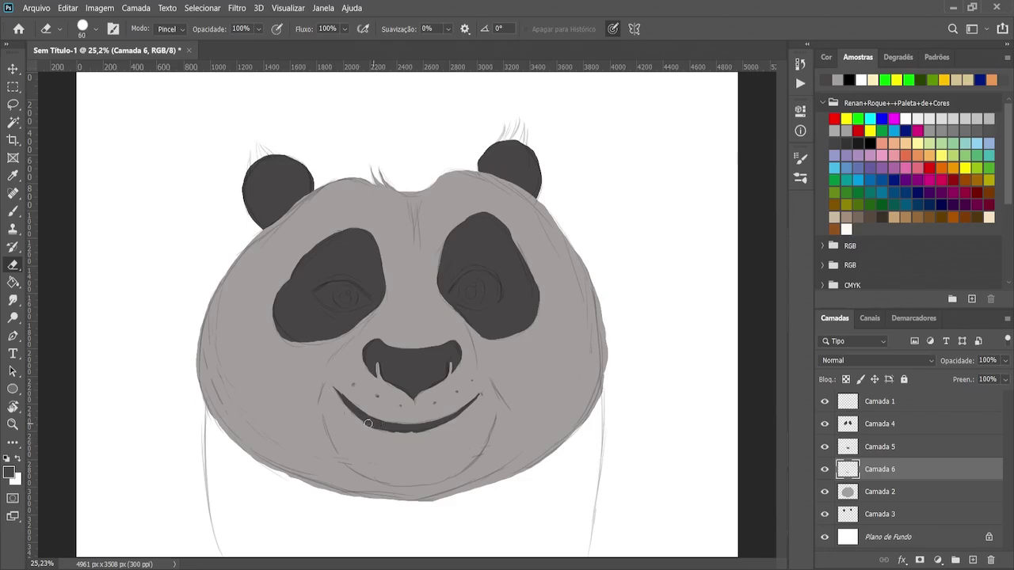
left_click(433, 362)
left_click_drag(361, 423, 385, 428)
key("b")
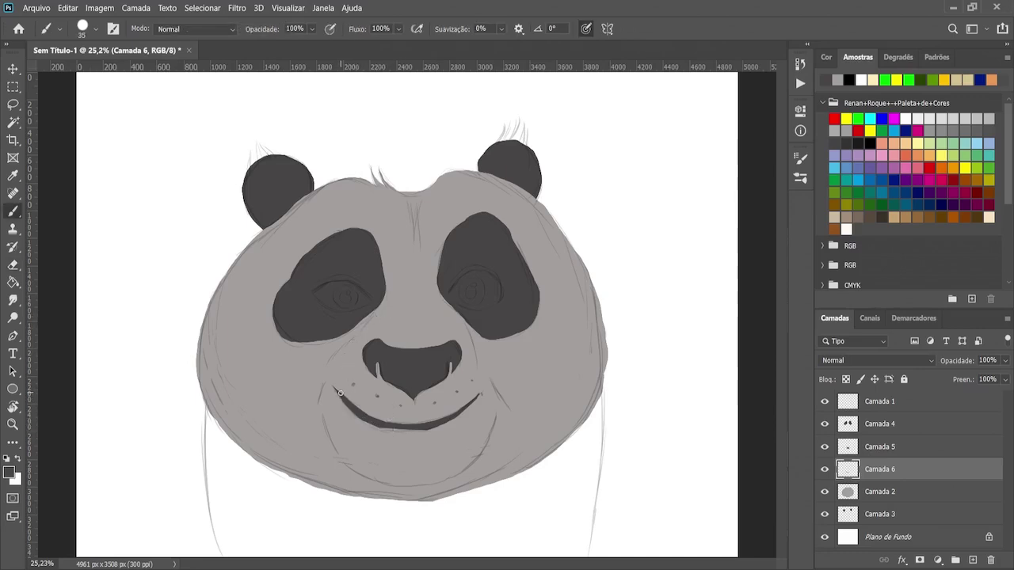
key("bracketleft")
key("bracketright")
left_click_drag(362, 416, 393, 427)
key("bracketright")
key("bracketright")
mouse_move(412, 429)
left_mouse_down()
mouse_move(389, 427)
mouse_move(440, 424)
left_mouse_up()
key("bracketleft")
key("bracketleft")
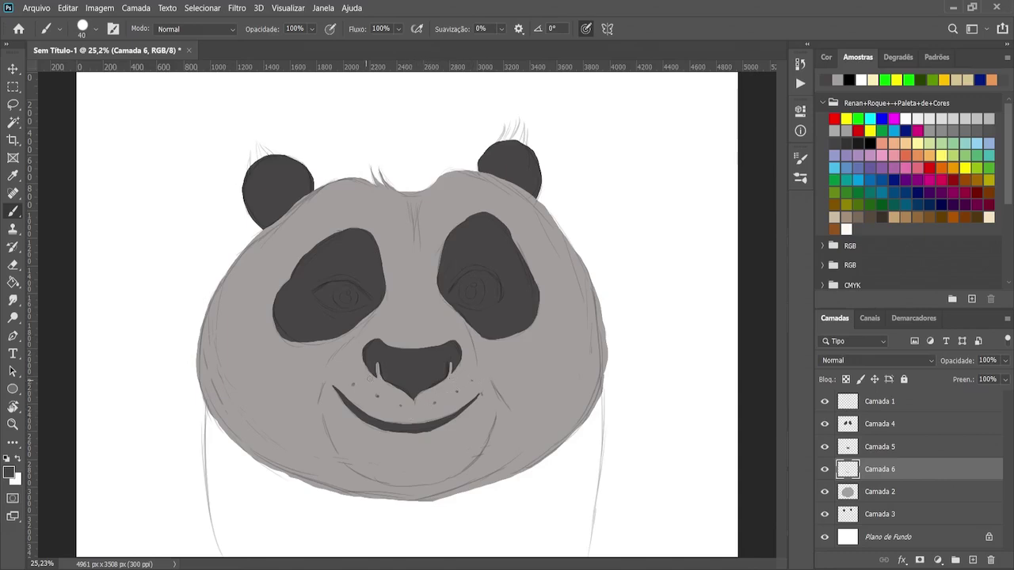
key("bracketleft")
key("bracketleft")
key("bracketleft")
key("bracketleft")
key("e")
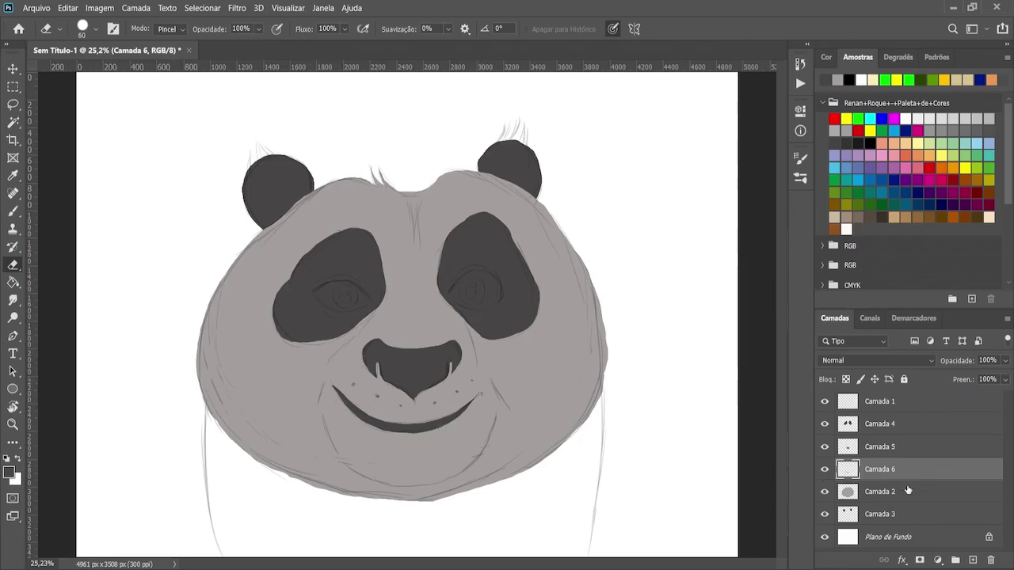
Add new layer Camada 7 above Camada 4 and sample a light grey for the eye whites
left_click(890, 432)
left_click(973, 560)
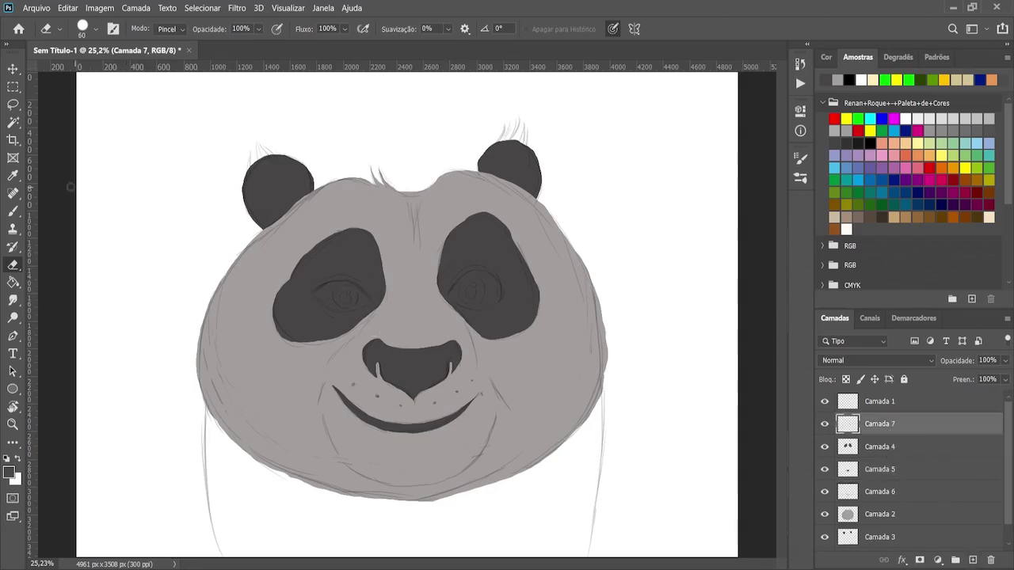
left_click(13, 212)
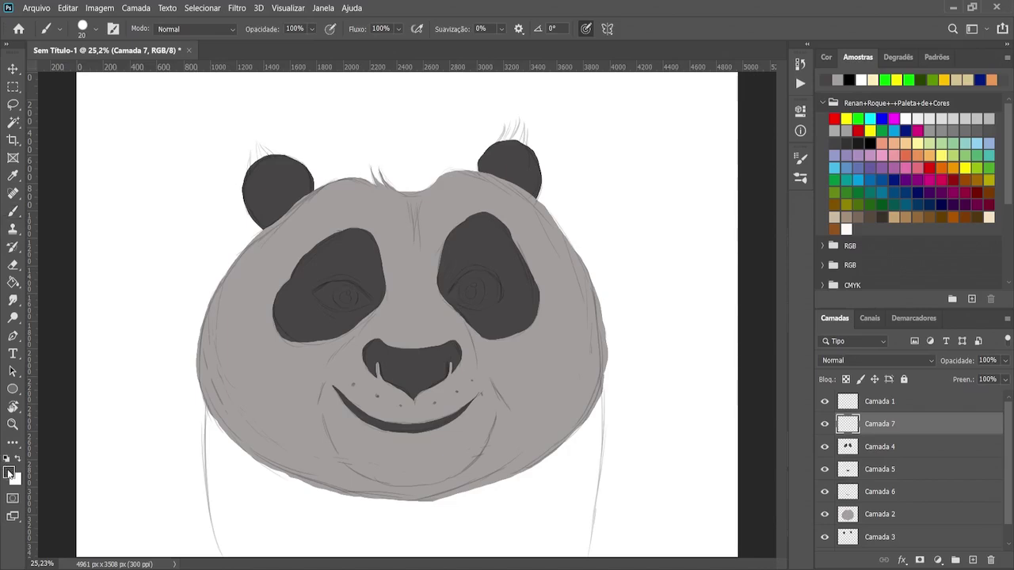
key("i")
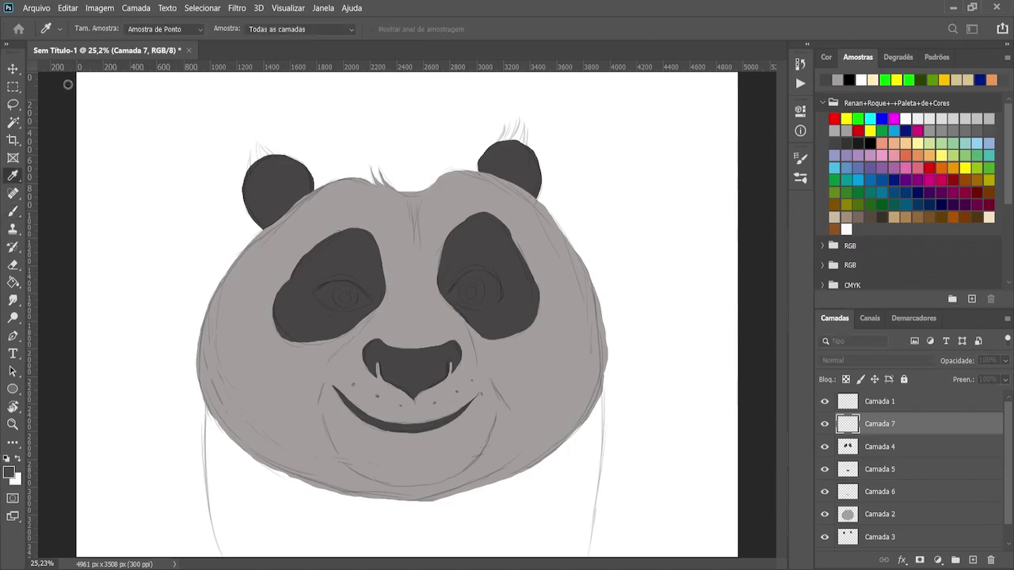
key("b")
left_click(385, 196, "alt")
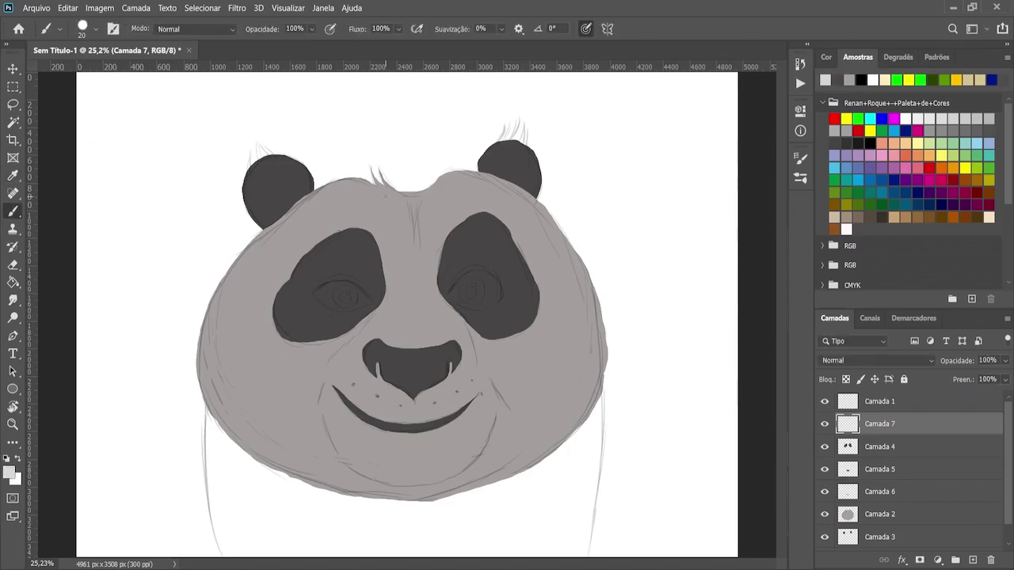
Brush the light grey eye white into the left eye, adjusting brush size and tip
key("bracketright")
key("bracketright")
key("bracketright")
key("bracketright")
left_click(343, 295)
key("bracketleft")
key("bracketleft")
key("bracketleft")
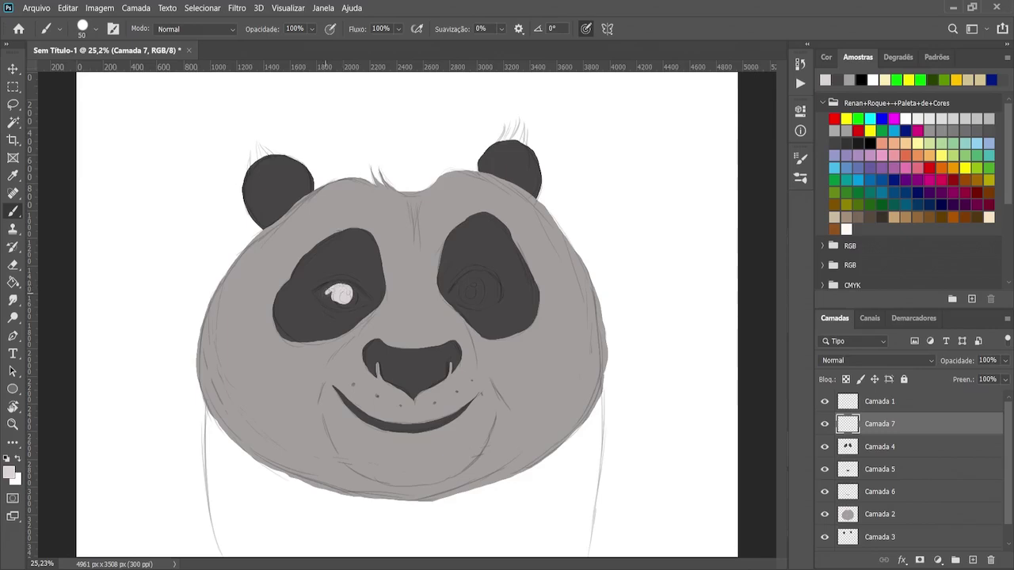
mouse_move(341, 294)
left_mouse_down()
mouse_move(320, 290)
mouse_move(346, 299)
left_mouse_up()
key("bracketright")
key("bracketright")
left_click_drag(345, 299, 361, 295)
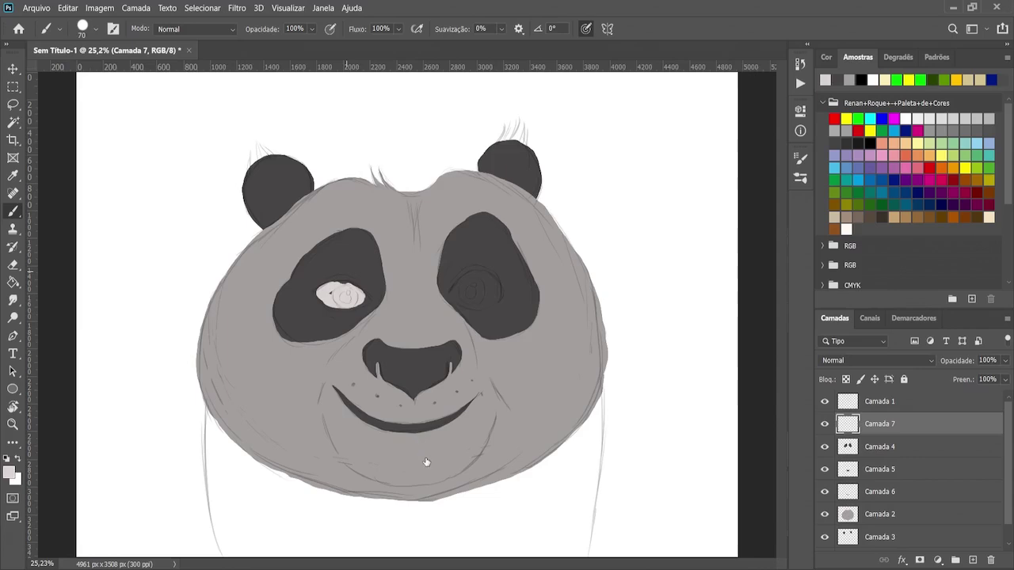
key("period")
key("period")
mouse_move(369, 302)
left_mouse_down()
mouse_move(323, 299)
mouse_move(356, 306)
left_mouse_up()
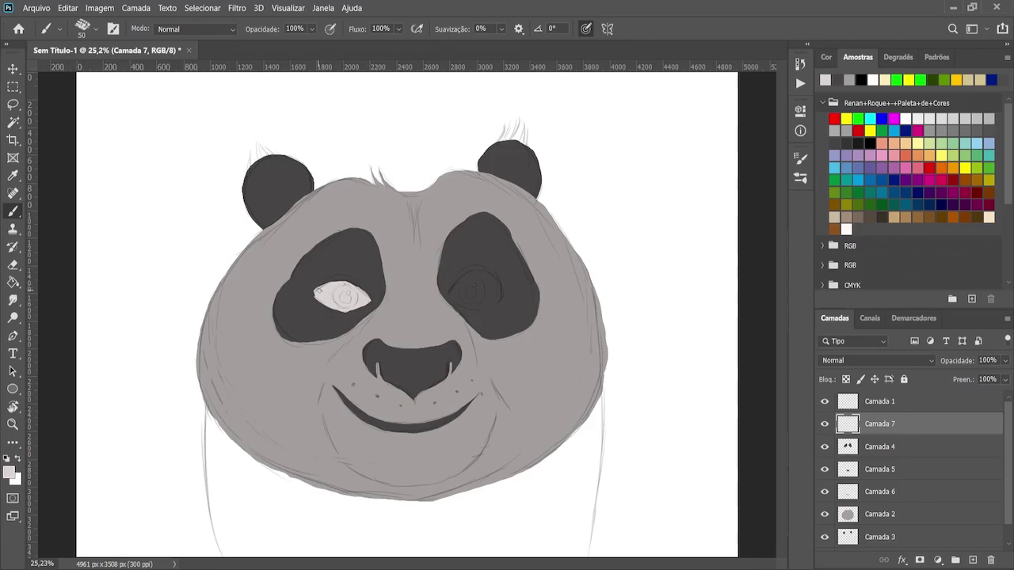
Paint a light grey eye white into the right eye and tidy its left edge
left_click_drag(315, 289, 318, 293)
key("bracketright")
key("bracketright")
key("bracketright")
key("bracketright")
mouse_move(483, 283)
left_mouse_down()
mouse_move(481, 274)
mouse_move(459, 294)
left_mouse_up()
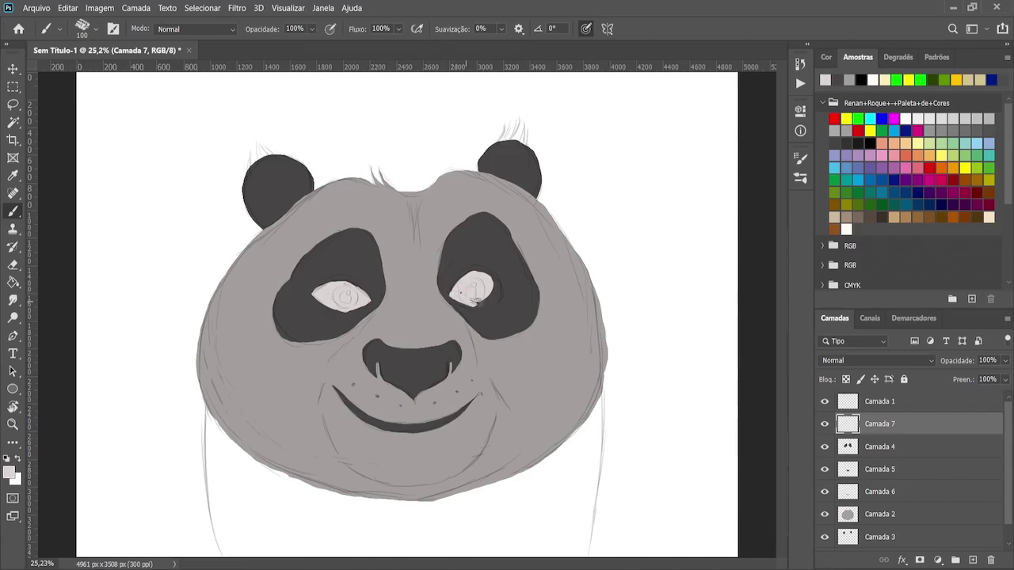
mouse_move(474, 301)
left_mouse_down()
mouse_move(492, 289)
mouse_move(491, 301)
mouse_move(493, 283)
mouse_move(491, 295)
left_mouse_up()
key("bracketleft")
key("bracketleft")
key("bracketleft")
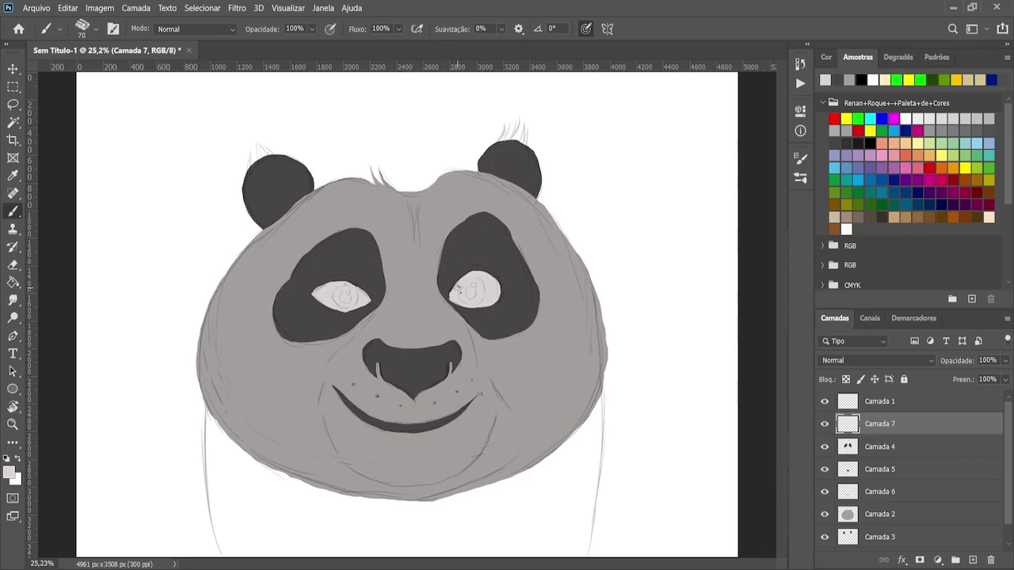
key("bracketleft")
key("bracketleft")
left_click_drag(472, 274, 453, 298)
Erase to round the left eye white's corner and trim the right eye white's edge
mouse_move(355, 288)
left_mouse_down()
mouse_move(329, 282)
mouse_move(310, 295)
left_mouse_up()
key("e")
mouse_move(328, 279)
left_mouse_down()
mouse_move(304, 298)
mouse_move(357, 282)
left_mouse_up()
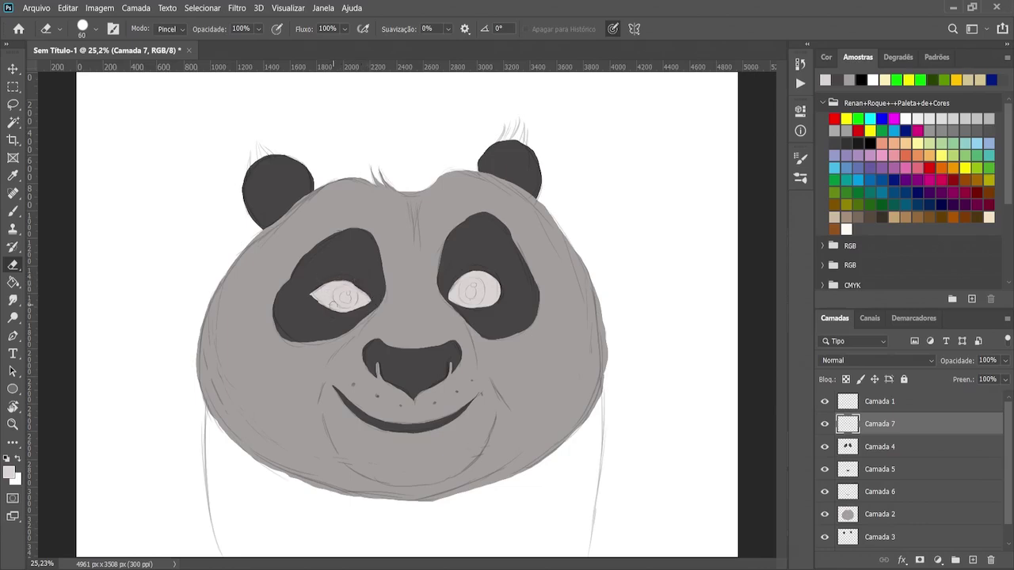
left_click_drag(309, 292, 327, 309)
left_click_drag(459, 279, 451, 298)
Retouch the left corner and top edge of the left eye white with the brush
key("b")
left_click_drag(325, 298, 317, 294)
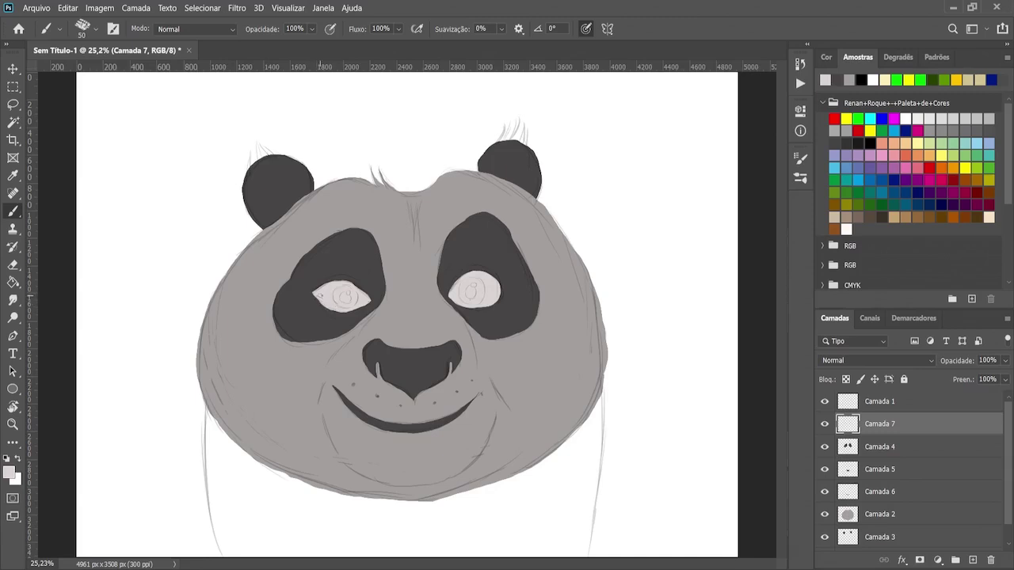
left_click_drag(321, 296, 330, 304)
left_click_drag(347, 287, 354, 286)
scroll(926, 533, "down", 1)
Add Camada 8 above the background and paint the eye-patch grey body below the face
left_click(896, 540)
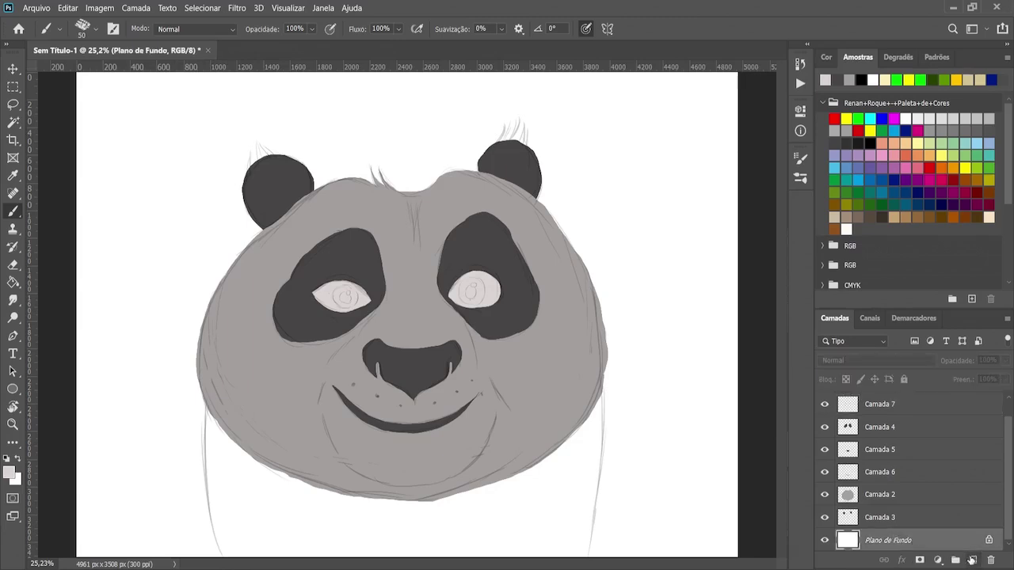
left_click(973, 560)
left_click(515, 296, "alt")
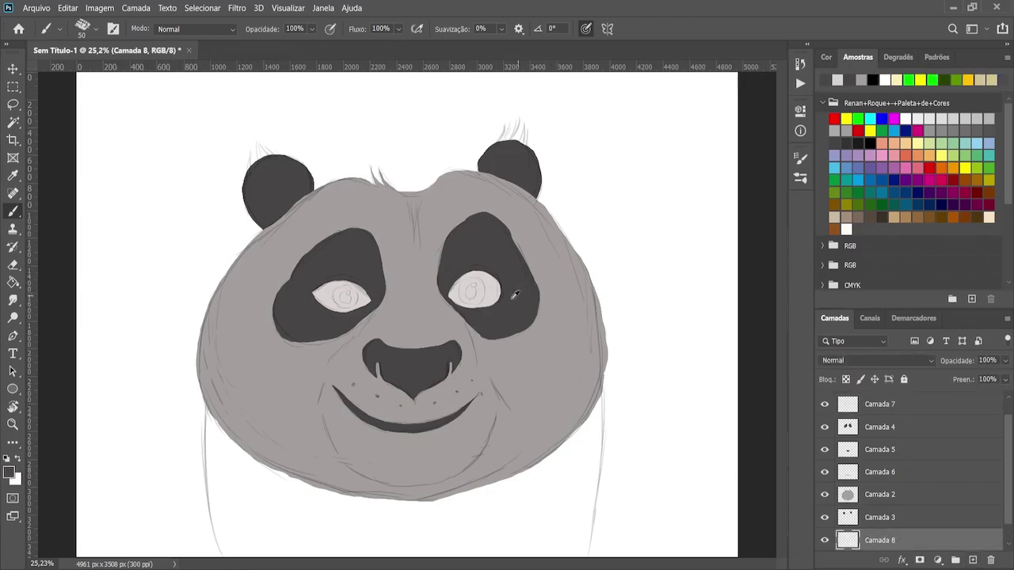
key("bracketright")
key("bracketright")
key("bracketright")
mouse_move(240, 433)
left_mouse_down()
mouse_move(251, 507)
mouse_move(226, 388)
mouse_move(214, 387)
mouse_move(231, 397)
mouse_move(219, 399)
mouse_move(217, 499)
mouse_move(240, 554)
mouse_move(257, 516)
left_mouse_up()
key("bracketright")
key("bracketright")
key("bracketright")
mouse_move(262, 476)
left_mouse_down()
mouse_move(317, 546)
mouse_move(337, 542)
mouse_move(339, 516)
mouse_move(362, 539)
mouse_move(499, 499)
mouse_move(542, 459)
mouse_move(523, 515)
left_mouse_up()
key("bracketleft")
key("bracketleft")
mouse_move(563, 382)
left_mouse_down()
mouse_move(555, 491)
mouse_move(587, 420)
mouse_move(576, 419)
mouse_move(572, 535)
mouse_move(544, 538)
mouse_move(507, 561)
mouse_move(415, 531)
mouse_move(415, 548)
left_mouse_up()
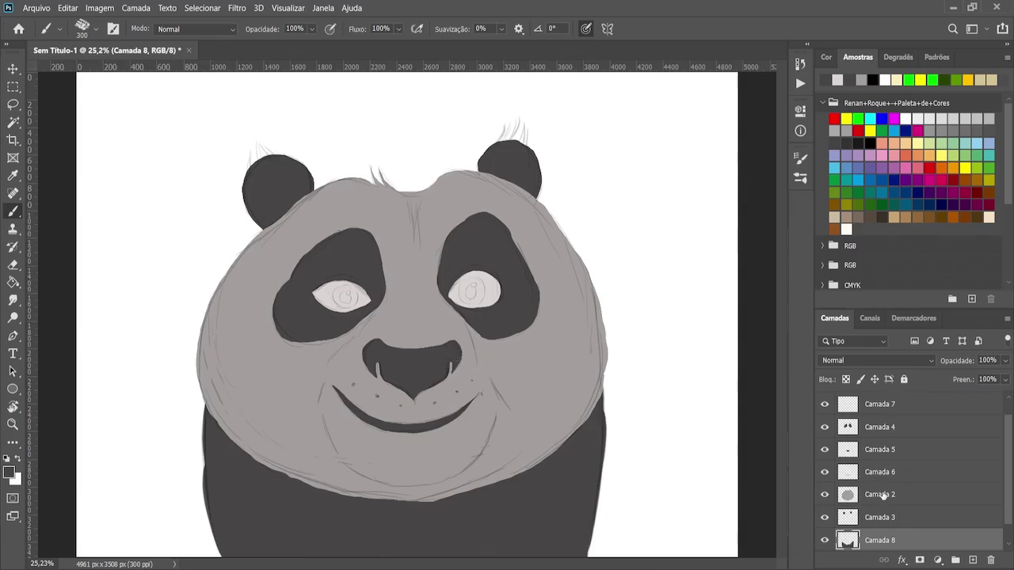
left_click(883, 495)
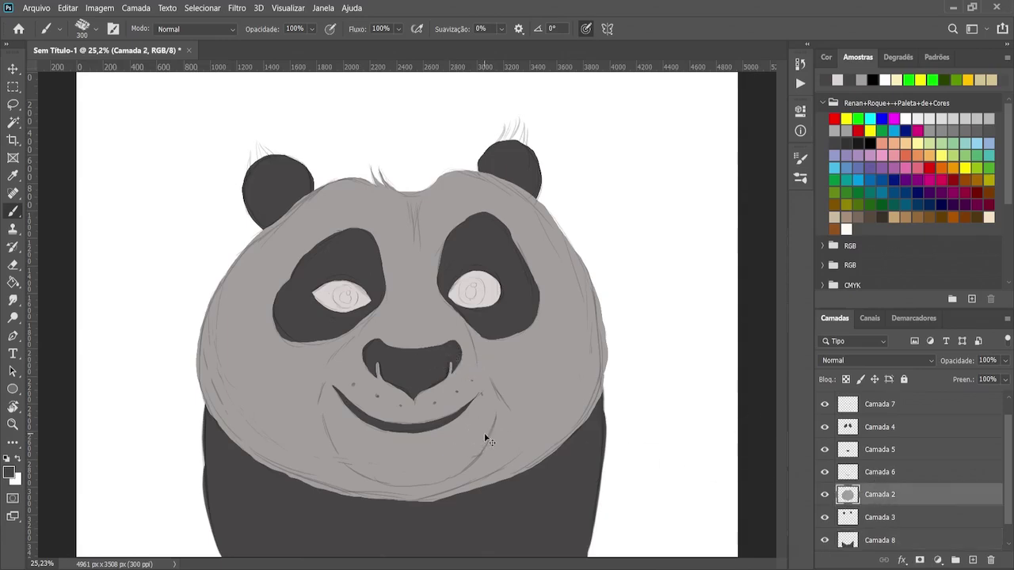
Recolour the Camada 2 head fill a paler grey and restore the smooth round brush
key("i")
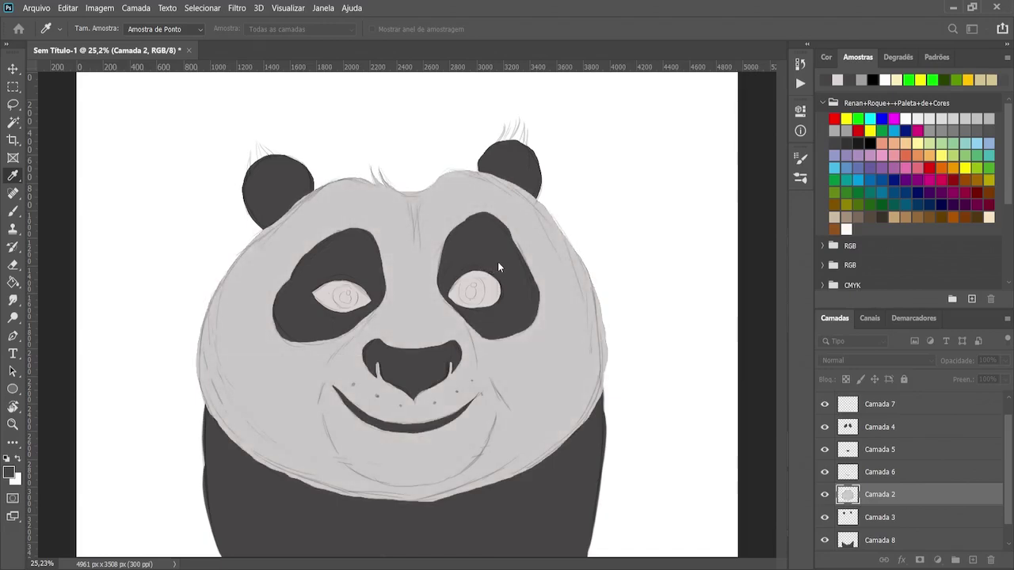
key("b")
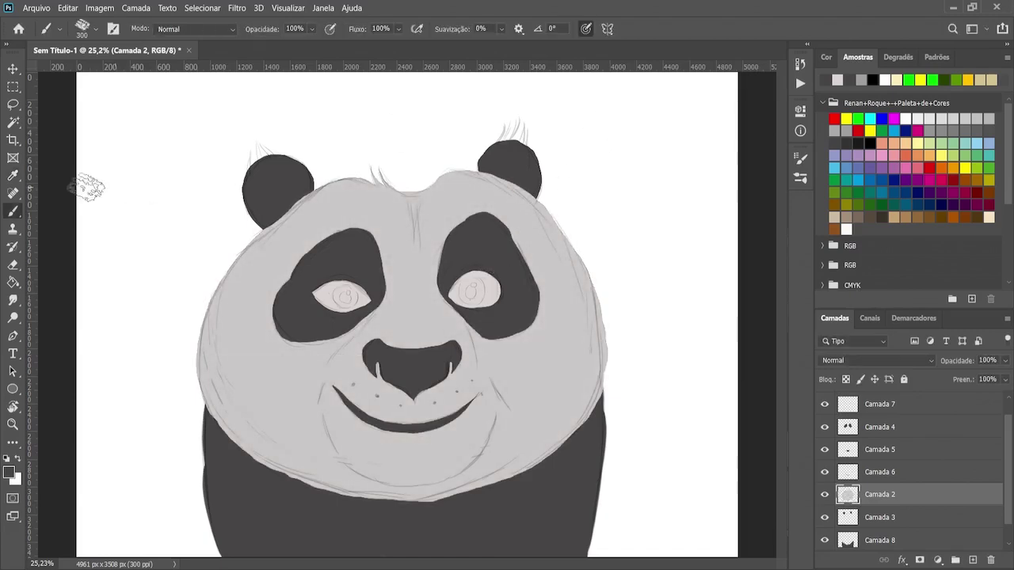
left_click(11, 70)
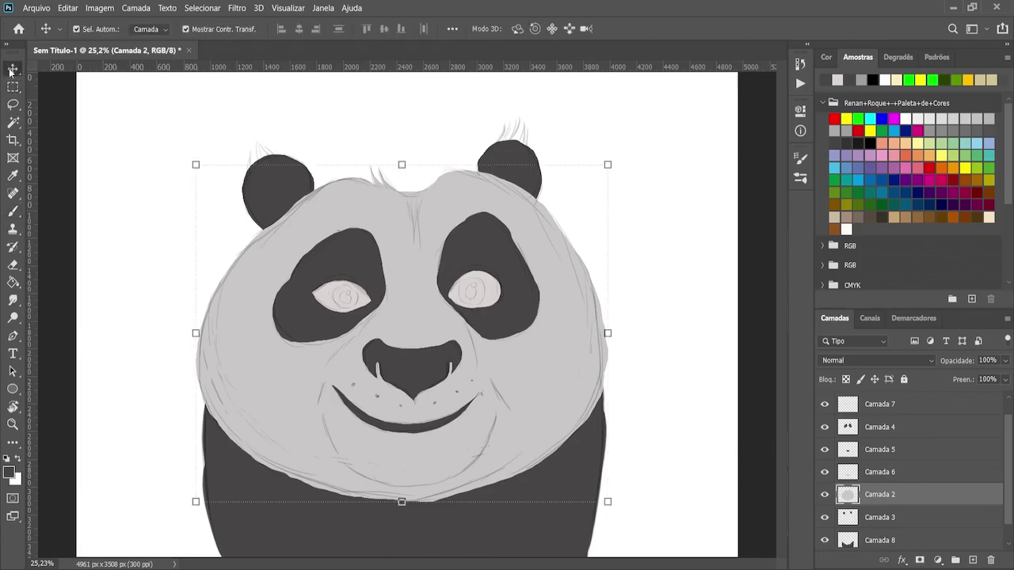
left_click(13, 211)
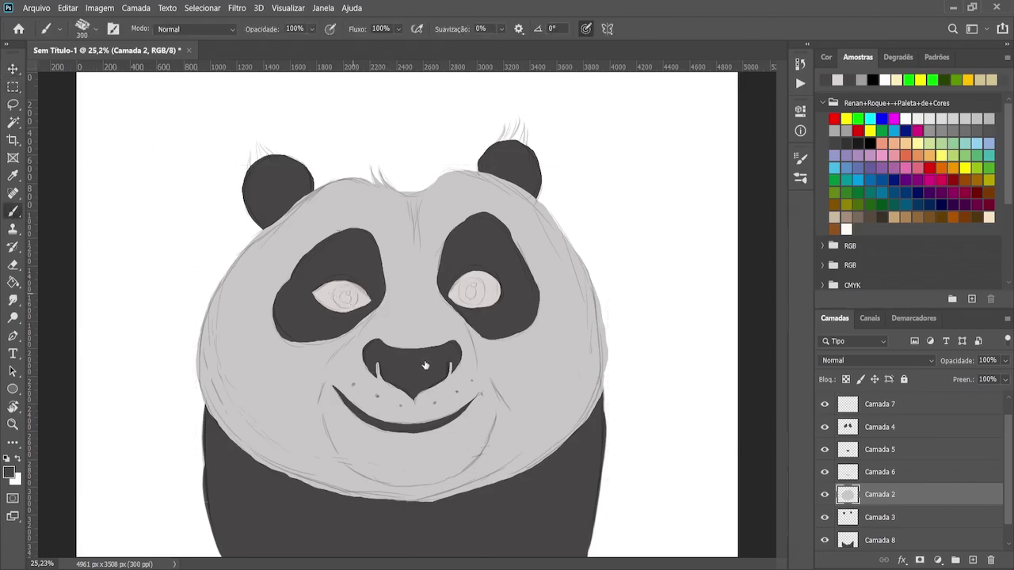
key("period")
scroll(883, 472, "up", 1)
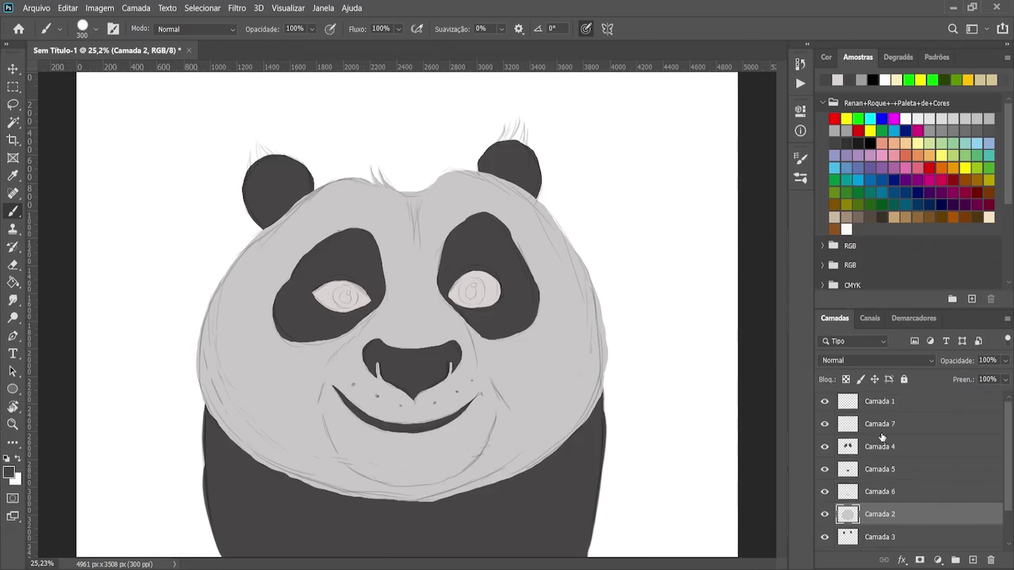
Add Camada 9 above Camada 7 and paint black pupils in both eyes
left_click(881, 428)
left_click(973, 560)
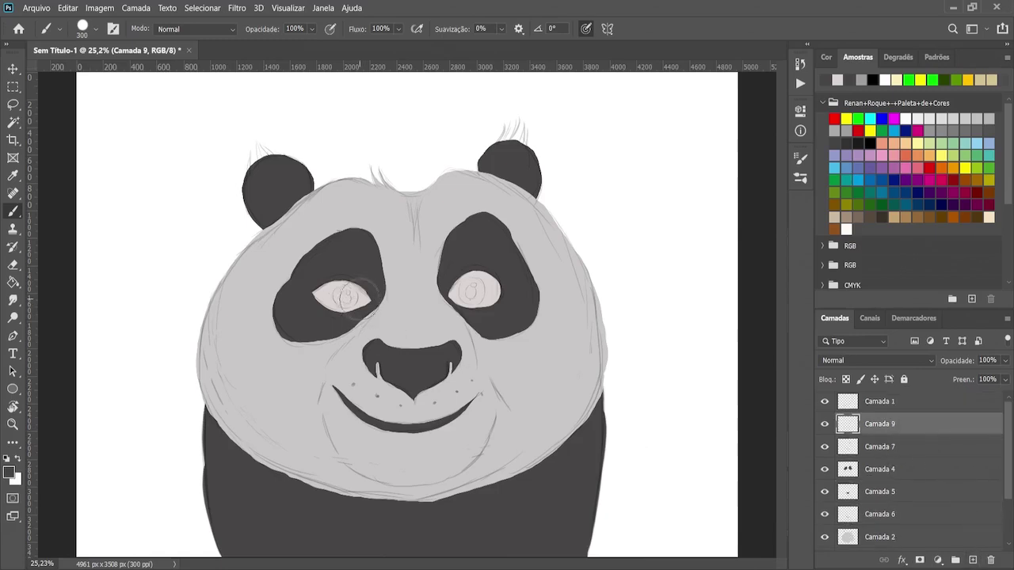
key("bracketleft")
key("bracketleft")
key("bracketleft")
key("i")
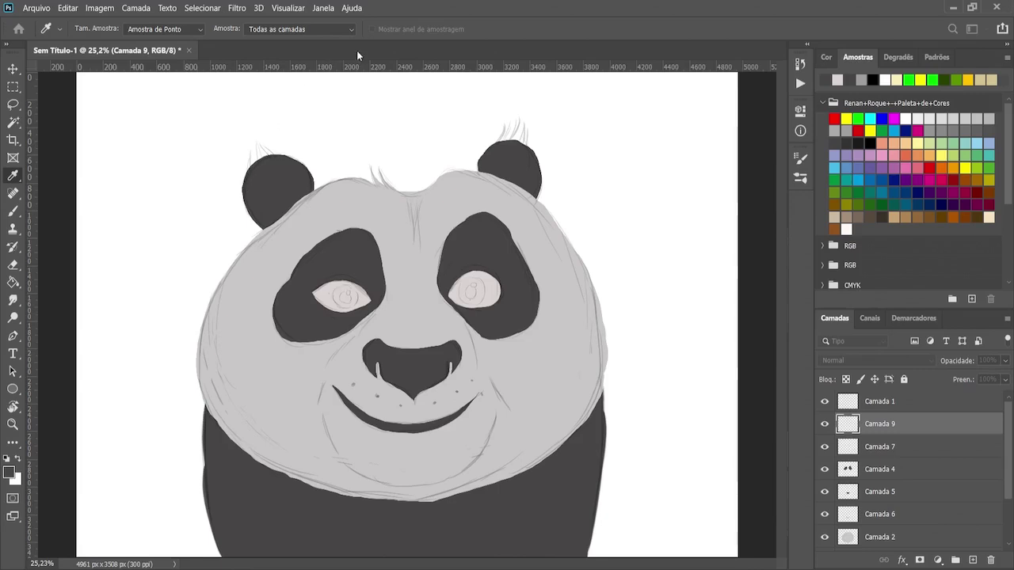
key("b")
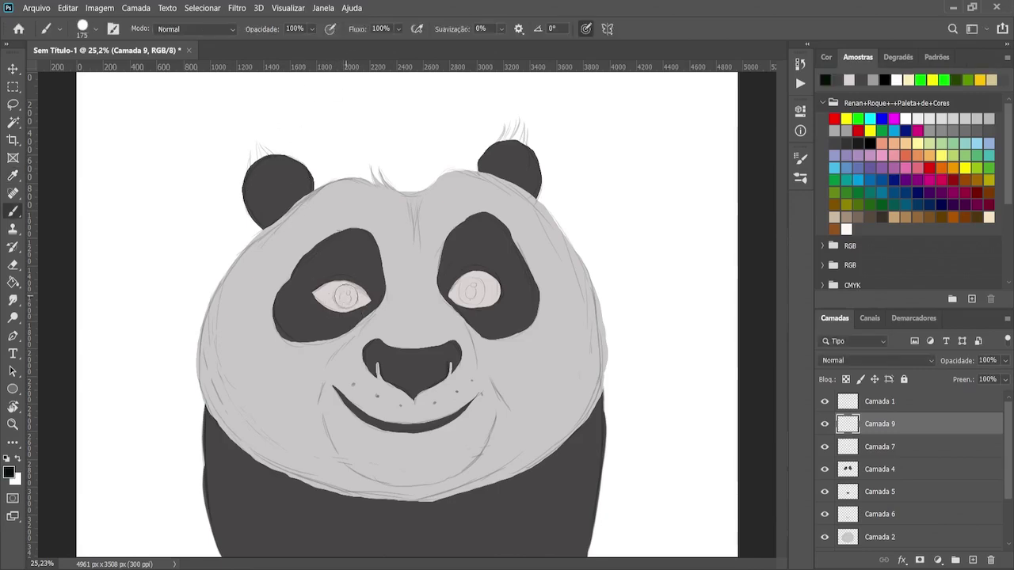
left_click(346, 296)
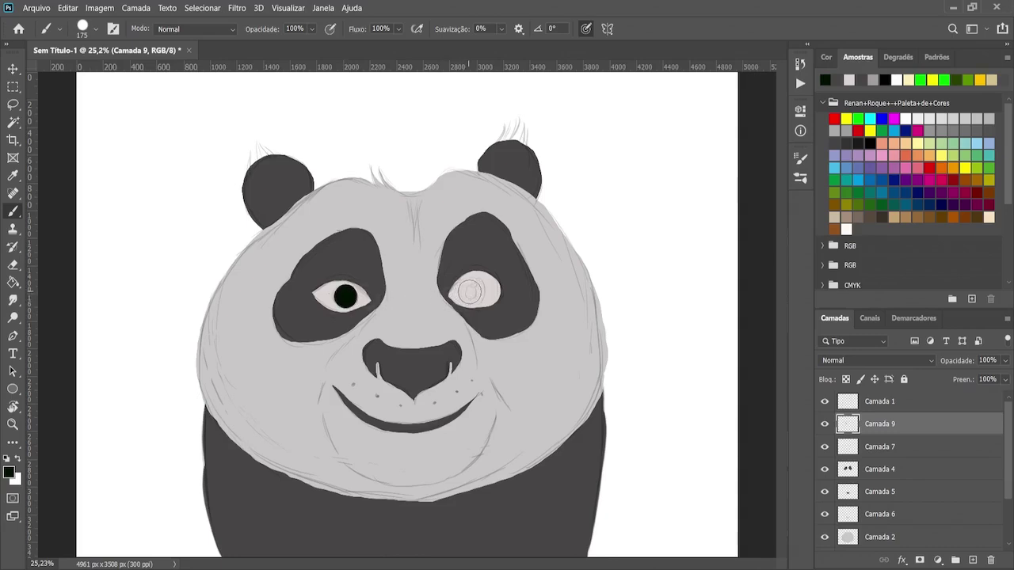
key("bracketright")
left_click(473, 293)
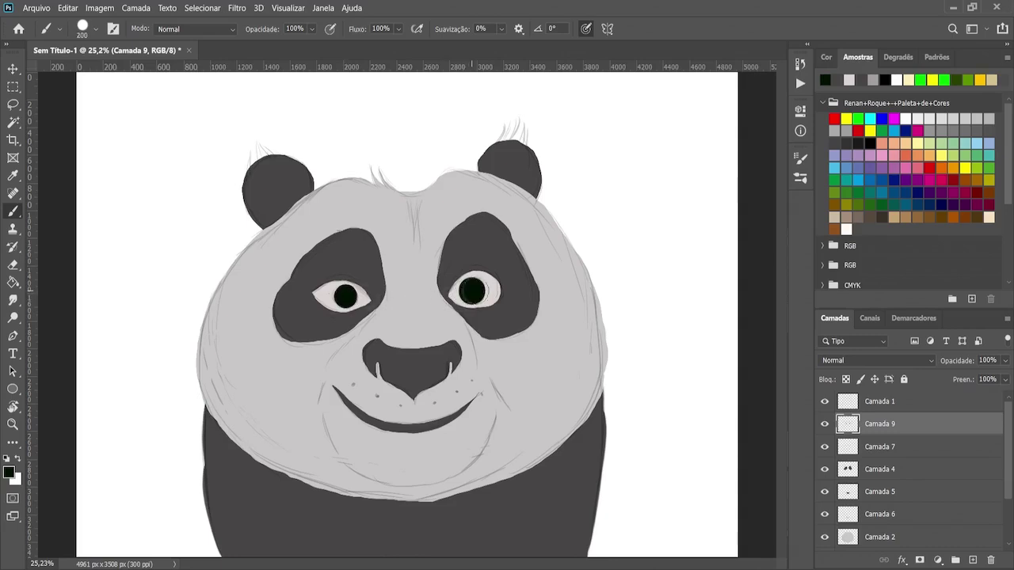
Pick green from the Swatches panel and shrink the brush for the irises
key("i")
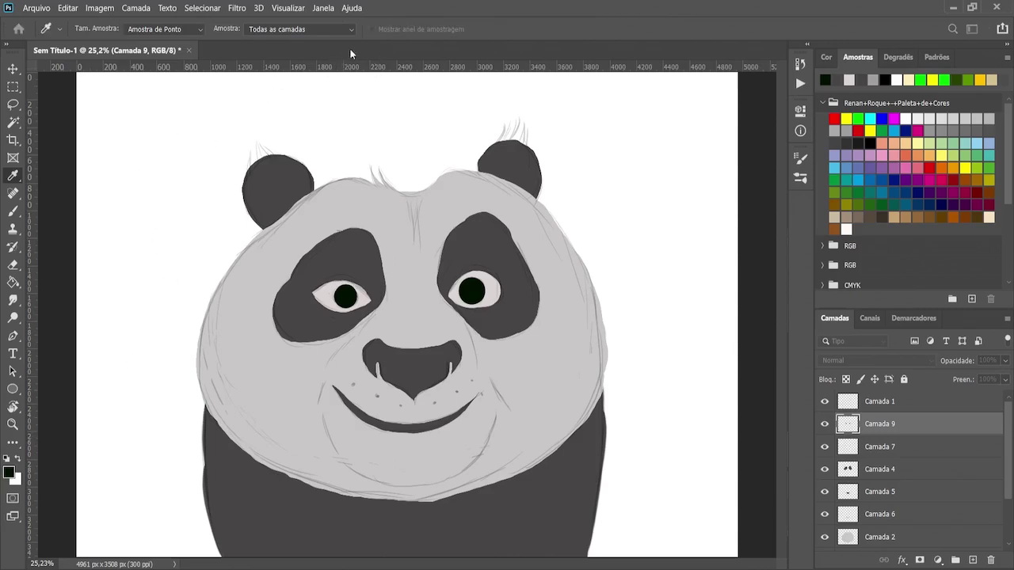
left_click(858, 119)
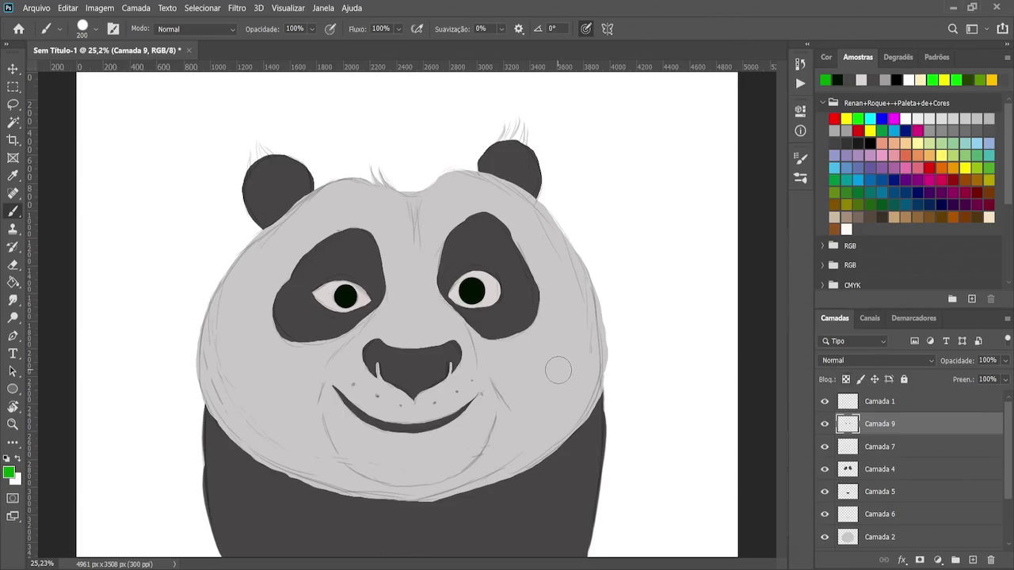
key("bracketleft")
key("bracketleft")
key("bracketleft")
key("bracketleft")
key("bracketleft")
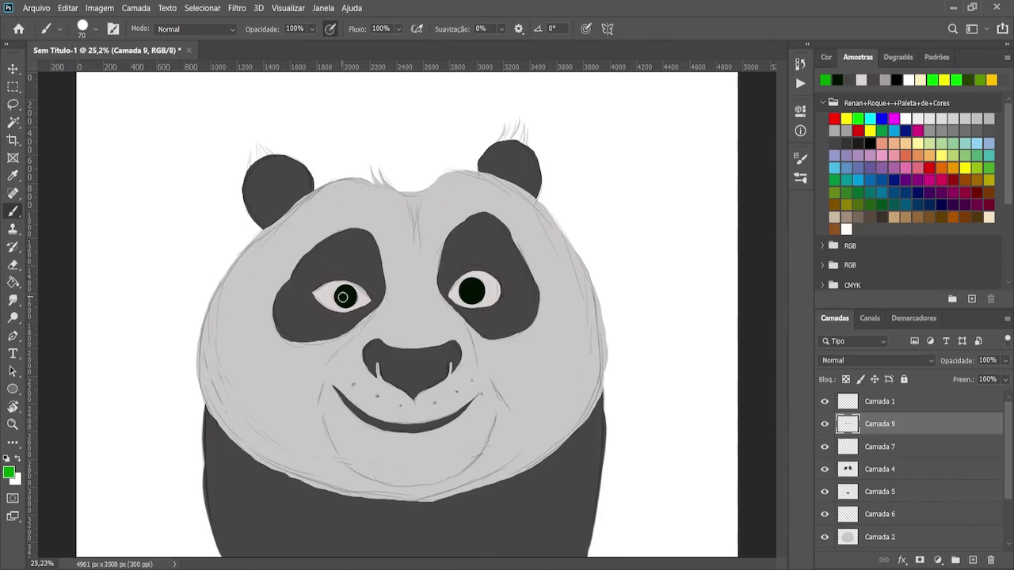
key("bracketleft")
Paint green into both eyes and confirm a brighter green in the Color Picker
left_click_drag(344, 296, 343, 295)
left_click_drag(466, 285, 472, 286)
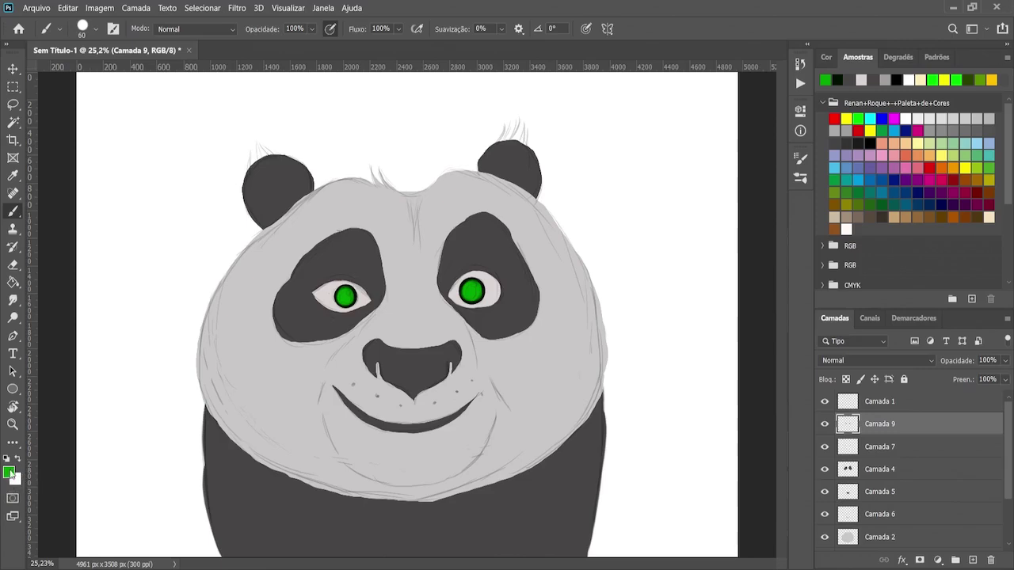
left_click(9, 472)
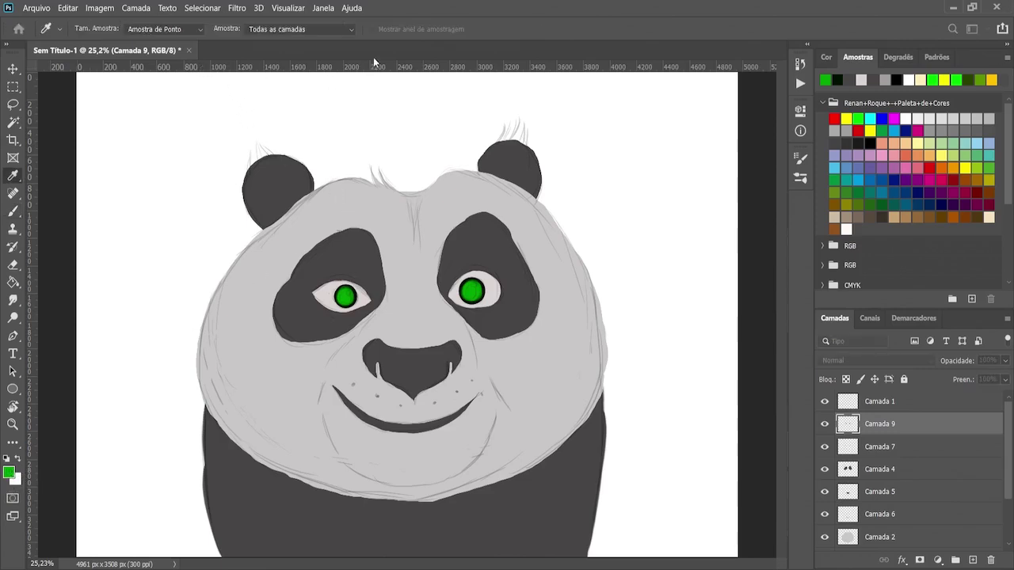
key("Return")
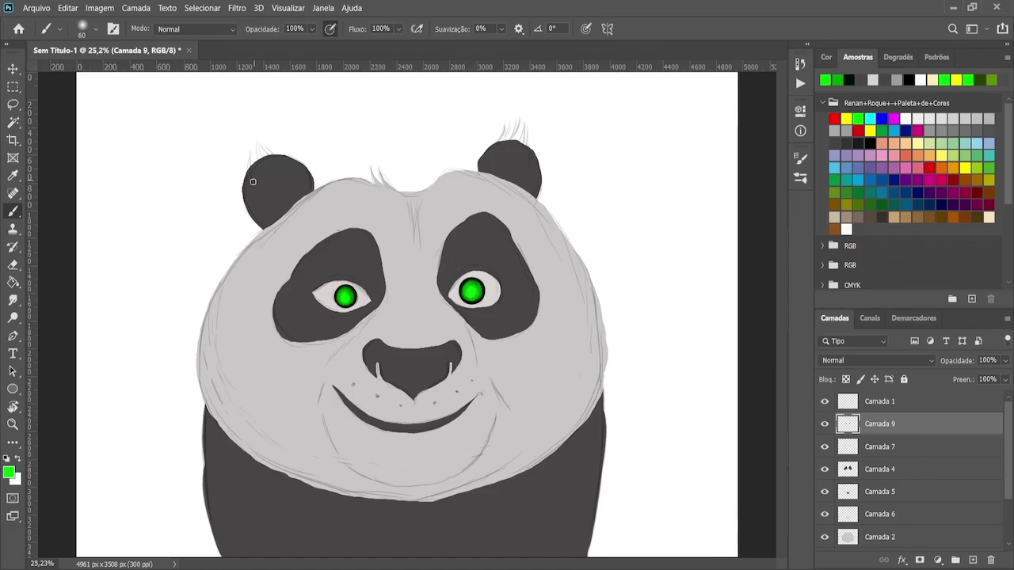
Reset default colours, use a hard size-50 brush, and dab a white highlight in the right eye
key("i")
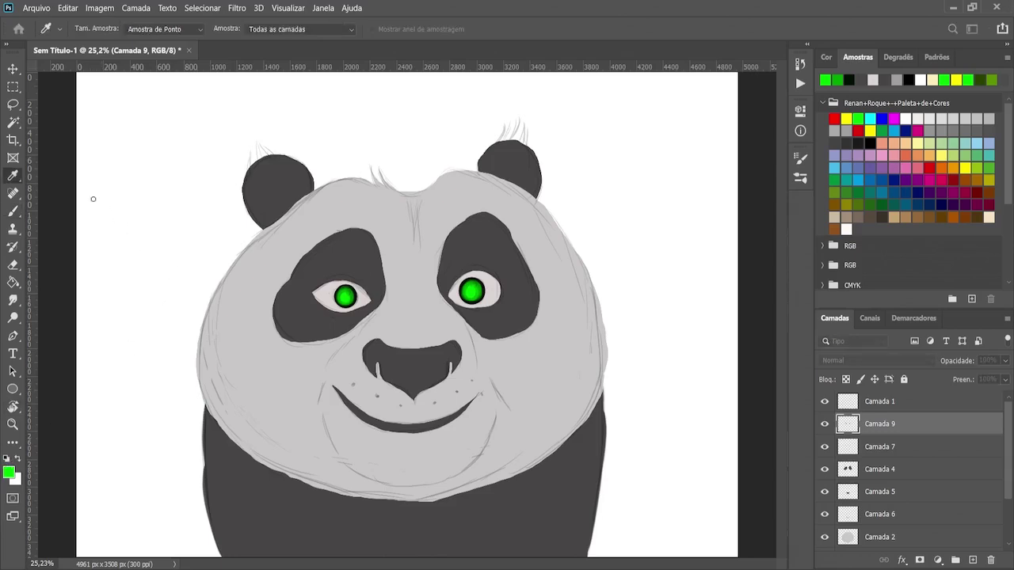
key("b")
key("d")
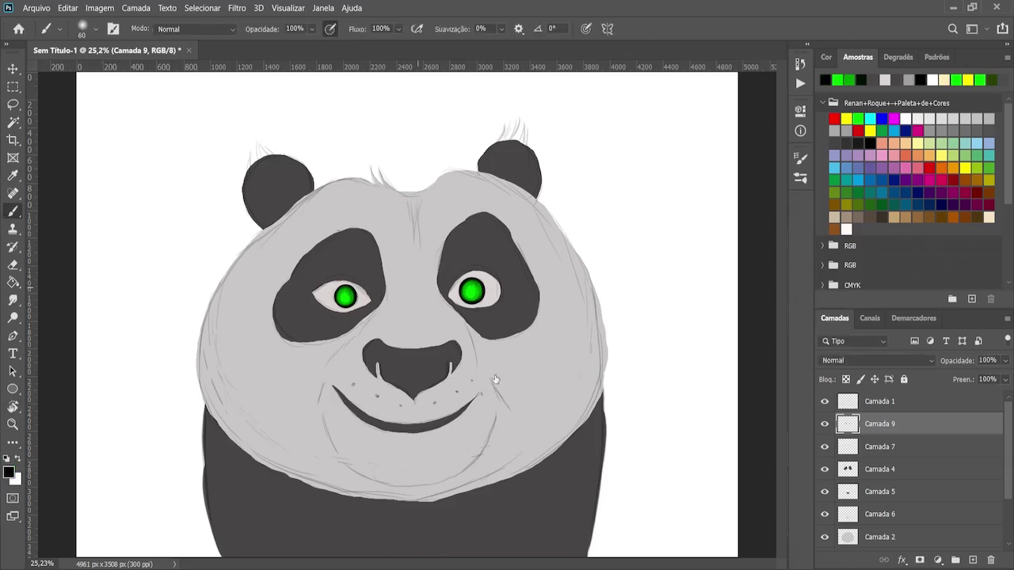
key("shift+bracketright")
key("shift+bracketright")
key("shift+bracketright")
key("bracketleft")
key("x")
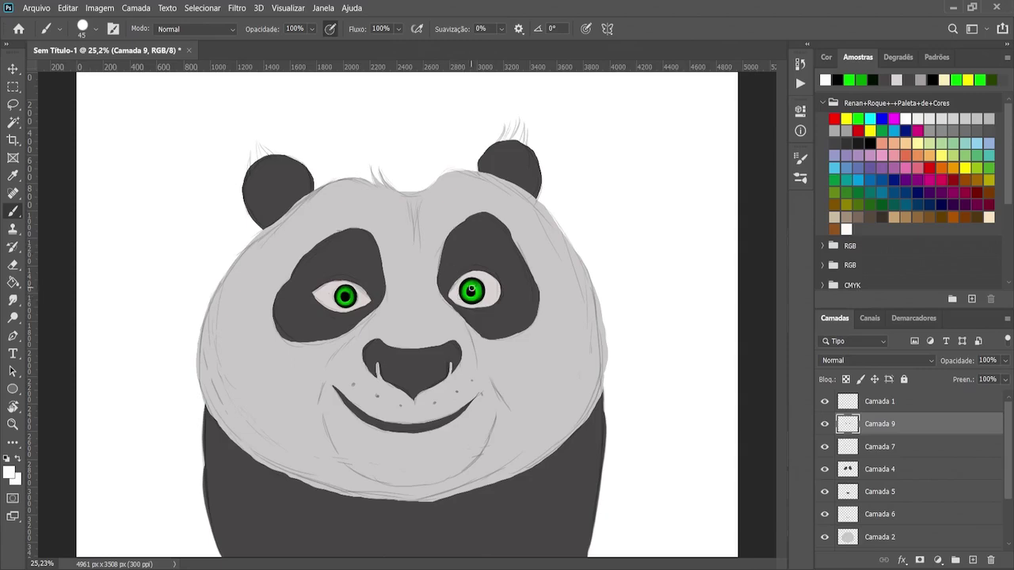
left_click(472, 287)
Add a new layer clipped to Camada 2 and load a soft brush with light grey
scroll(888, 496, "down", 1)
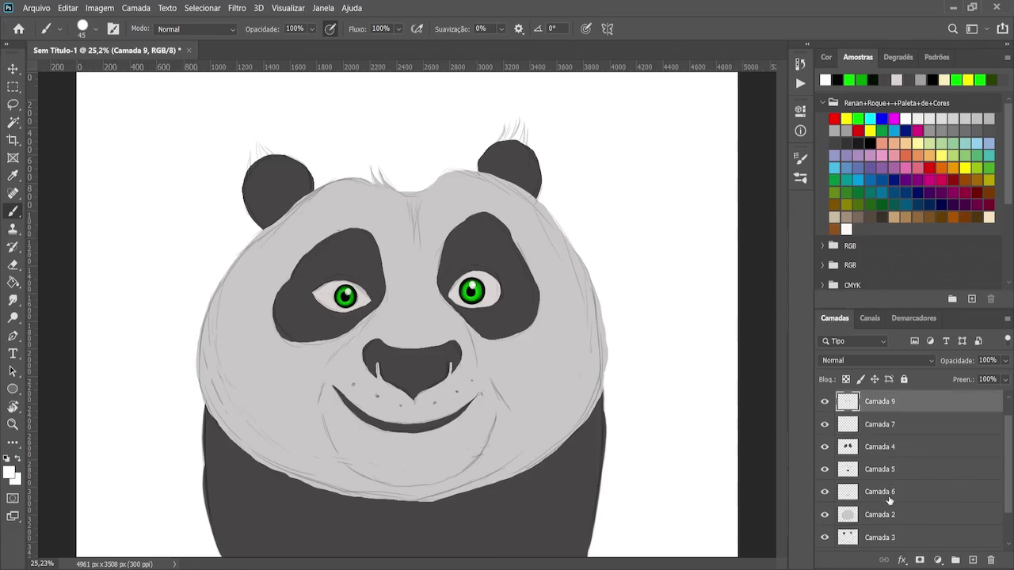
left_click(872, 515)
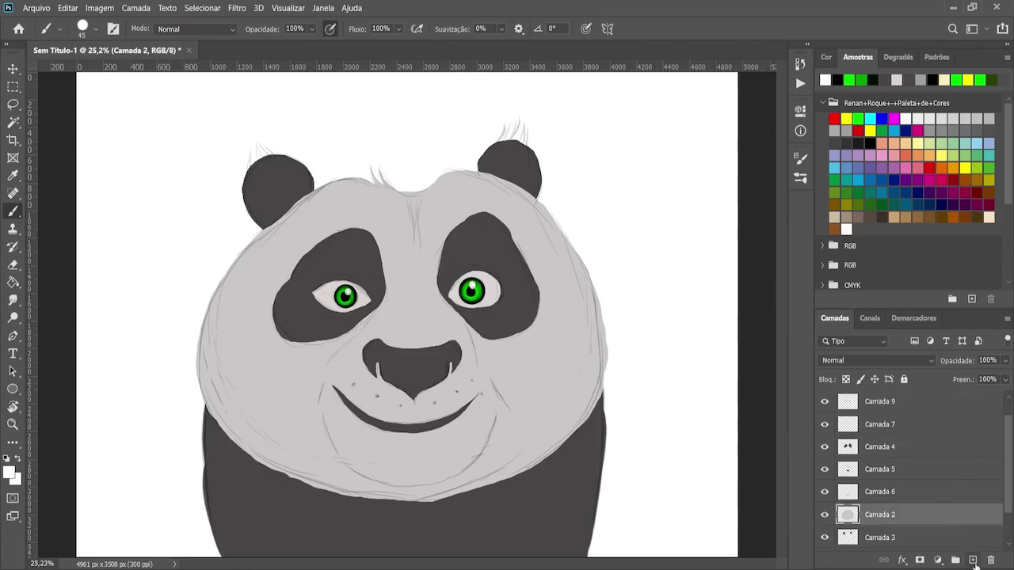
left_click(973, 560)
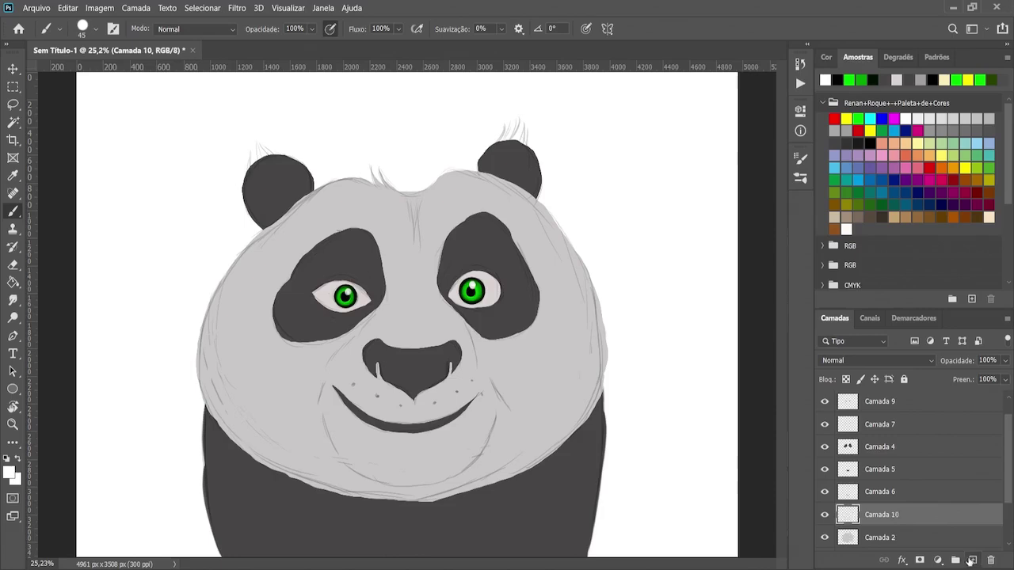
left_click(911, 526, "alt")
left_click(341, 364, "alt")
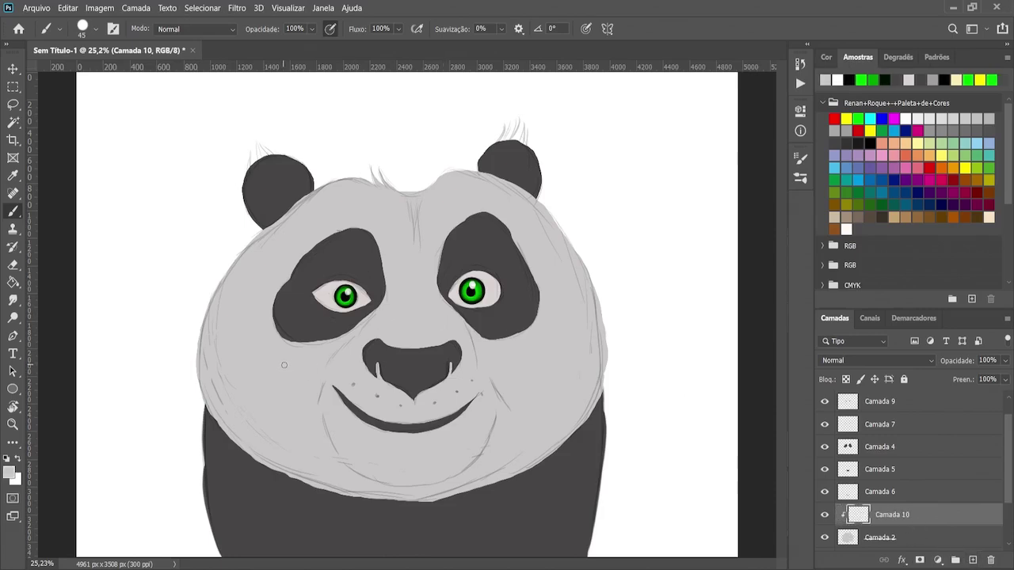
key("shift+bracketleft")
key("shift+bracketleft")
key("shift+bracketleft")
key("i")
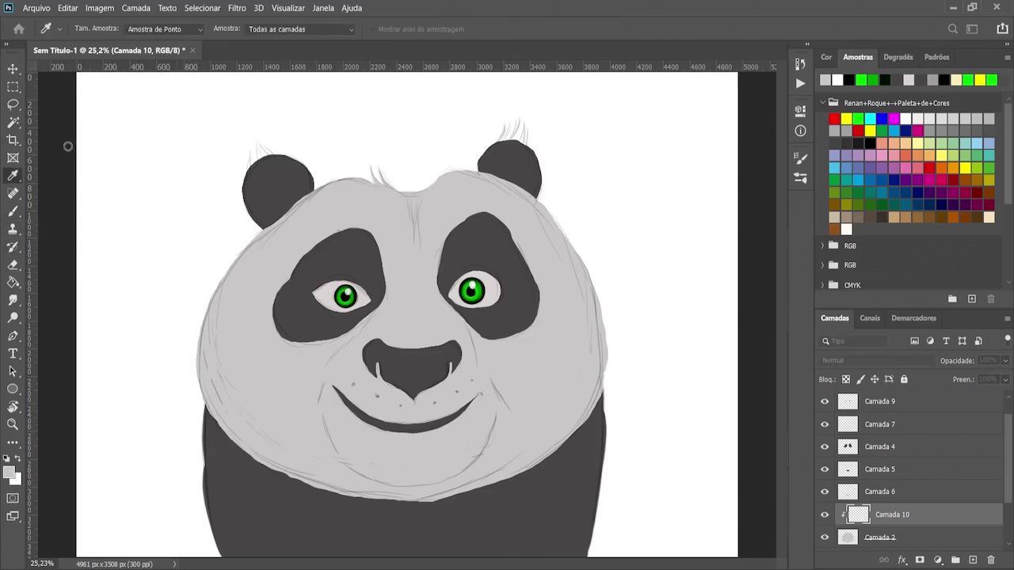
key("b")
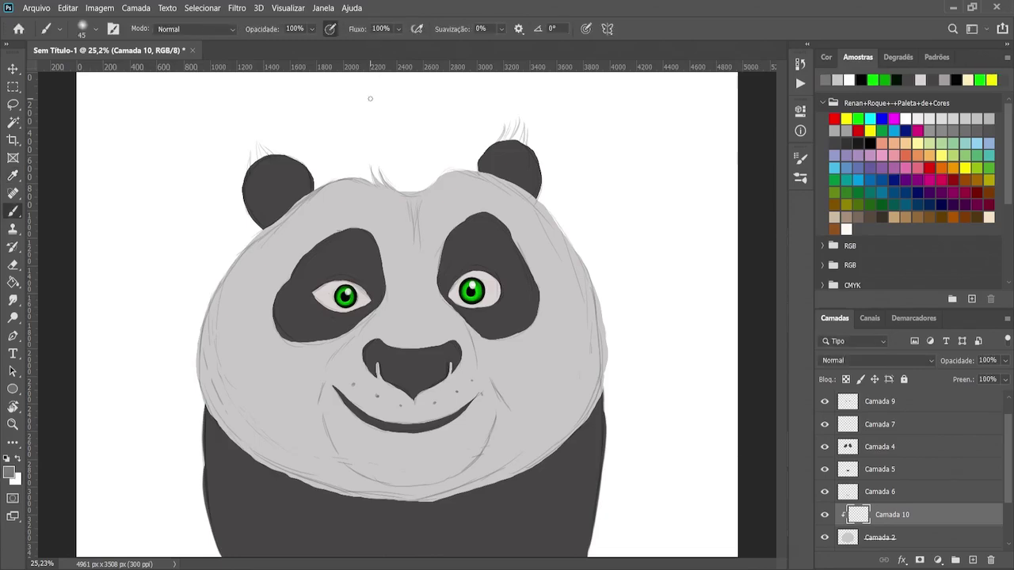
Shade the muzzle, chin and left cheek and jaw in soft grey
key("bracketright")
key("bracketright")
key("bracketright")
key("bracketright")
key("bracketright")
key("bracketright")
key("bracketright")
key("bracketright")
key("bracketright")
key("bracketright")
mouse_move(379, 319)
left_mouse_down()
mouse_move(356, 359)
mouse_move(336, 366)
mouse_move(327, 401)
mouse_move(326, 387)
mouse_move(332, 391)
left_mouse_up()
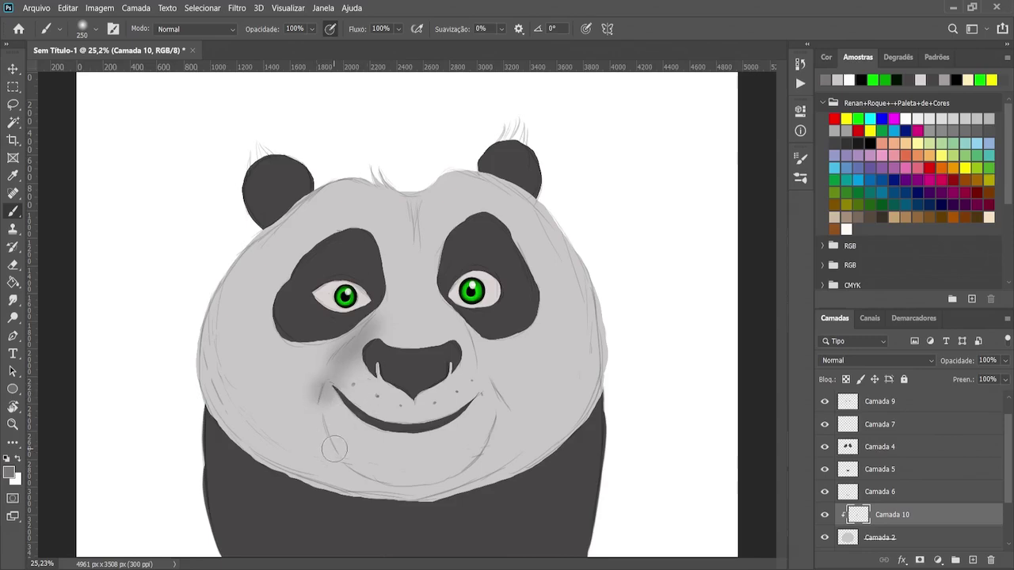
key("bracketright")
mouse_move(352, 439)
left_mouse_down()
mouse_move(388, 464)
mouse_move(354, 445)
mouse_move(349, 431)
mouse_move(370, 466)
mouse_move(362, 456)
mouse_move(424, 464)
mouse_move(380, 454)
mouse_move(422, 476)
mouse_move(436, 474)
mouse_move(408, 468)
mouse_move(448, 473)
mouse_move(428, 471)
mouse_move(457, 458)
mouse_move(448, 462)
left_mouse_up()
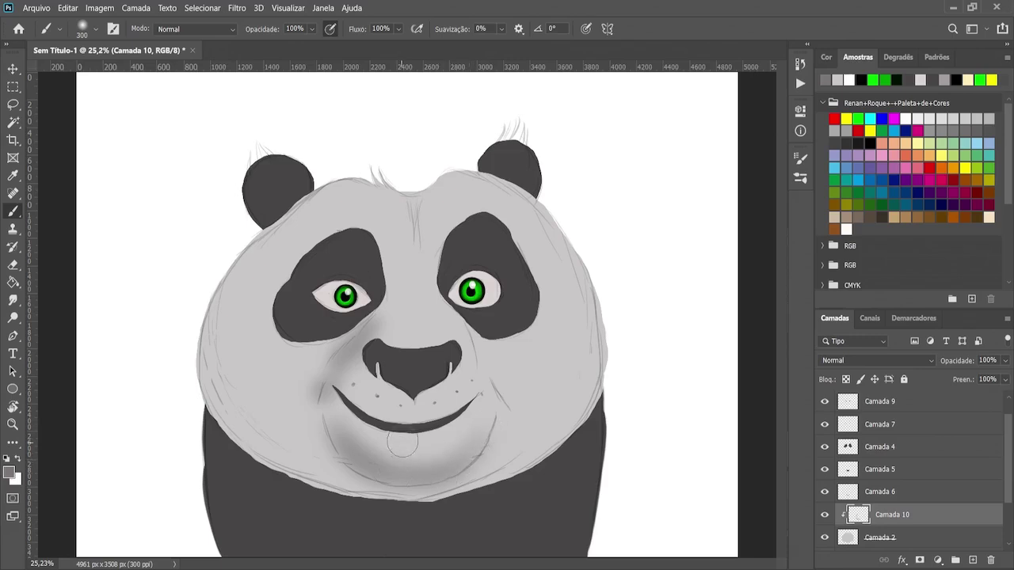
key("bracketright")
key("bracketleft")
left_click_drag(215, 301, 217, 342)
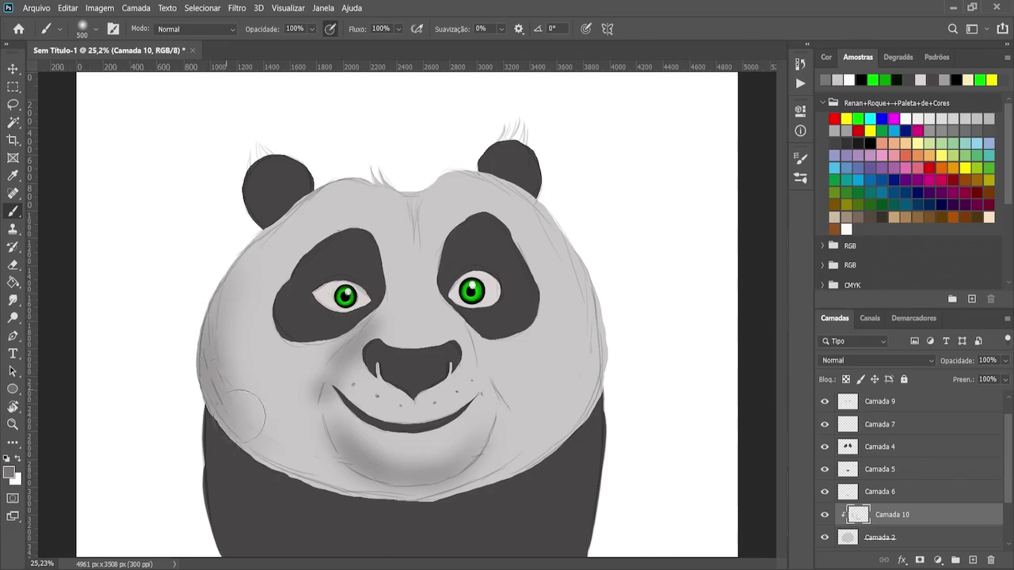
mouse_move(236, 380)
left_mouse_down()
mouse_move(262, 443)
mouse_move(297, 460)
left_mouse_up()
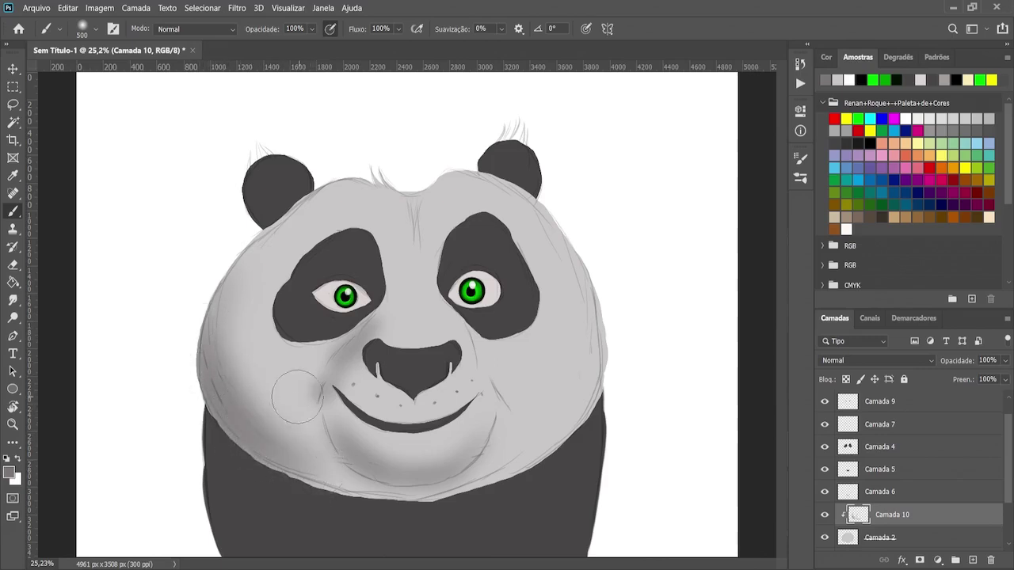
Deepen the forehead crease and shade the right cheek edge, ending at brush size 90
key("bracketleft")
key("bracketleft")
key("bracketleft")
key("bracketright")
key("bracketright")
mouse_move(420, 203)
left_mouse_down()
mouse_move(439, 179)
mouse_move(413, 237)
left_mouse_up()
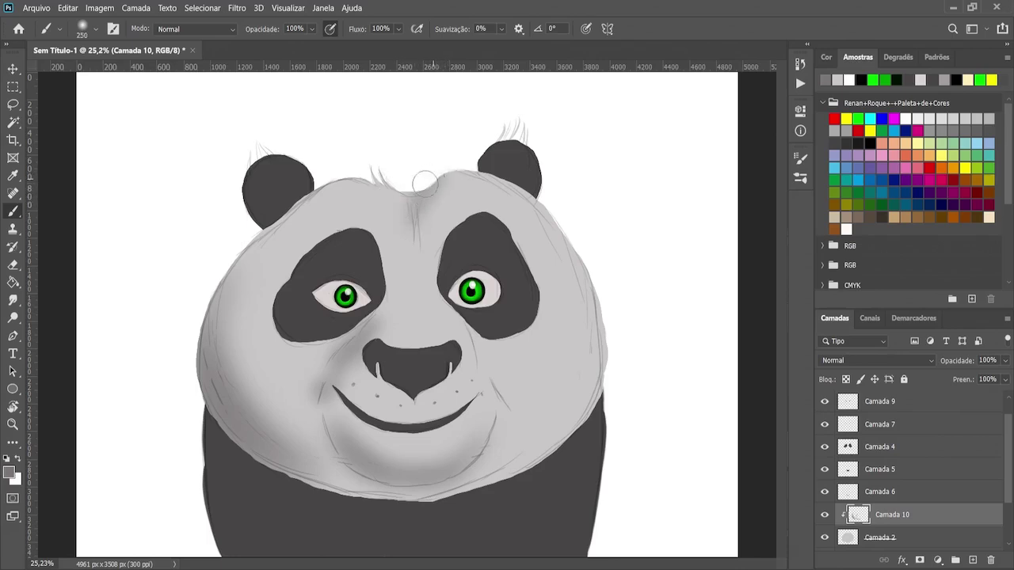
mouse_move(419, 176)
left_mouse_down()
mouse_move(412, 235)
mouse_move(412, 203)
mouse_move(379, 178)
mouse_move(406, 215)
left_mouse_up()
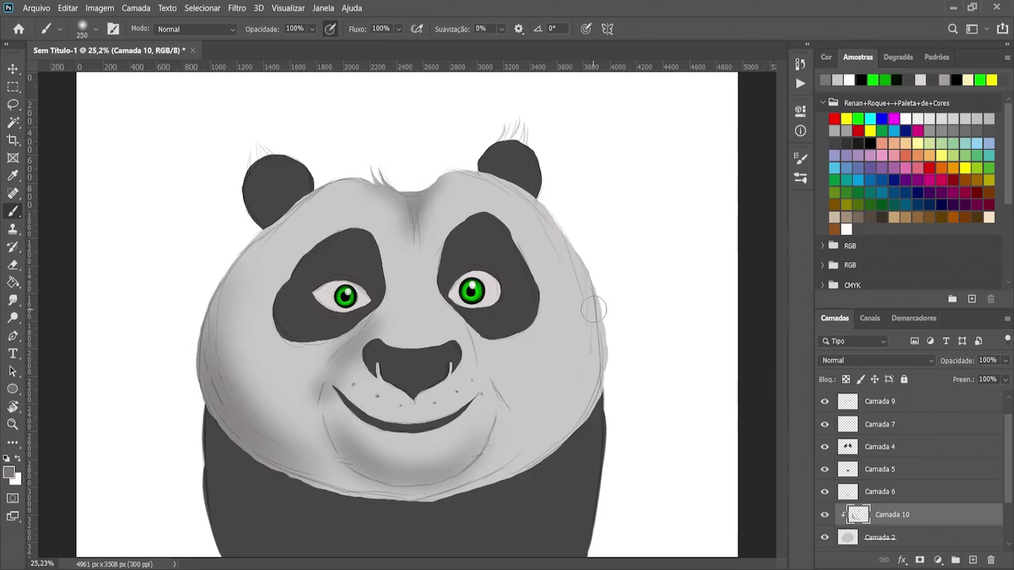
key("bracketright")
key("bracketright")
left_click_drag(616, 366, 557, 391)
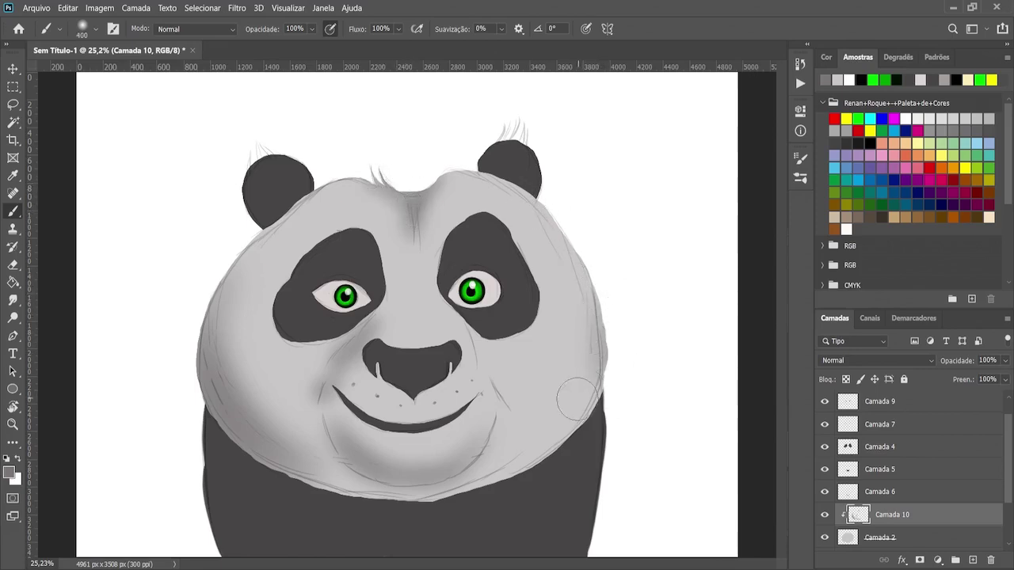
key("bracketleft")
key("bracketleft")
key("bracketleft")
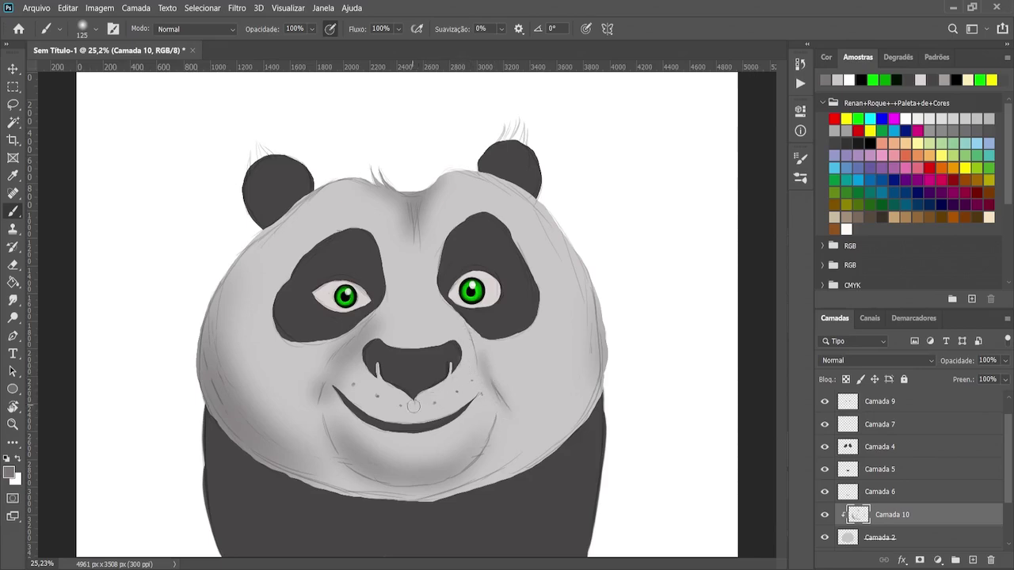
key("bracketleft")
key("bracketleft")
key("bracketright")
key("bracketright")
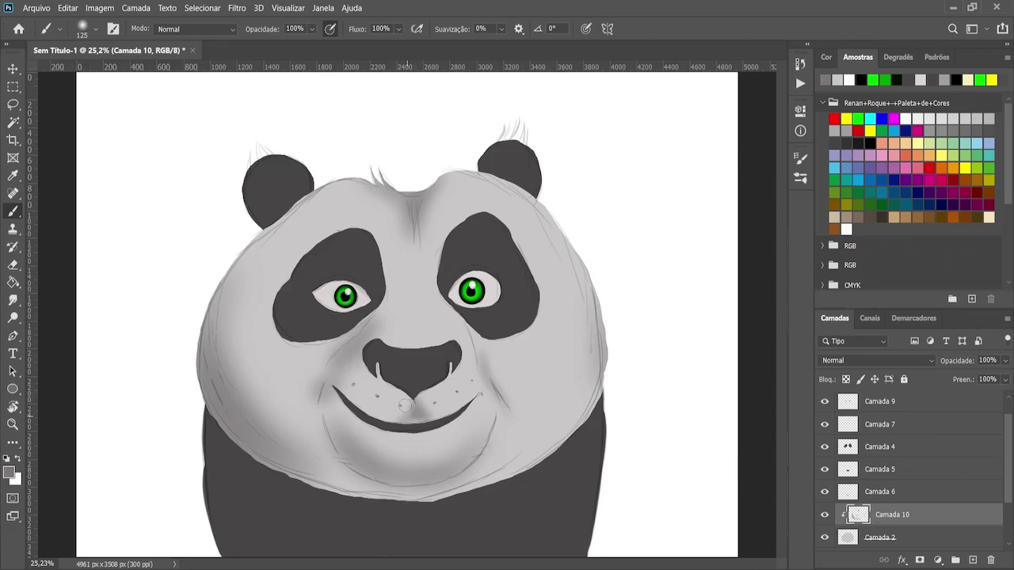
key("bracketright")
key("bracketright")
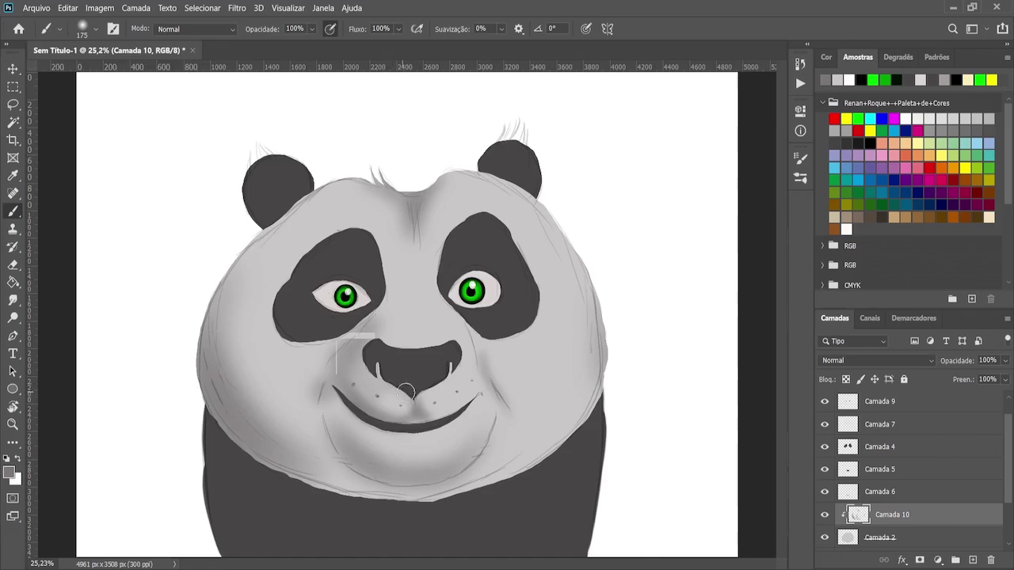
key("bracketleft")
key("bracketleft")
key("bracketleft")
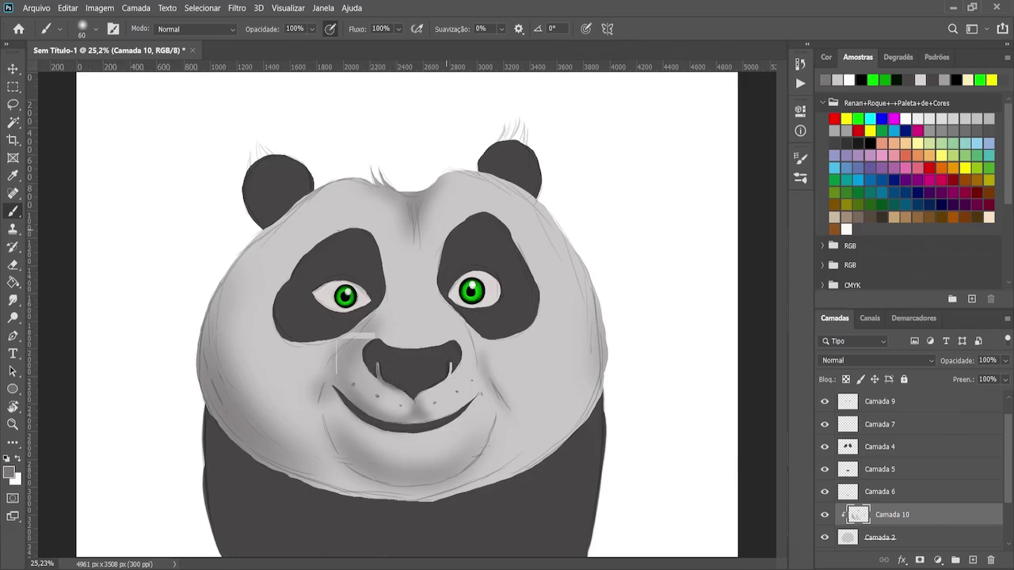
key("bracketright")
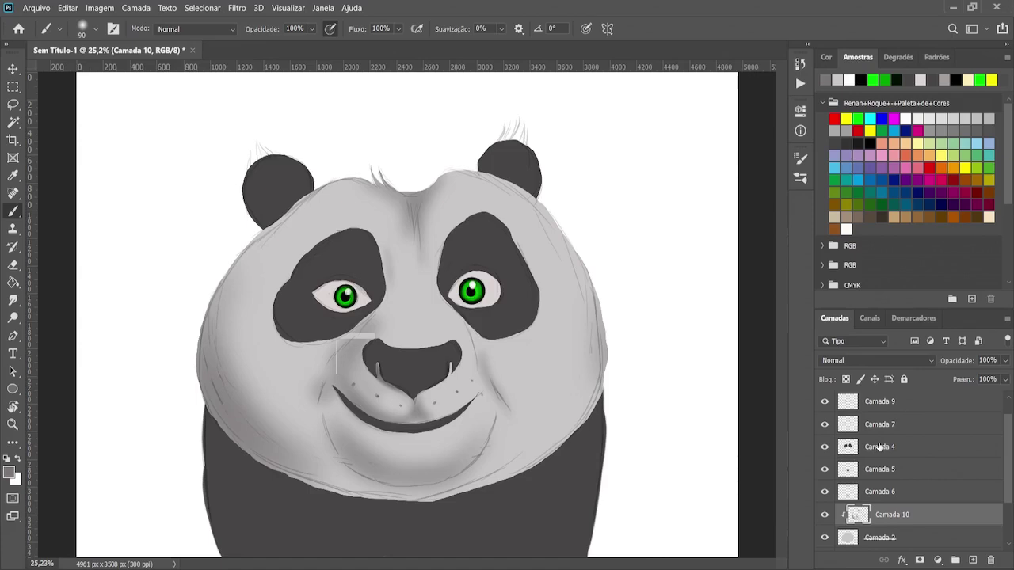
scroll(1007, 458, "down", 1)
scroll(1006, 458, "down", 2)
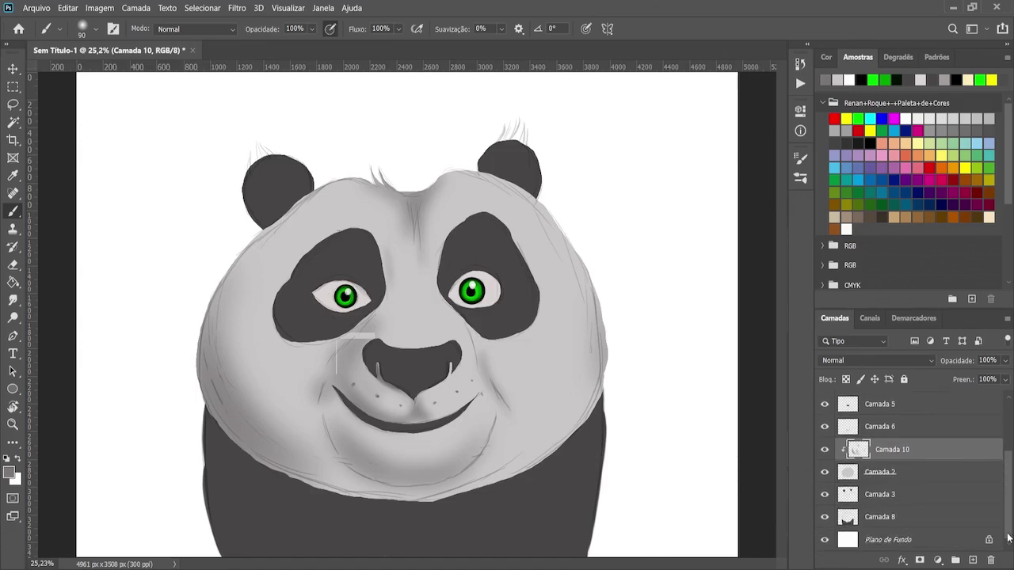
Darken the body beneath the chin in darker grey on a new layer clipped to Camada 8
left_click(893, 521)
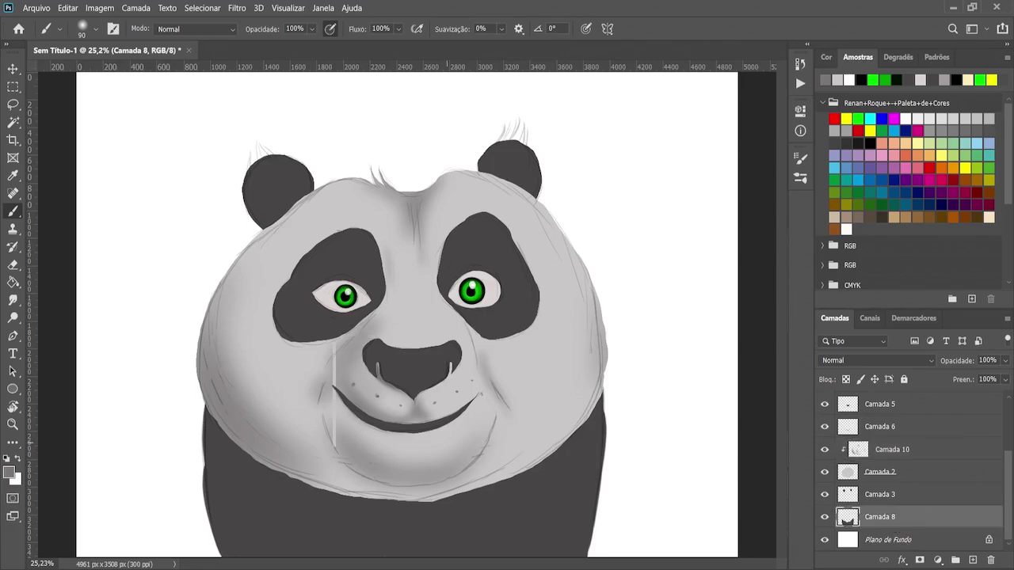
left_click(398, 513, "alt")
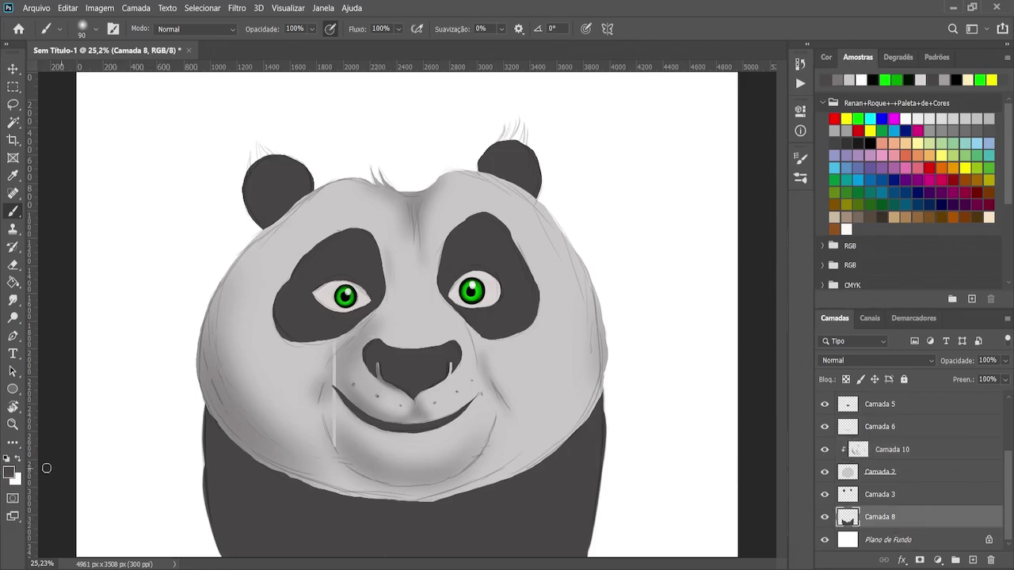
key("i")
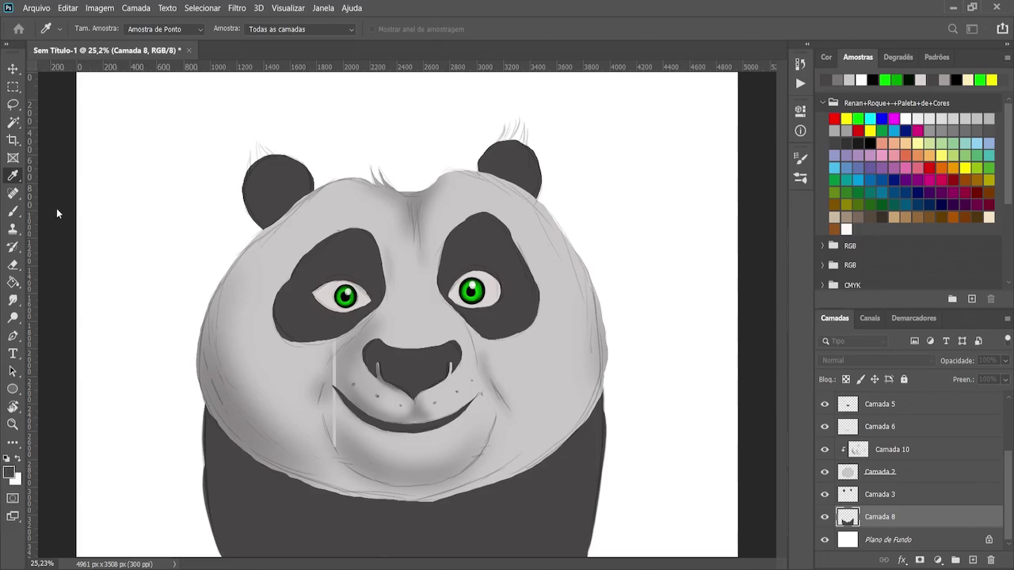
key("b")
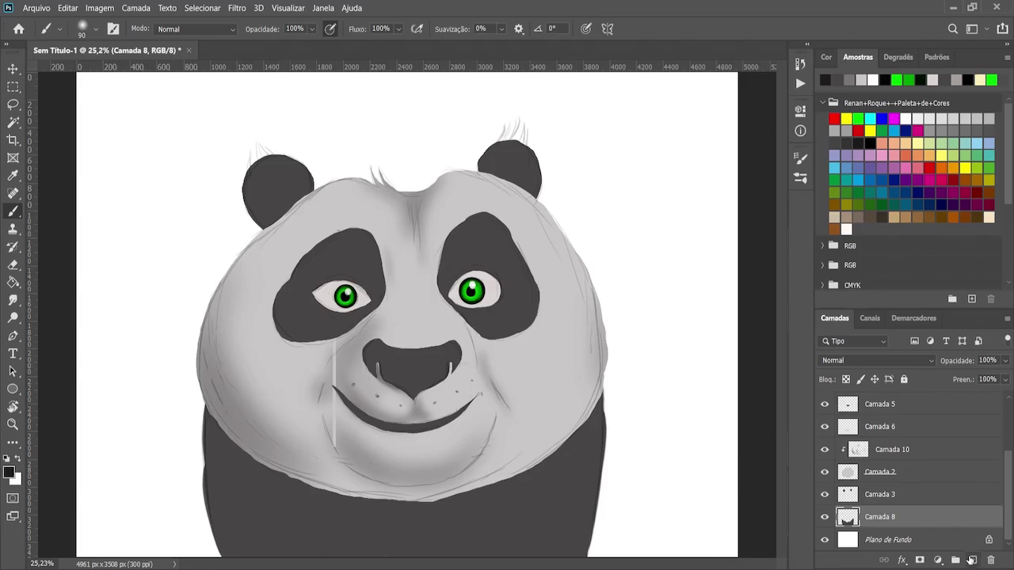
left_click(973, 560)
left_click(887, 523, "alt")
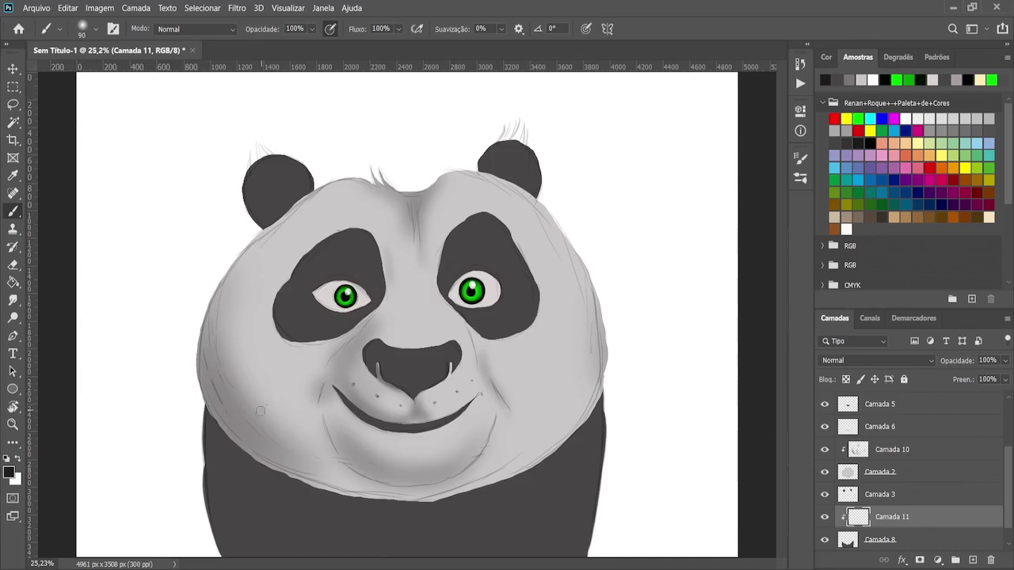
key("bracketright")
key("bracketright")
key("bracketright")
key("bracketright")
key("bracketright")
key("bracketright")
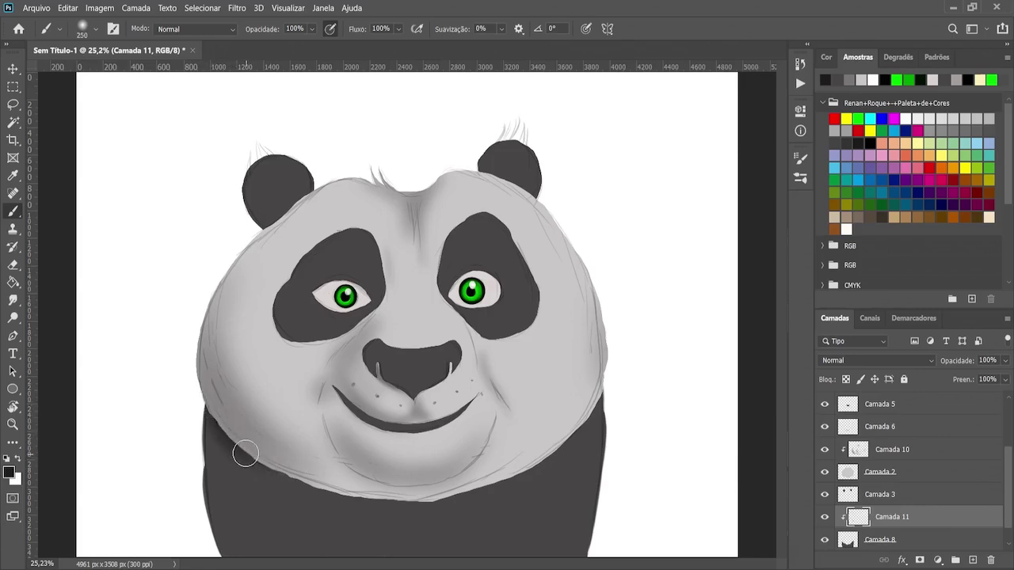
mouse_move(246, 453)
left_mouse_down()
mouse_move(315, 461)
mouse_move(333, 484)
mouse_move(387, 482)
left_mouse_up()
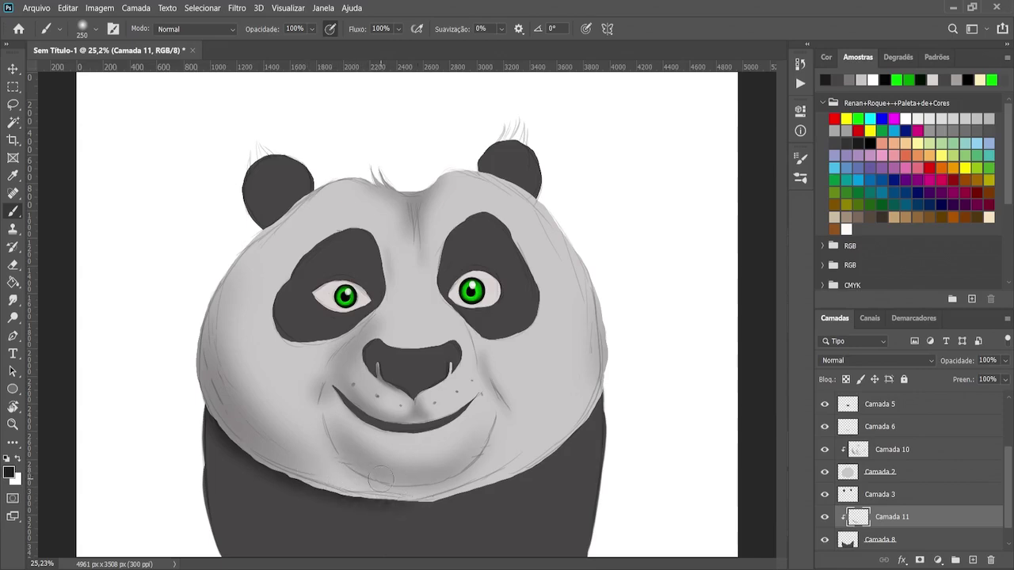
left_click_drag(356, 495, 435, 507)
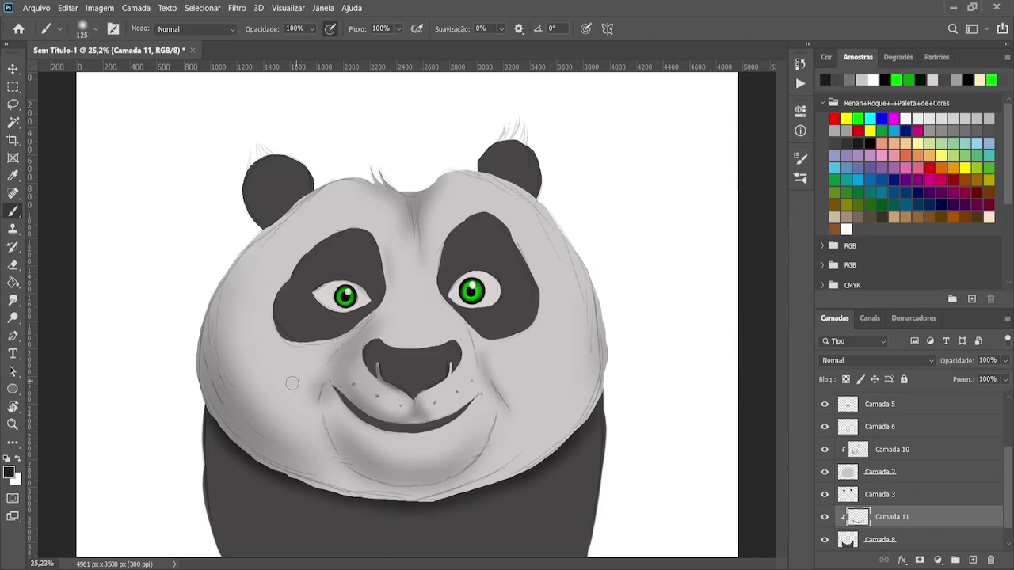
Switch to the stroke-shaped fur brush tip at size 145
key("bracketleft")
key("bracketleft")
key("bracketleft")
key("period")
key("bracketright")
scroll(1006, 515, "down", 1)
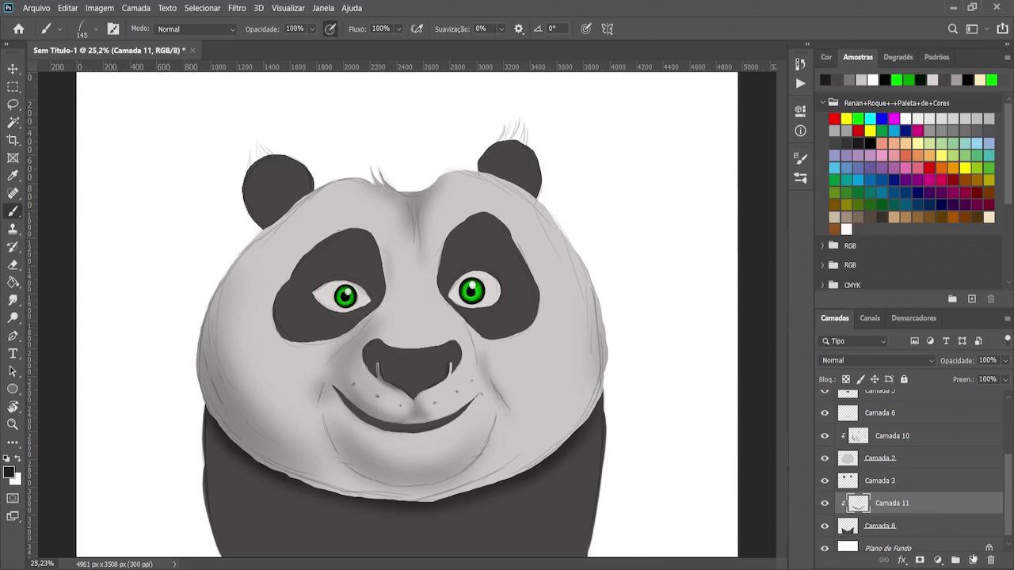
Add a new layer and try light and dark fur strokes on the body, undoing them
left_click(973, 560)
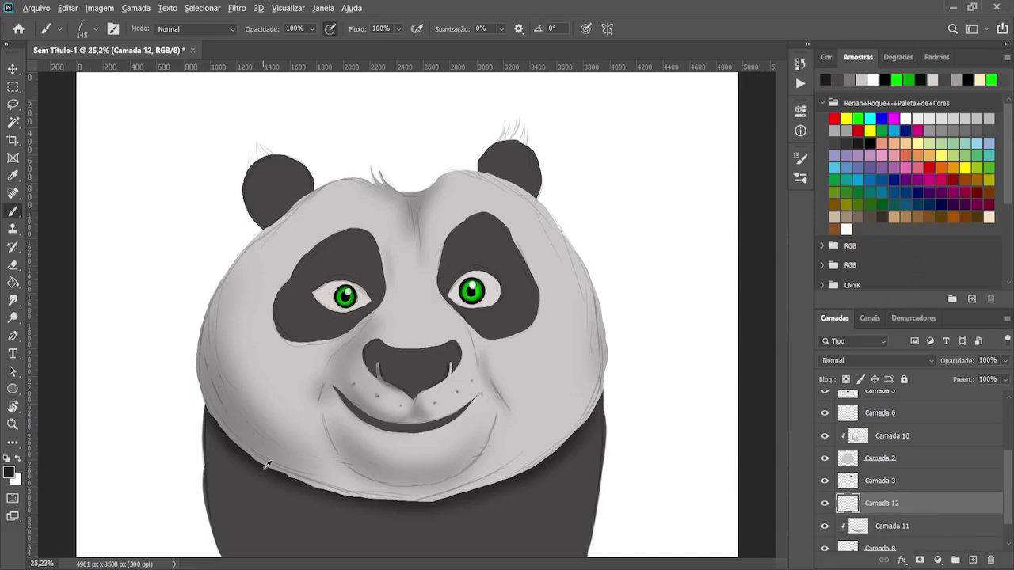
left_click_drag(255, 475, 317, 525)
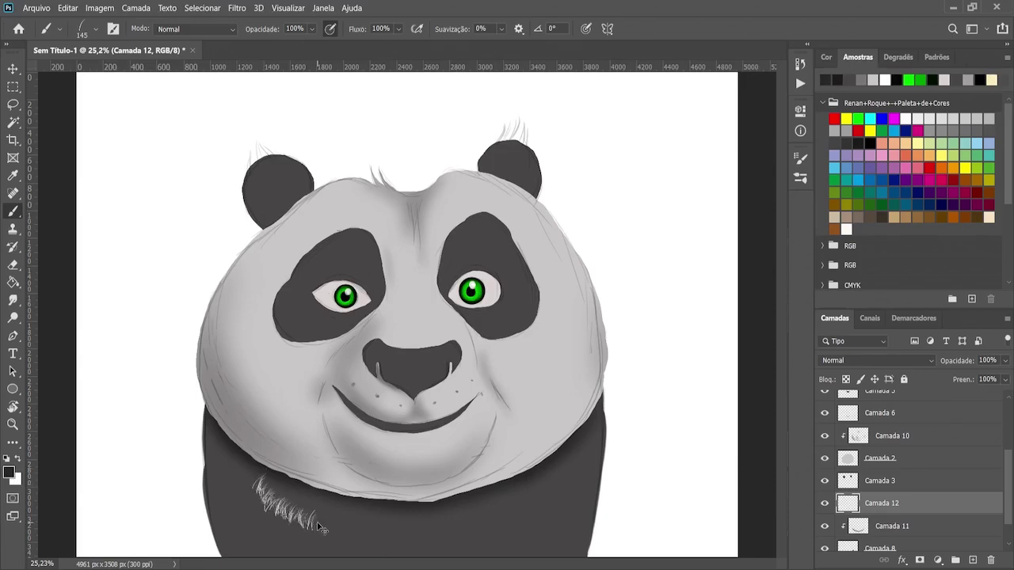
key("ctrl+z")
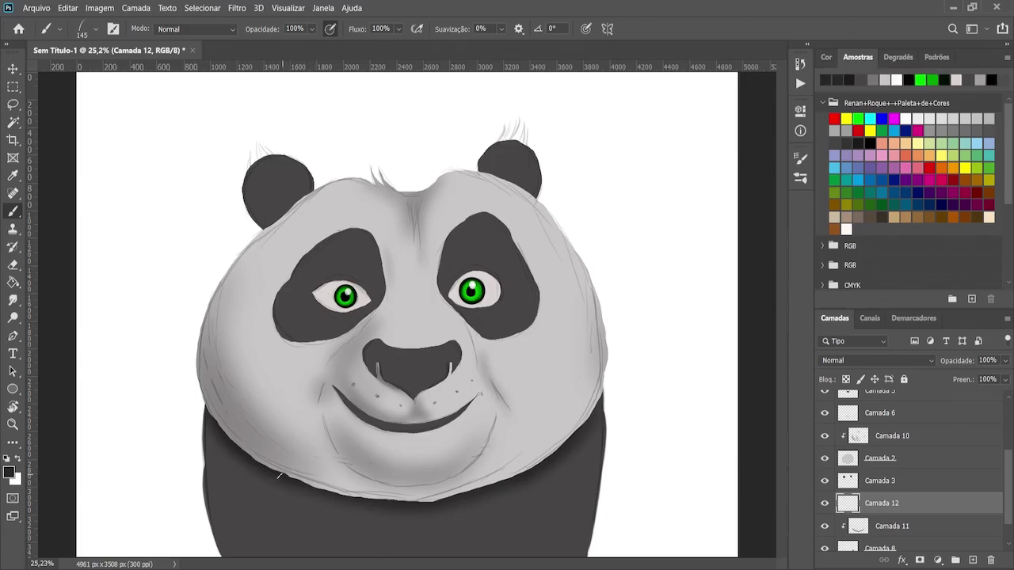
key("ctrl+shift+z")
key("ctrl+z")
key("i")
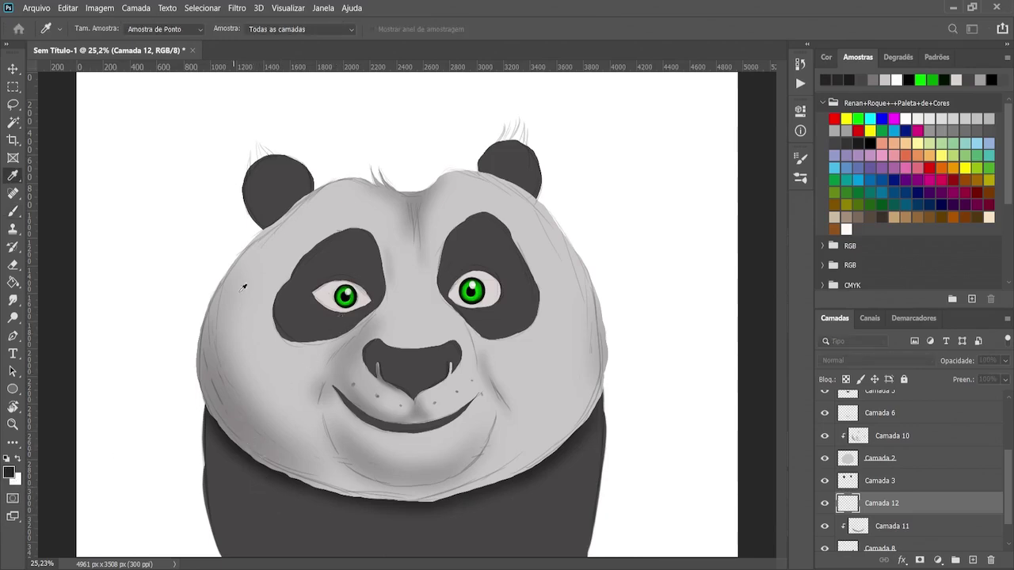
key("b")
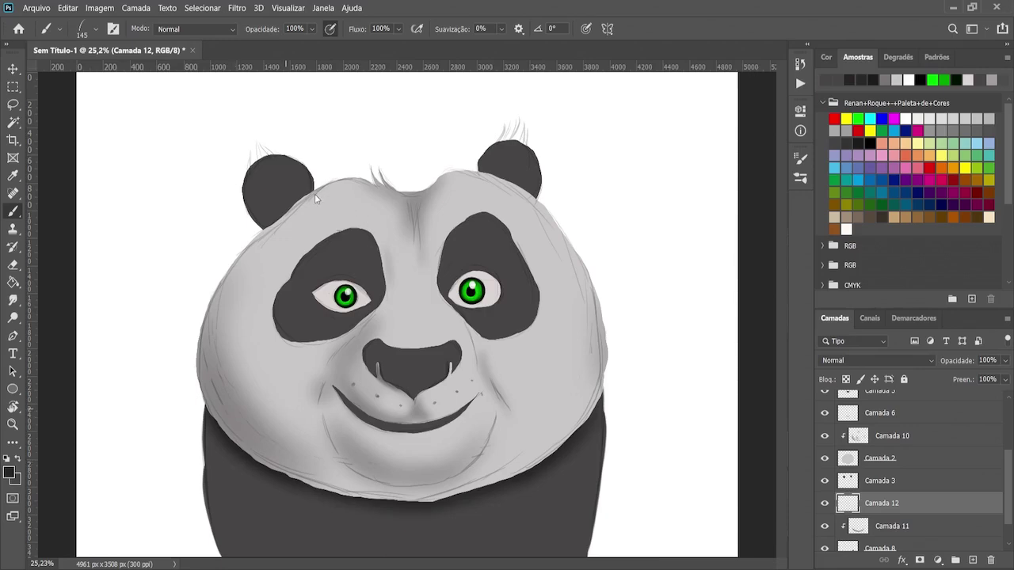
left_click_drag(230, 482, 264, 492)
key("ctrl+z")
Paint fur strokes across the lower-left body, below the chin and the lower right body
key("ctrl+z")
left_click_drag(226, 457, 238, 489)
left_click_drag(360, 509, 310, 529)
mouse_move(248, 530)
left_mouse_down()
mouse_move(239, 526)
mouse_move(231, 547)
mouse_move(294, 523)
mouse_move(302, 503)
mouse_move(400, 532)
left_mouse_up()
mouse_move(313, 521)
left_mouse_down()
mouse_move(387, 553)
mouse_move(435, 551)
left_mouse_up()
key("ctrl+z")
key("ctrl+z")
key("period")
left_click_drag(214, 523, 204, 541)
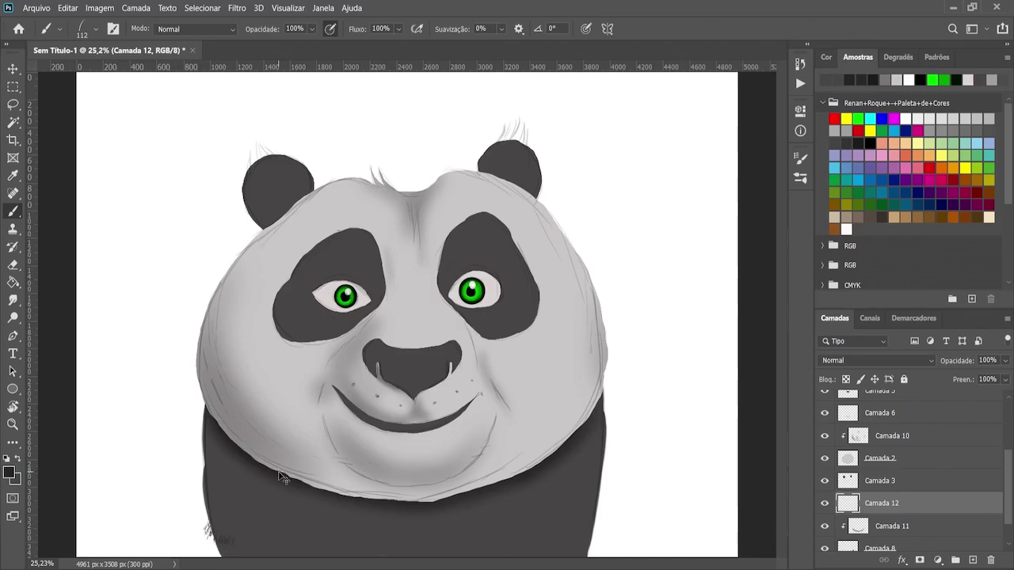
key("ctrl+z")
Add small 180° fur marks on the lower body and clip Camada 12 below Camada 11
key("period")
left_click_drag(250, 494, 260, 503)
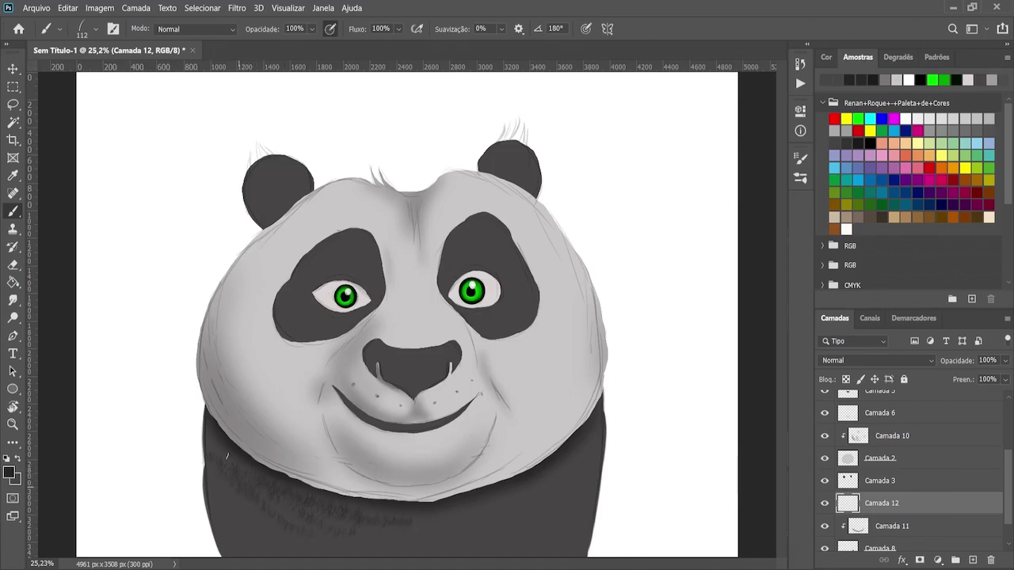
left_click_drag(219, 500, 212, 480)
left_click_drag(279, 545, 272, 527)
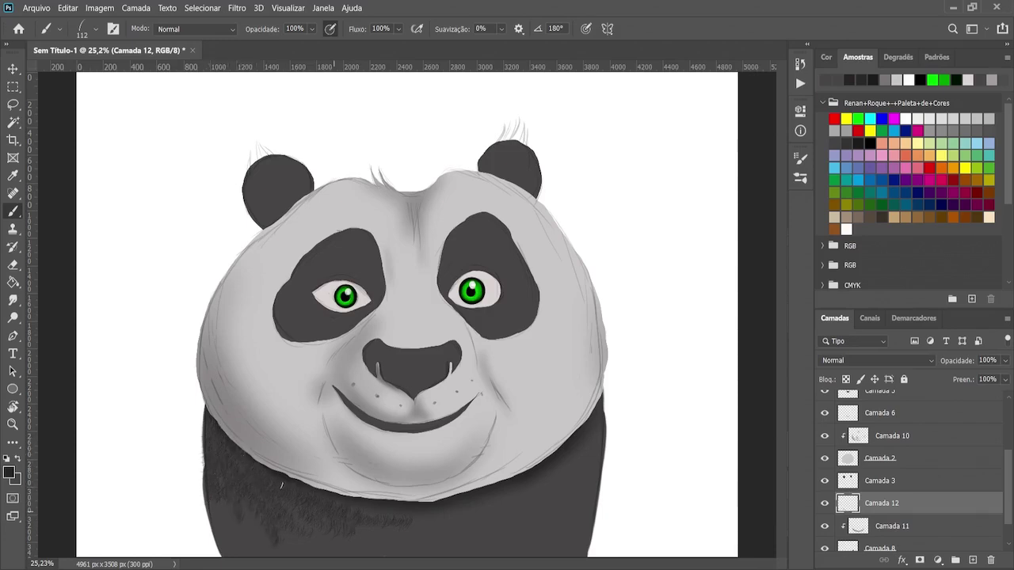
left_click_drag(395, 536, 404, 526)
left_click_drag(899, 506, 902, 538)
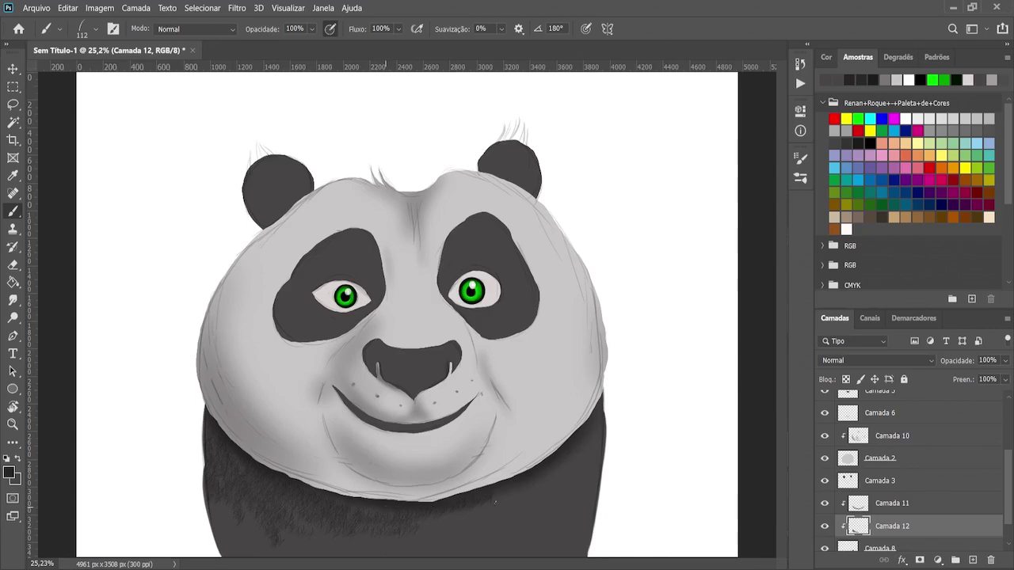
Paint more fur over the lower dark body with a size-250 brush
key("bracketright")
key("bracketright")
key("bracketright")
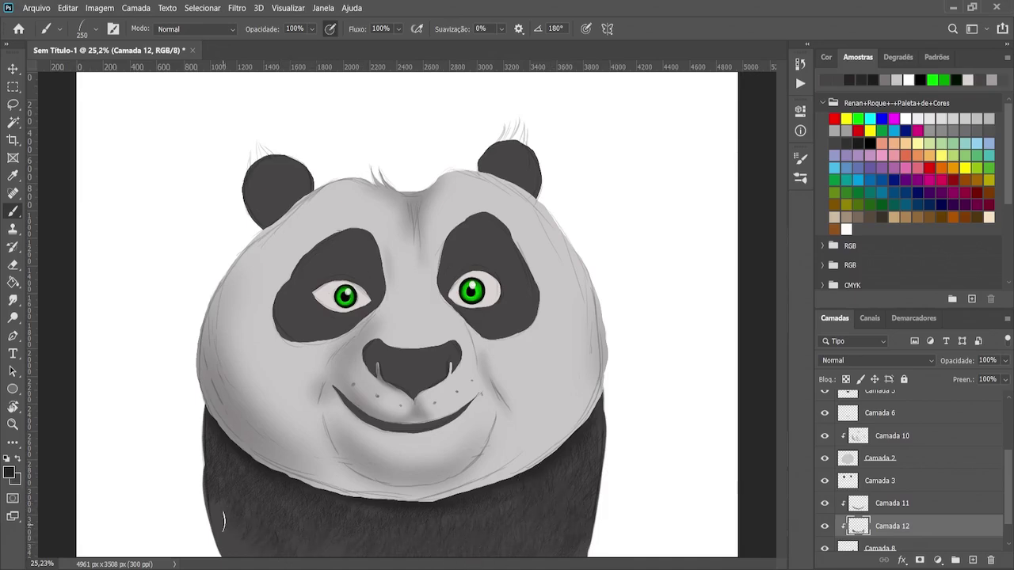
left_click_drag(228, 536, 222, 560)
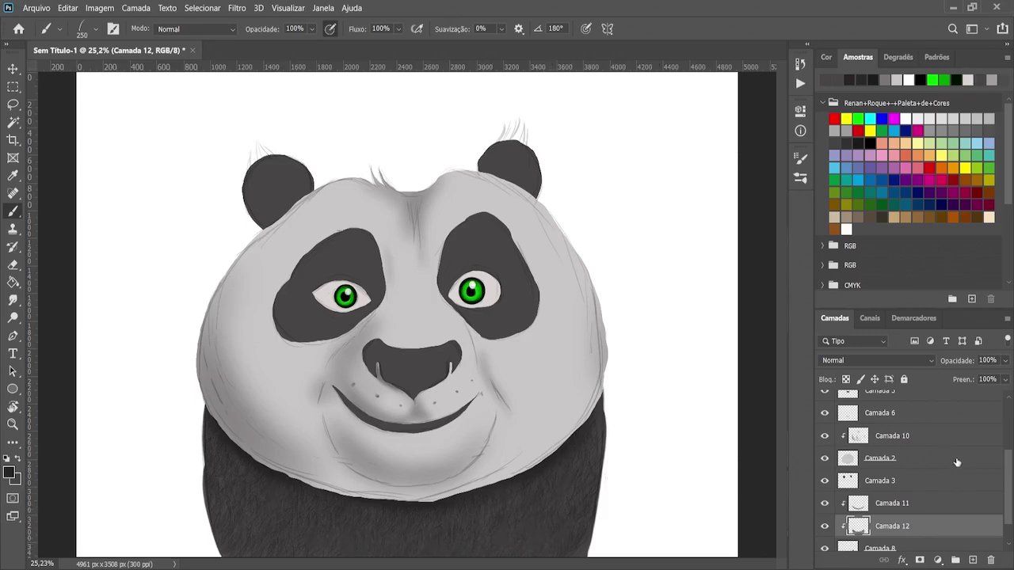
scroll(1011, 416, "up", 3)
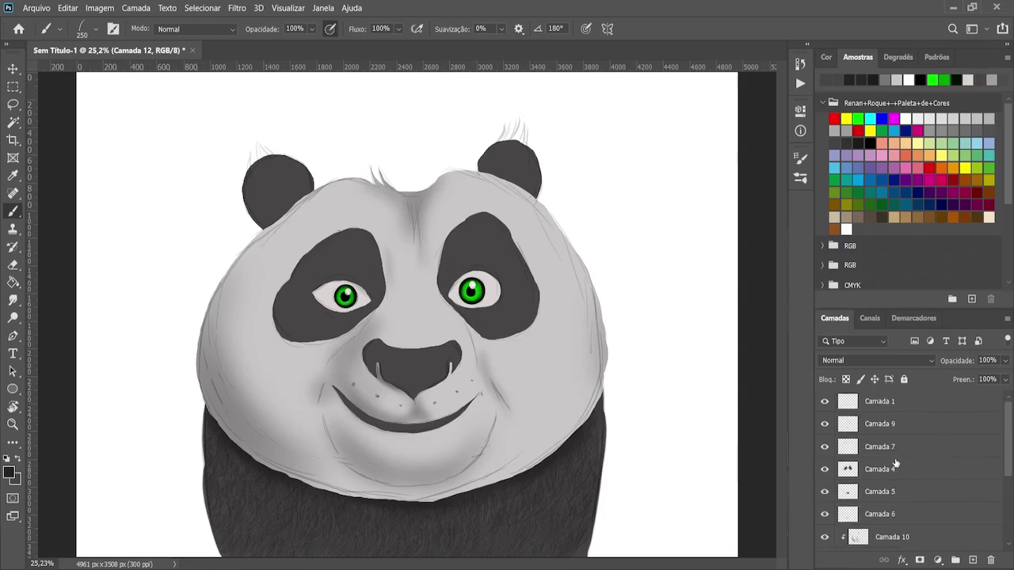
Clip new layer Camada 13 to eye-patch layer Camada 4 and brush fur onto the patches at size 175
left_click(892, 472)
left_click(973, 560)
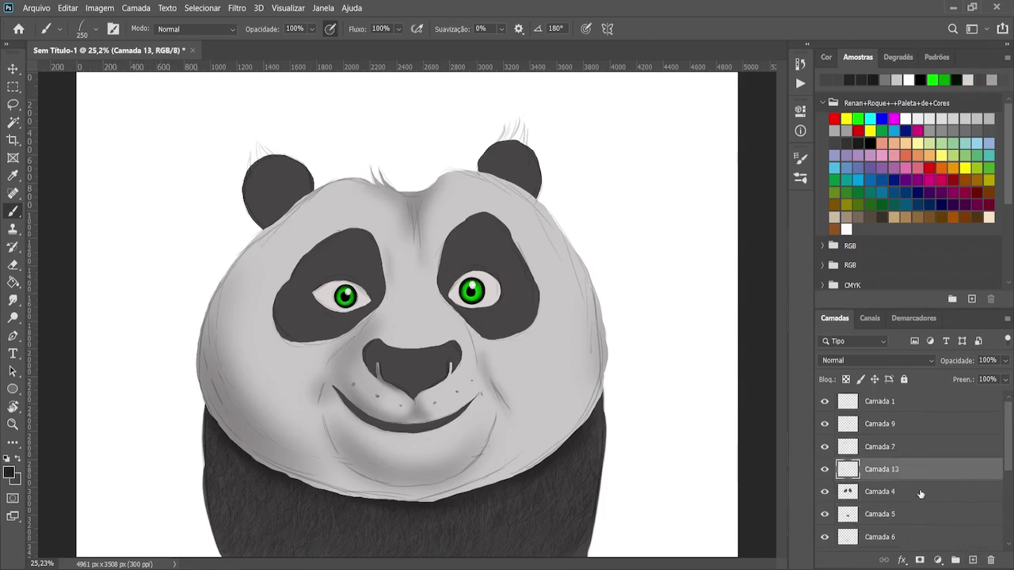
left_click(899, 479, "alt")
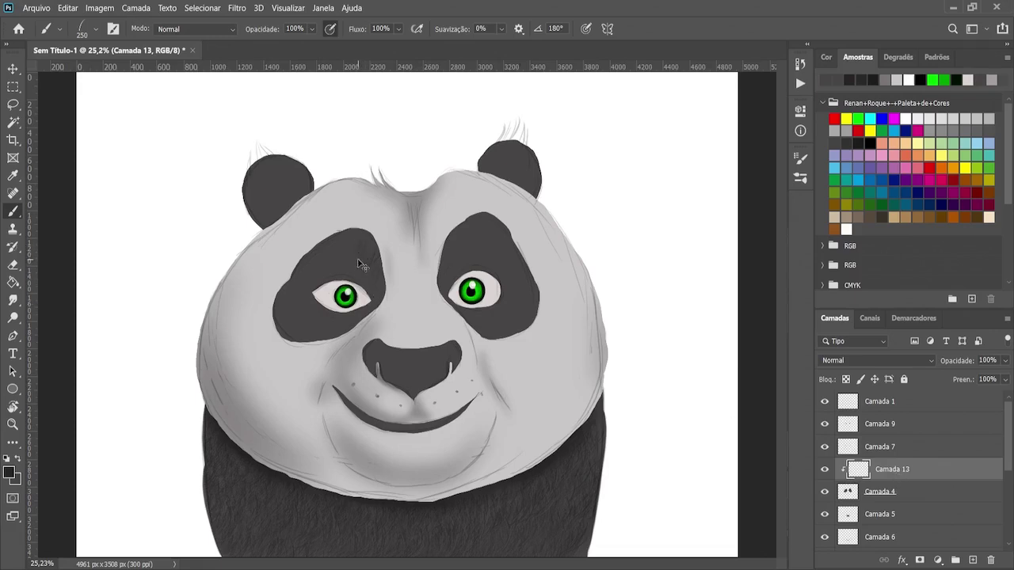
key("bracketleft")
key("bracketleft")
key("bracketleft")
key("bracketleft")
key("bracketleft")
key("bracketleft")
key("bracketright")
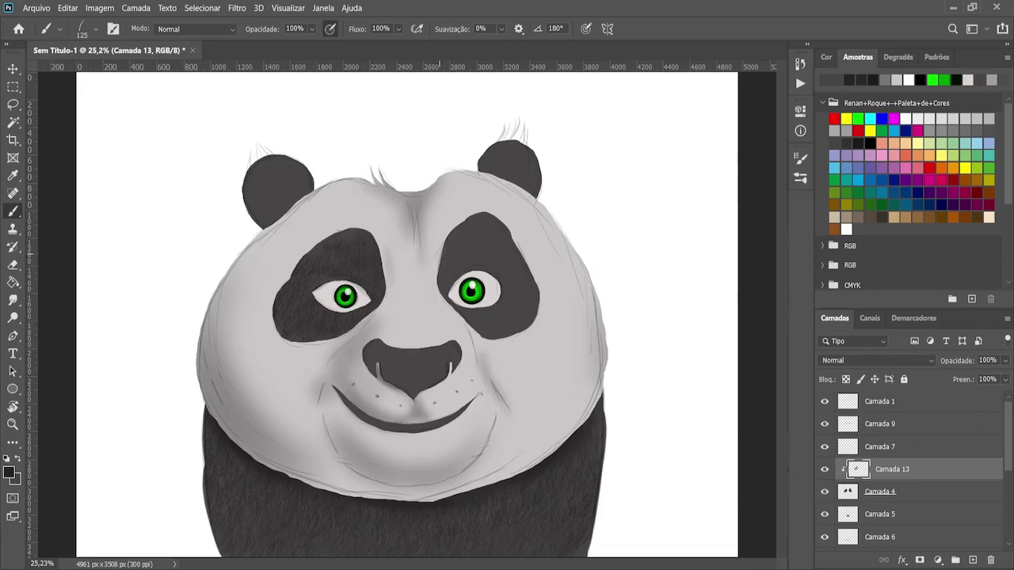
key("bracketright")
key("bracketright")
left_click_drag(478, 215, 473, 232)
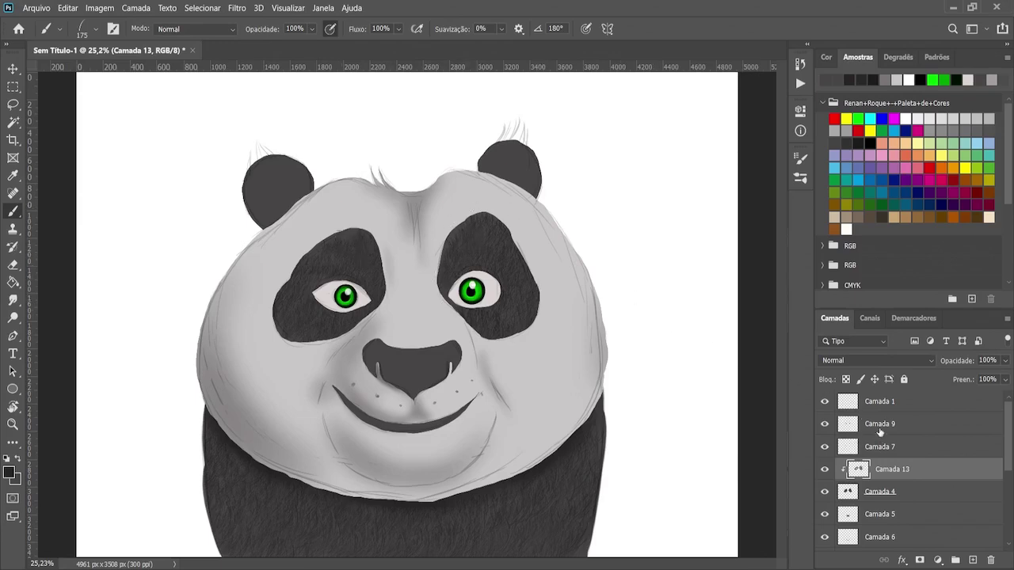
Create Camada 14, move it above the ear layer and clip it there
left_click(878, 425)
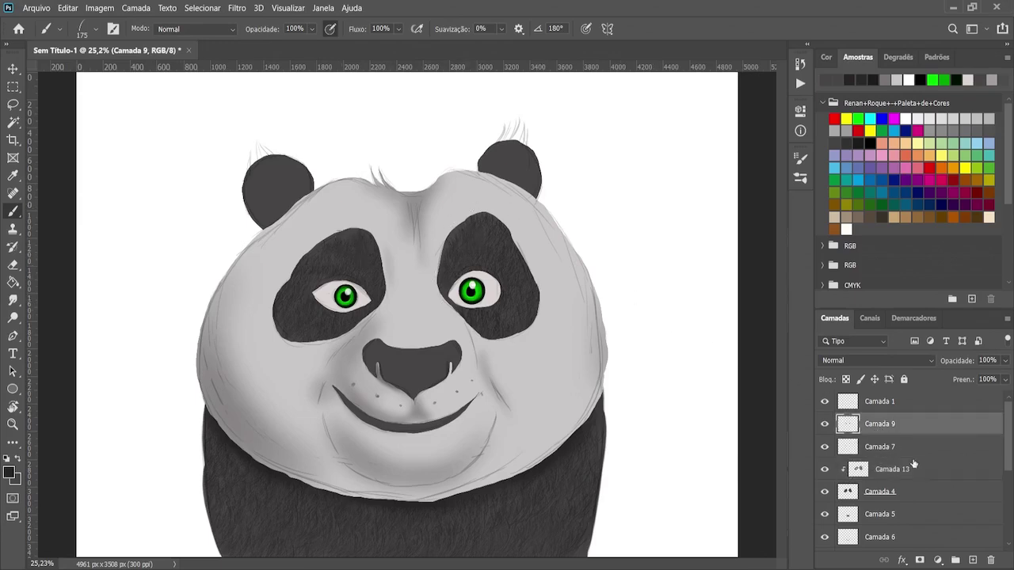
left_click(973, 560)
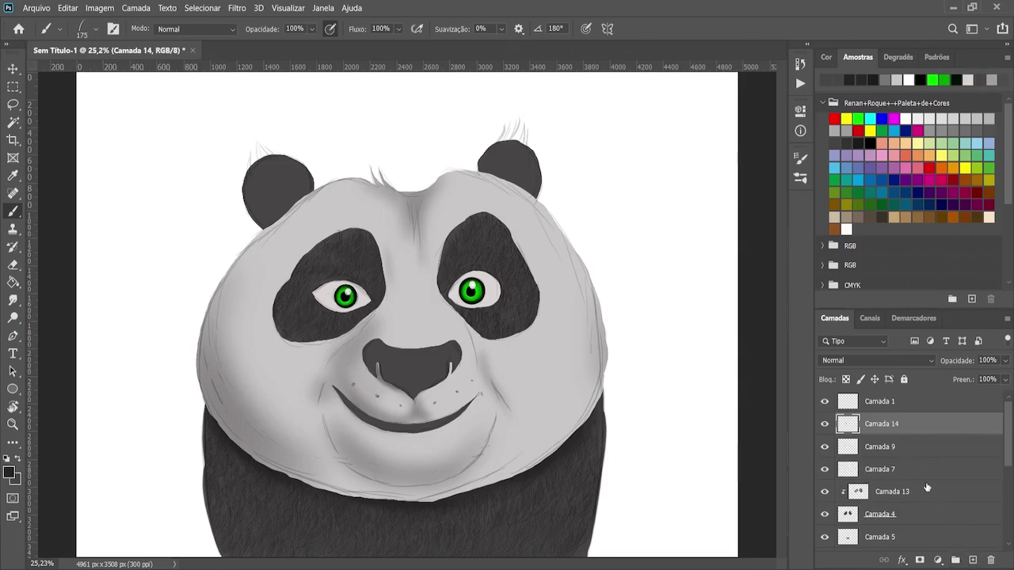
key("ctrl+alt+g")
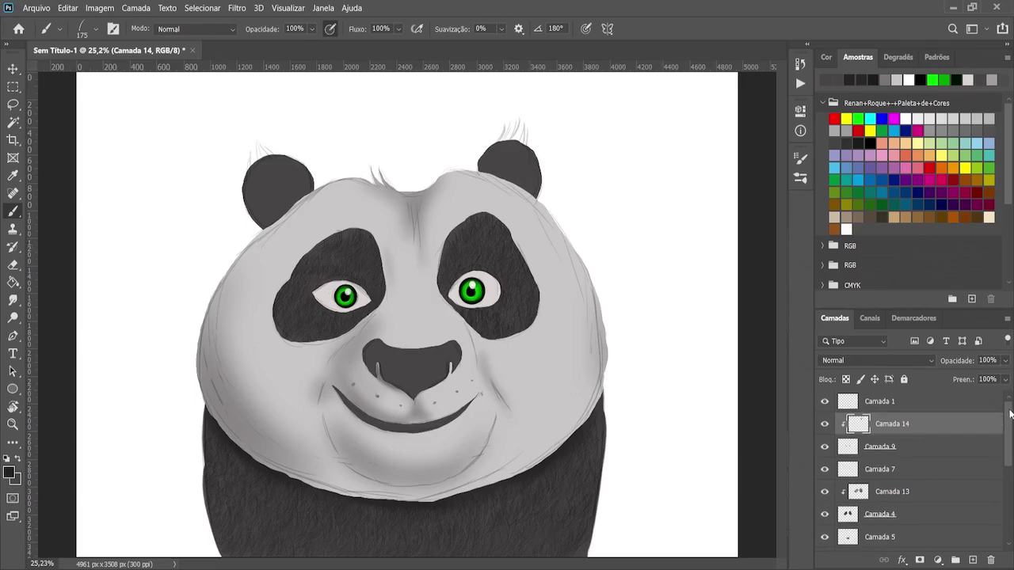
mouse_move(1008, 418)
left_mouse_down()
mouse_move(1006, 505)
mouse_move(1006, 422)
left_mouse_up()
mouse_move(928, 426)
left_mouse_down()
mouse_move(919, 564)
mouse_move(907, 358)
mouse_move(929, 408)
left_mouse_up()
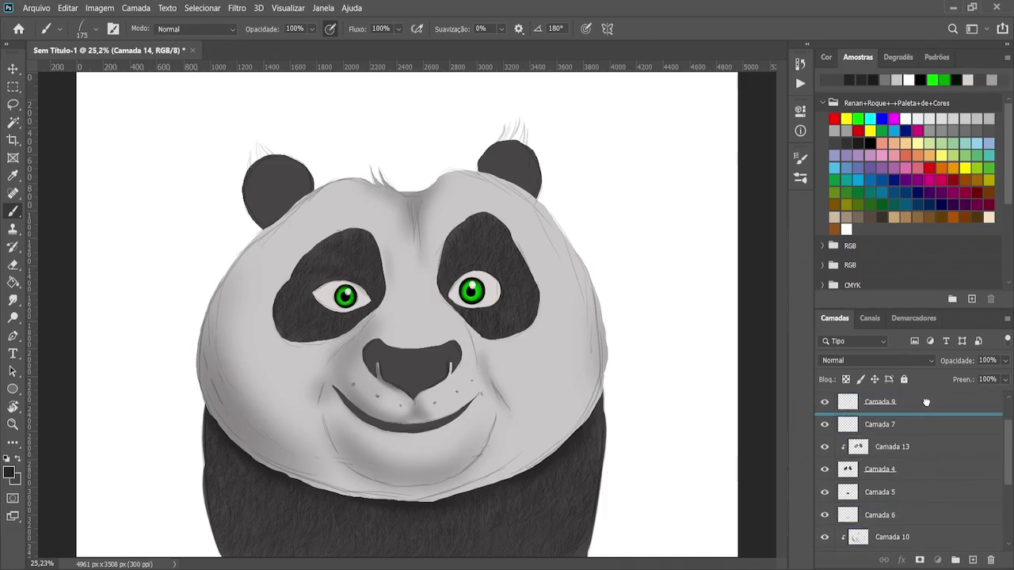
left_click_drag(919, 547, 917, 513)
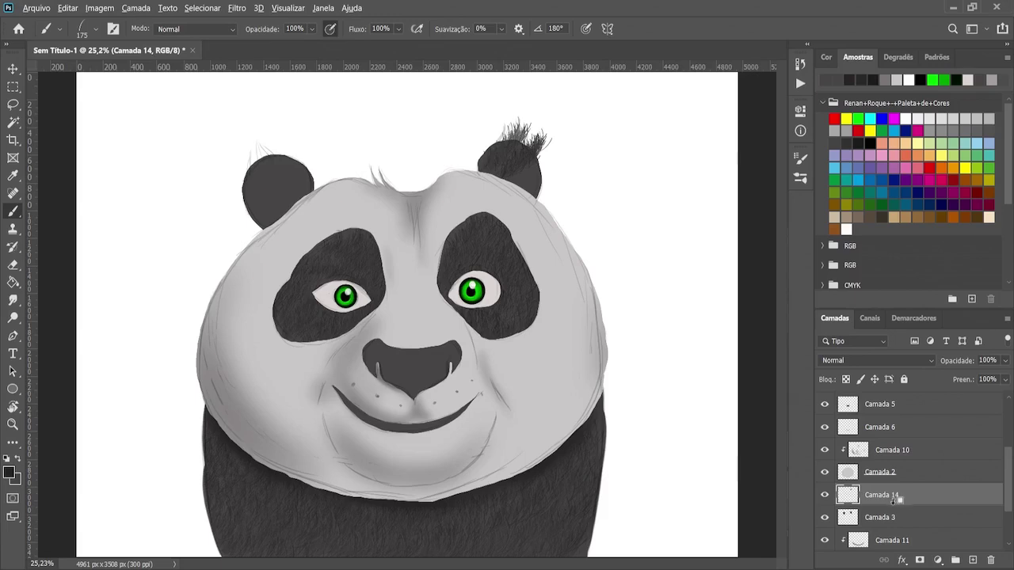
key("ctrl+alt+g")
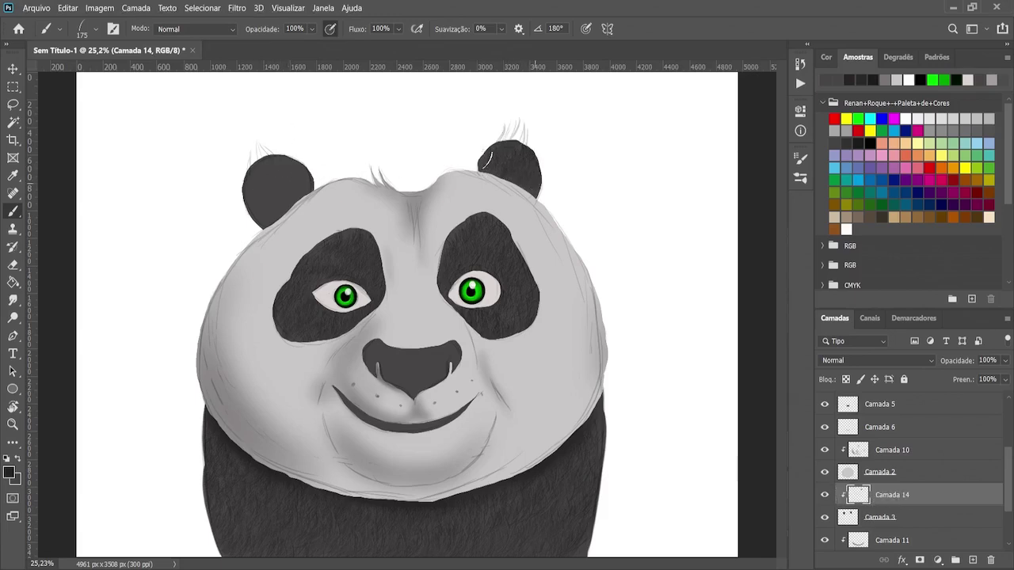
Brush dark fur onto the panda's right and left ears
left_click_drag(512, 164, 518, 148)
left_click_drag(278, 167, 309, 198)
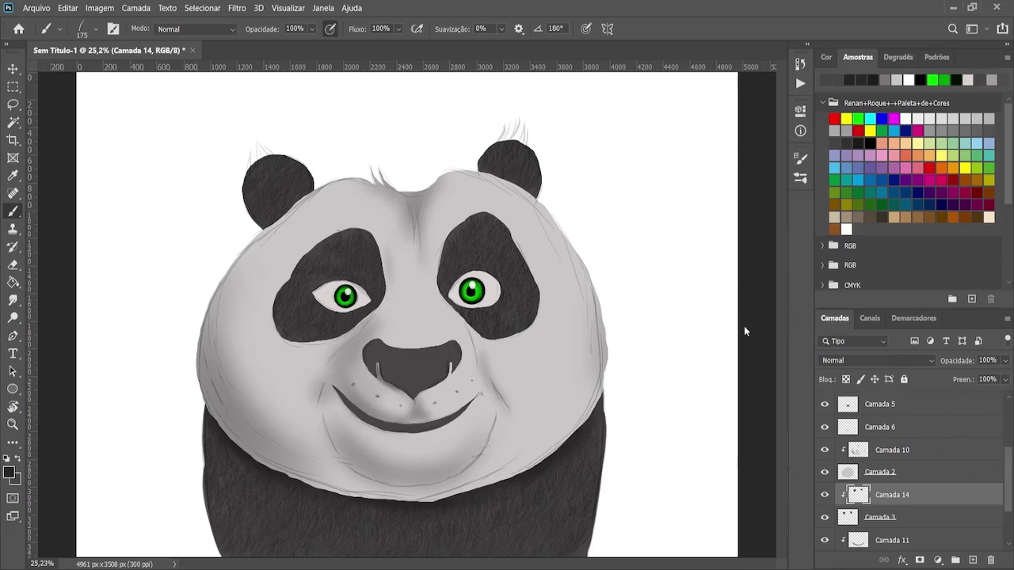
scroll(1006, 483, "up", 1)
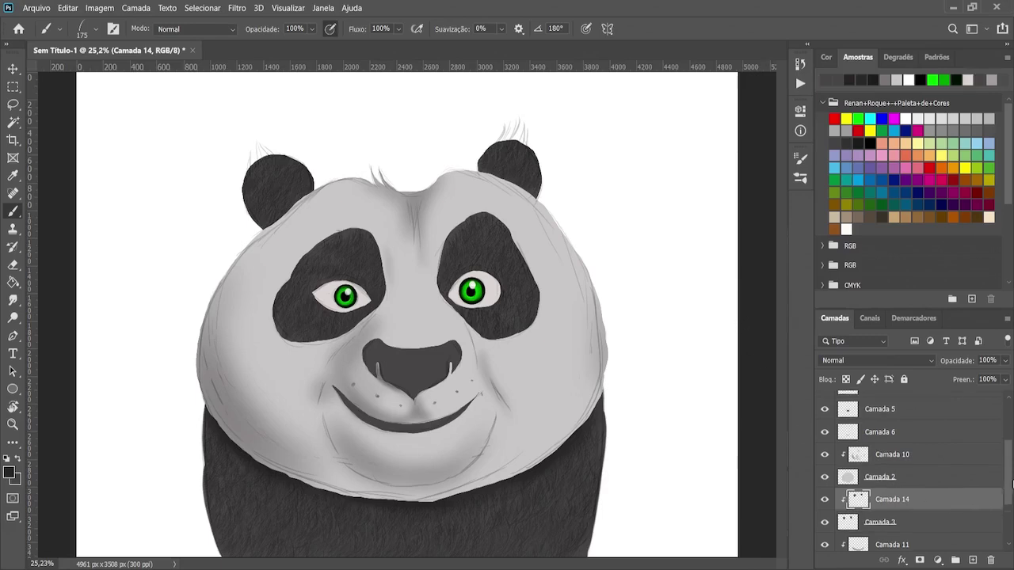
scroll(1012, 484, "up", 2)
key("alt+bracketright")
key("alt+bracketright")
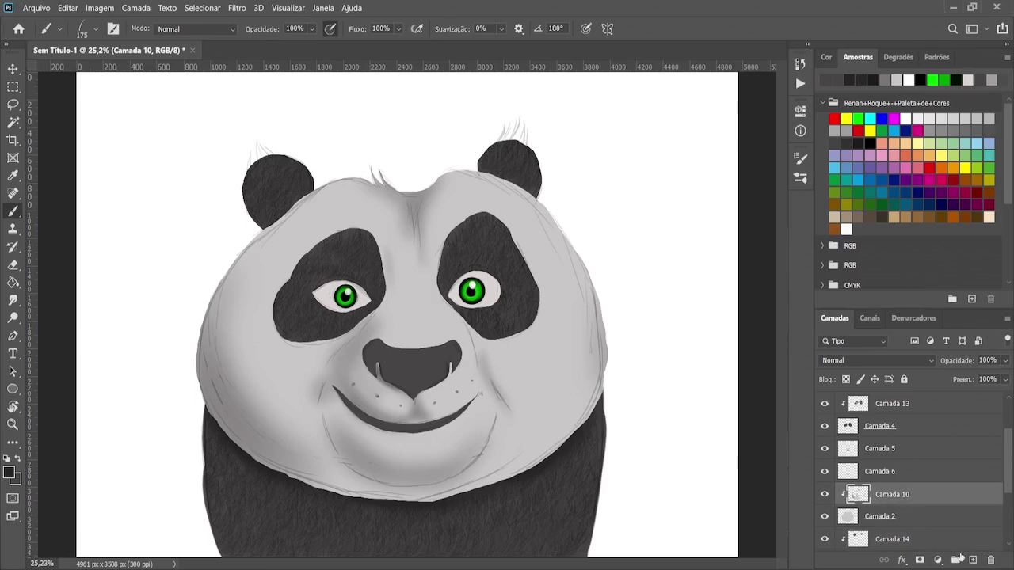
left_click(913, 523)
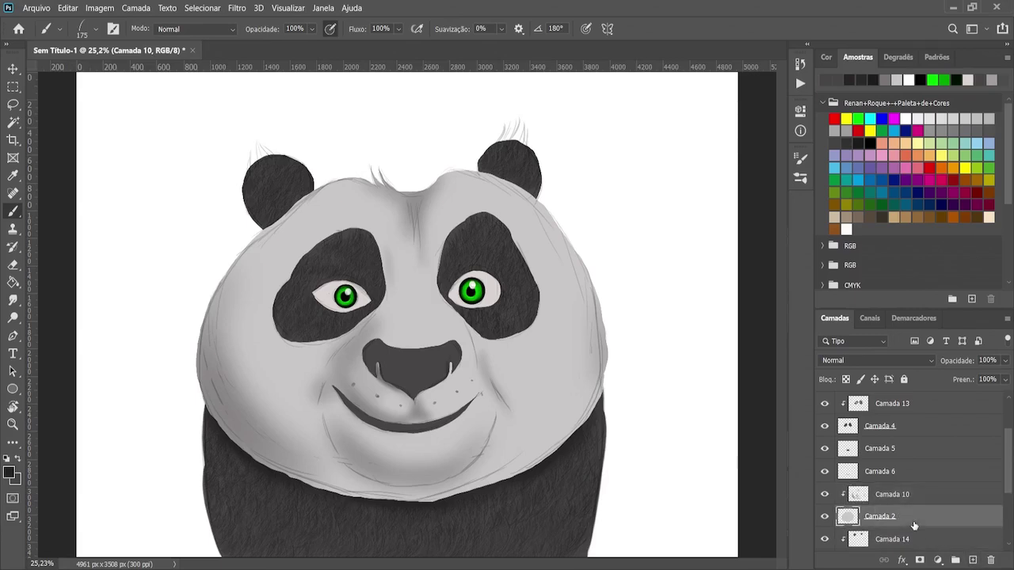
On a new face-clipped layer, paint grey fur along the left cheek edge and chin
left_click(973, 561)
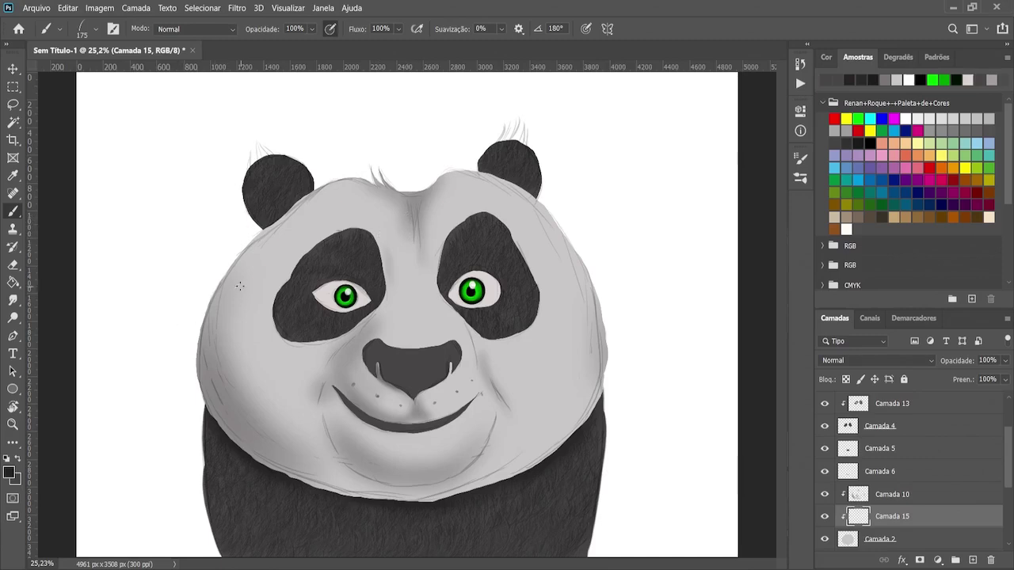
left_click_drag(226, 326, 236, 273)
left_click_drag(231, 349, 239, 273)
mouse_move(221, 359)
left_mouse_down()
mouse_move(232, 278)
mouse_move(227, 292)
left_mouse_up()
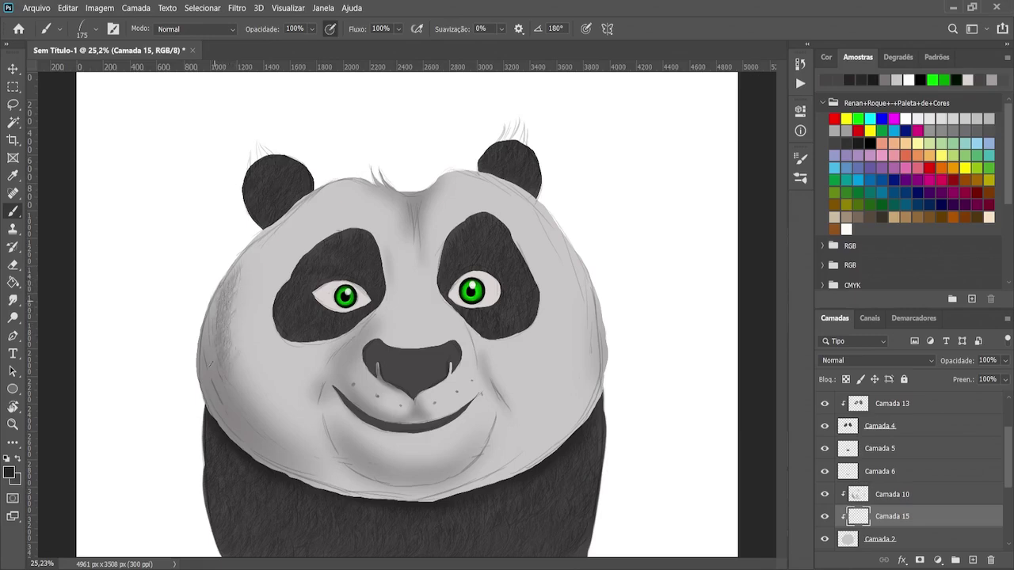
mouse_move(237, 387)
left_mouse_down()
mouse_move(236, 344)
mouse_move(215, 314)
left_mouse_up()
key("bracketright")
key("bracketright")
key("bracketright")
mouse_move(232, 355)
left_mouse_down()
mouse_move(261, 412)
mouse_move(242, 348)
left_mouse_up()
left_click_drag(270, 434, 343, 485)
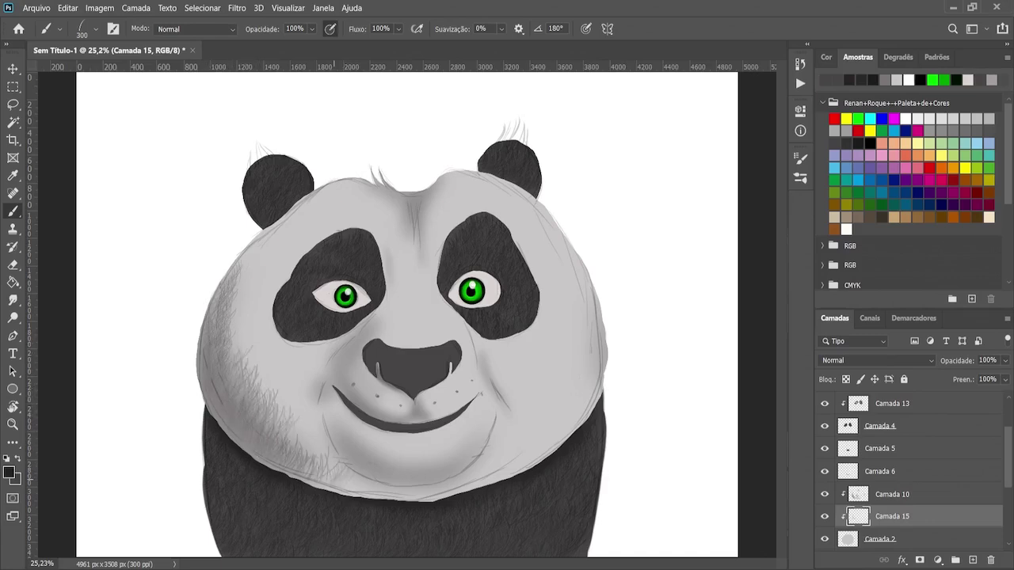
mouse_move(304, 448)
left_mouse_down()
mouse_move(356, 491)
mouse_move(341, 480)
mouse_move(378, 451)
mouse_move(429, 469)
mouse_move(449, 434)
left_mouse_up()
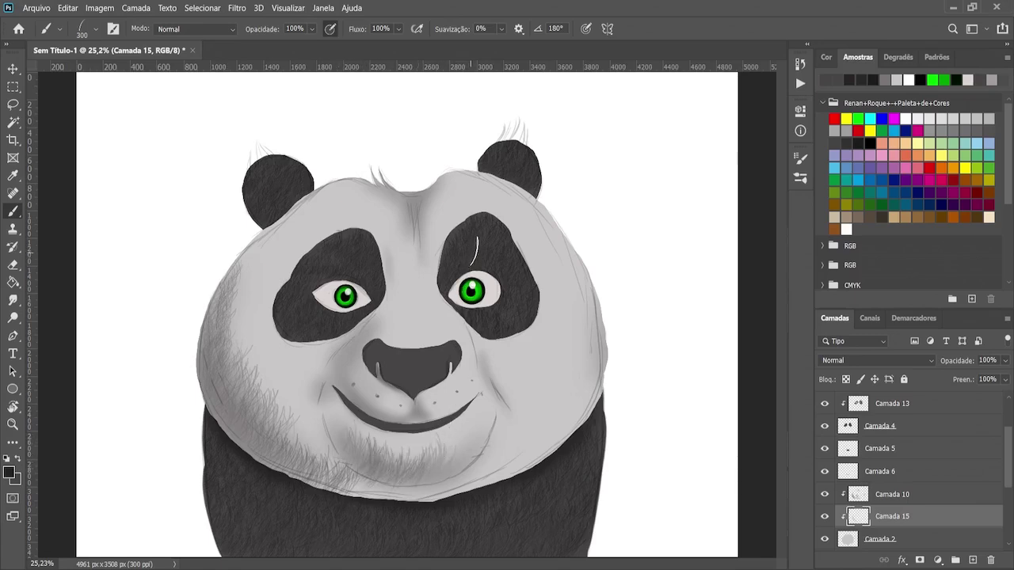
Undo the fur strokes on the right cheek, chin and left cheek
left_click_drag(484, 342, 496, 376)
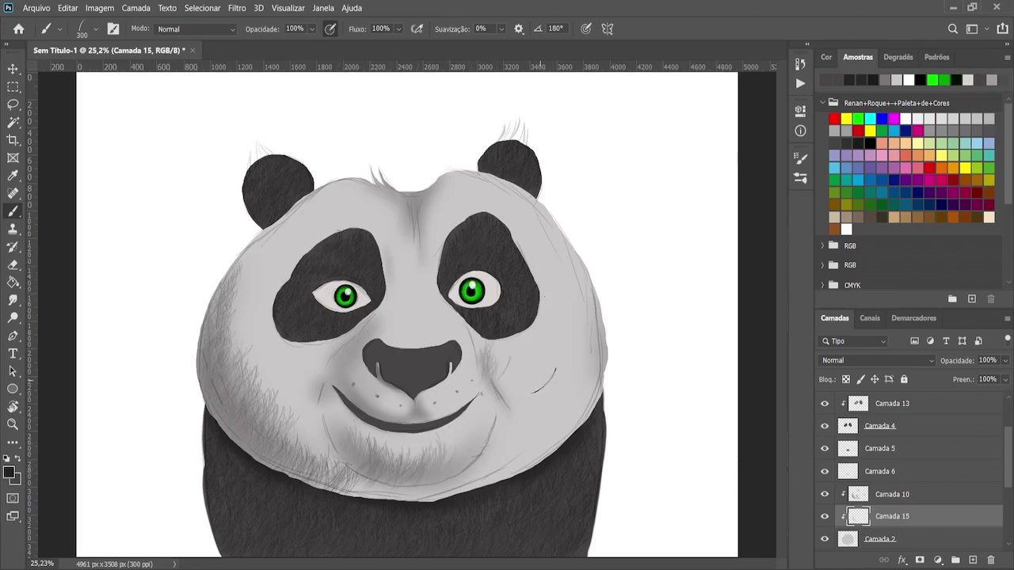
key("ctrl+z")
key("ctrl+z")
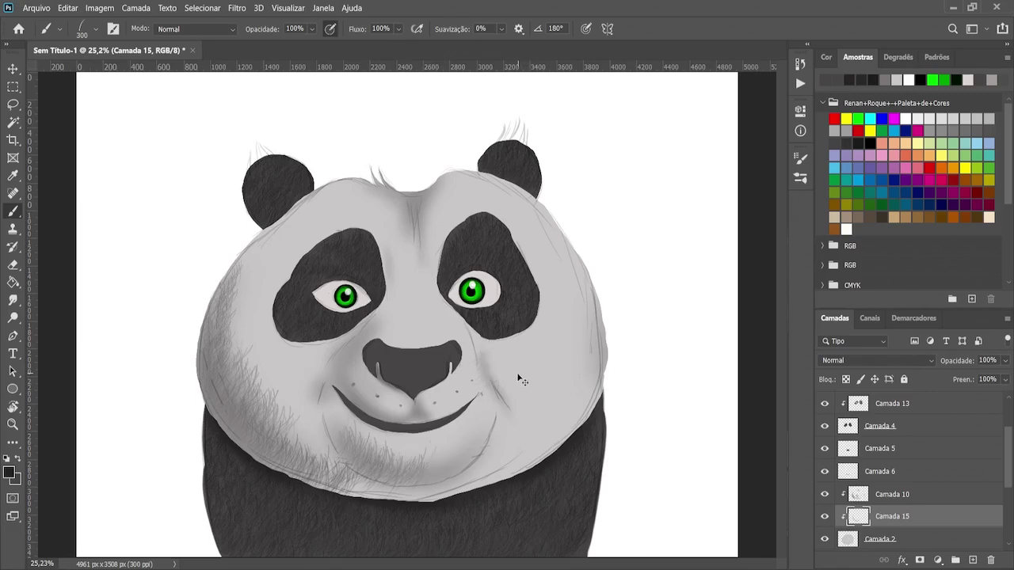
key("ctrl+z")
key("ctrl+z")
key("ctrl+z")
key("ctrl+z")
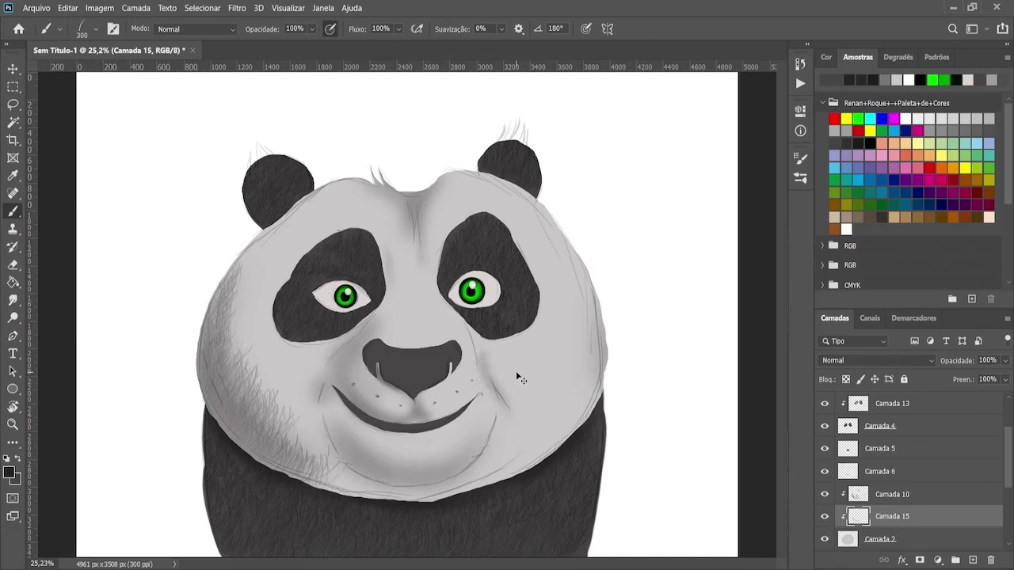
key("ctrl+z")
key("ctrl+z")
key("ctrl+z")
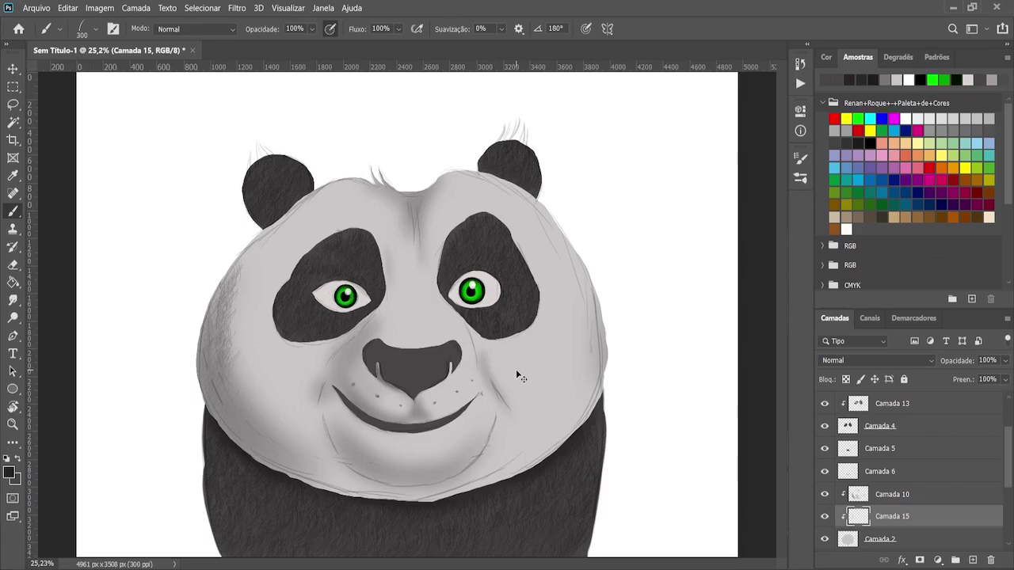
key("ctrl+z")
key("ctrl+z")
key("ctrl+z")
key("ctrl+z")
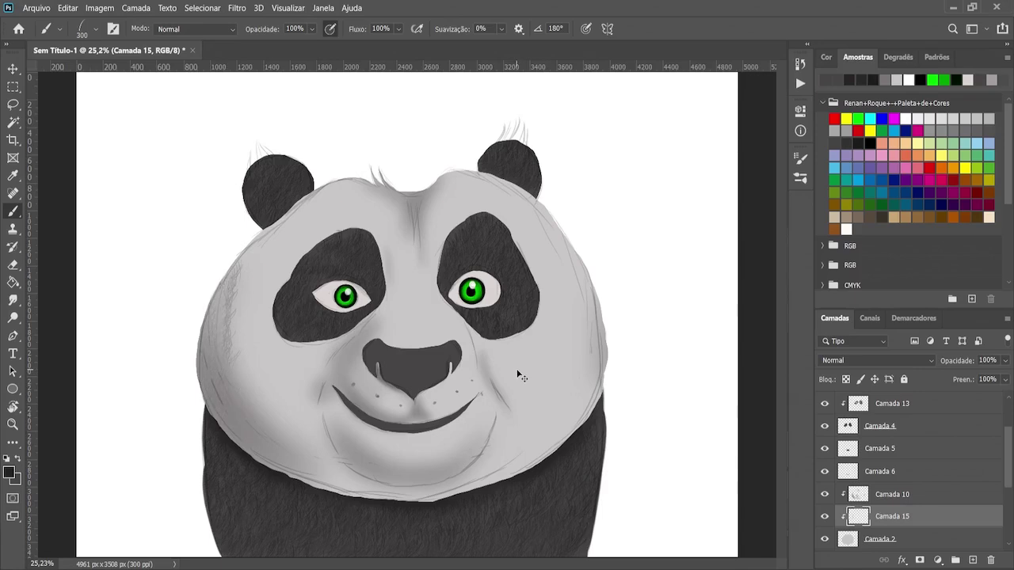
key("ctrl+z")
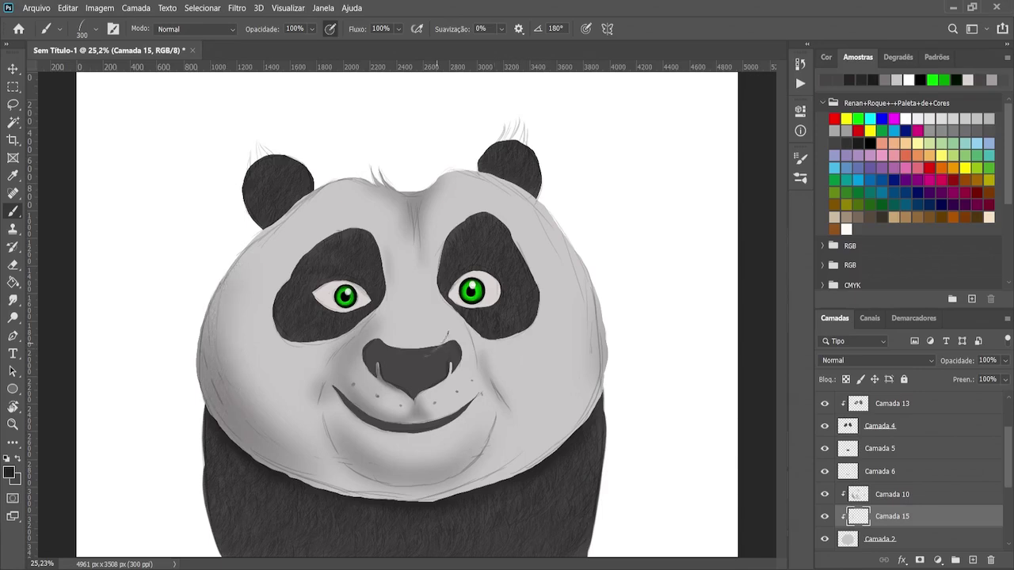
key("bracketright")
With a size-90 brush, darken the cheek edges, smile creases, chin, forehead and face-body seam
key("bracketleft")
key("bracketleft")
key("bracketleft")
left_click_drag(214, 294, 208, 342)
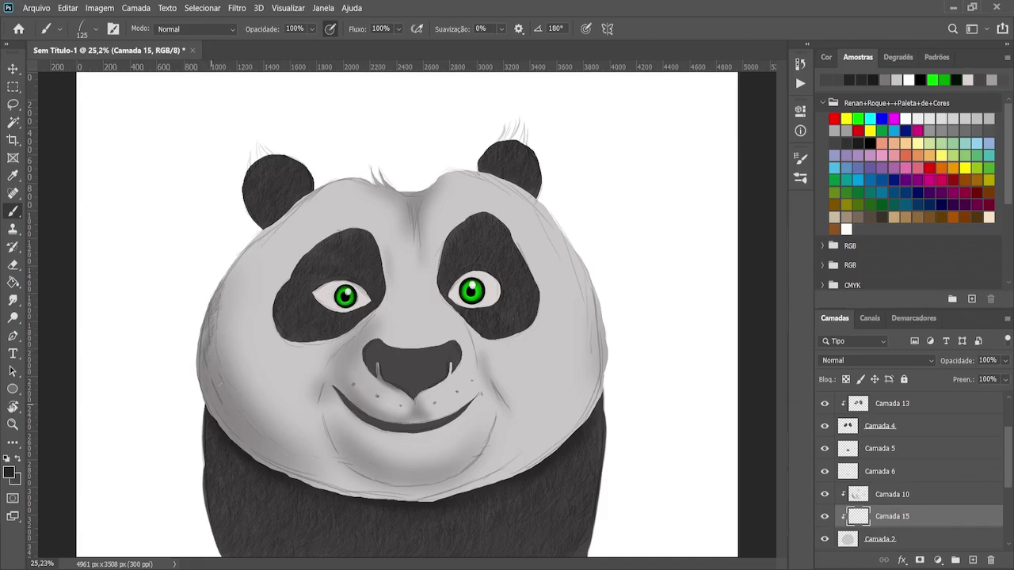
mouse_move(262, 445)
left_mouse_down()
mouse_move(279, 466)
mouse_move(345, 491)
left_mouse_up()
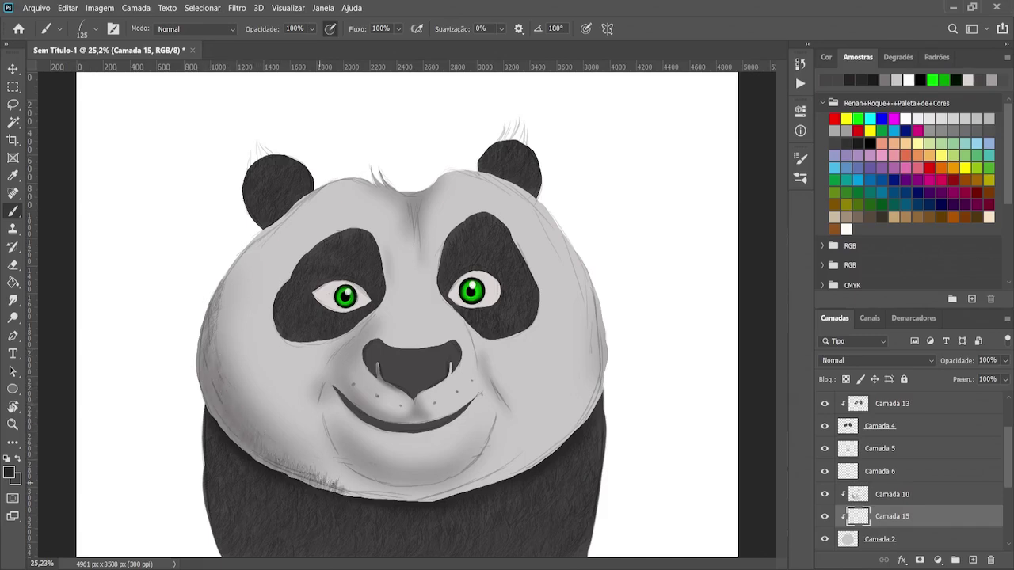
left_click_drag(315, 381, 331, 399)
mouse_move(331, 408)
left_mouse_down()
mouse_move(340, 446)
mouse_move(397, 456)
left_mouse_up()
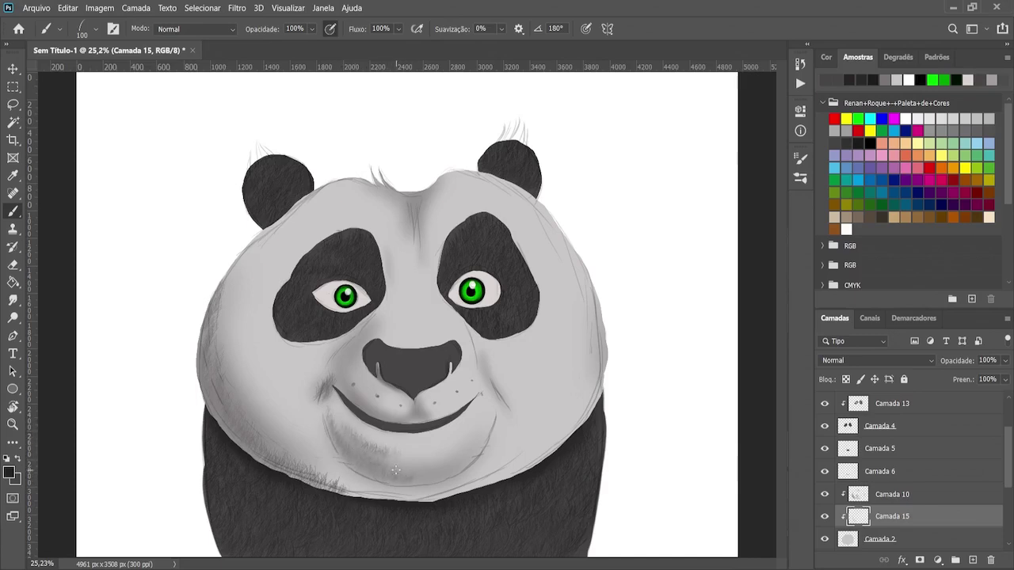
left_click_drag(453, 476, 419, 479)
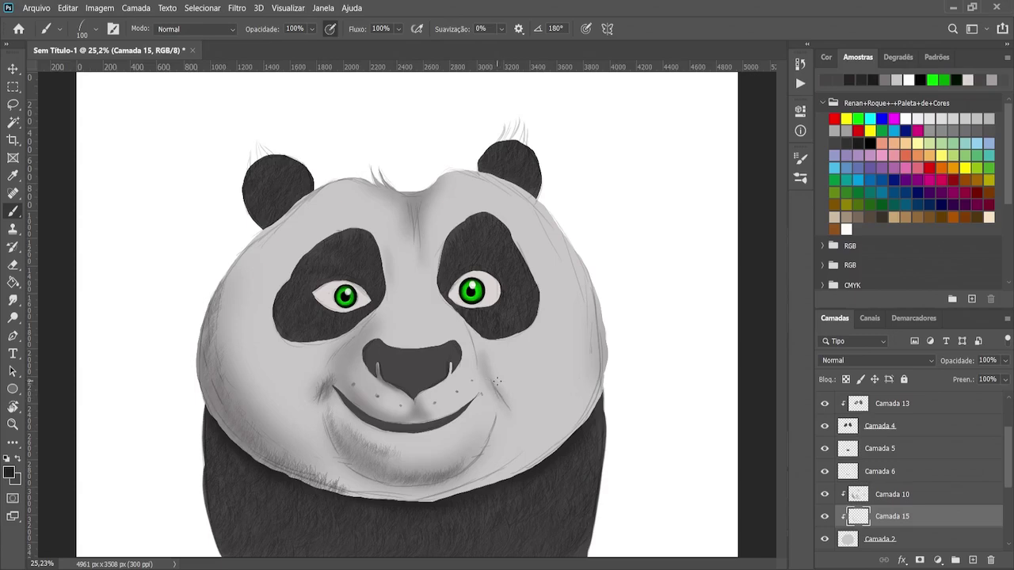
left_click_drag(511, 402, 508, 388)
left_click_drag(426, 215, 420, 206)
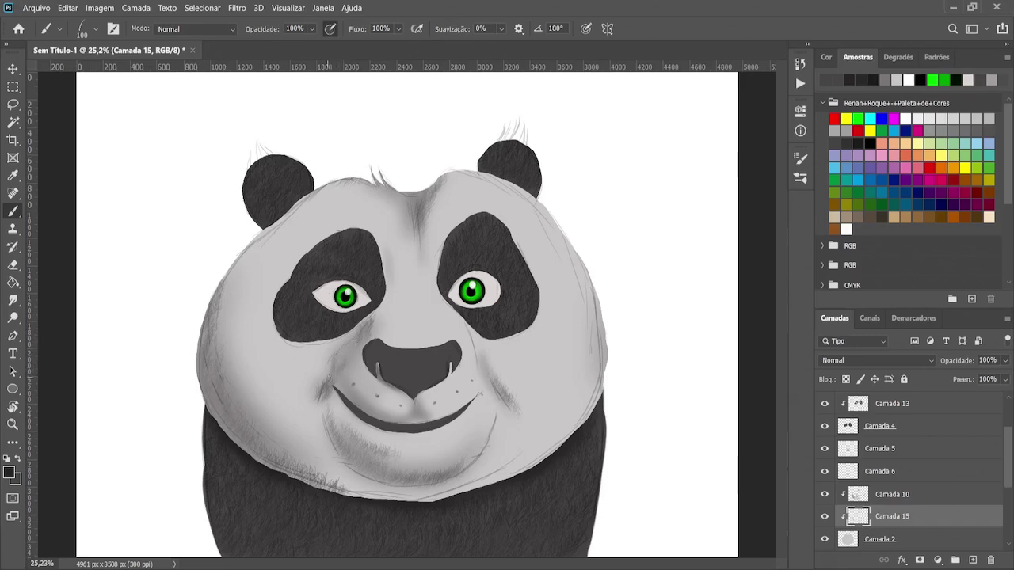
left_click_drag(329, 376, 331, 354)
Switch to a soft-edged Eraser at size 150
key("e")
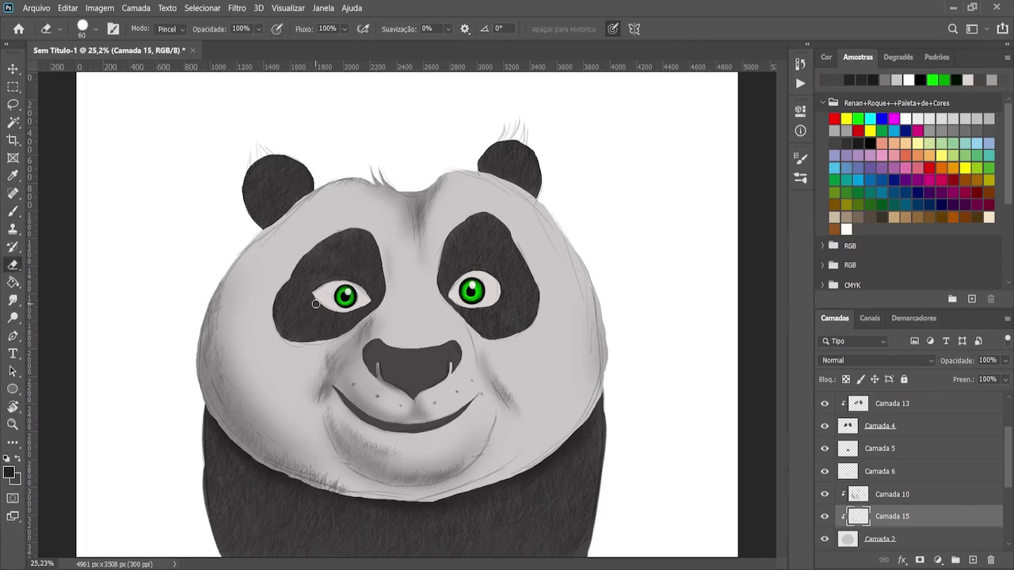
key("shift+bracketleft")
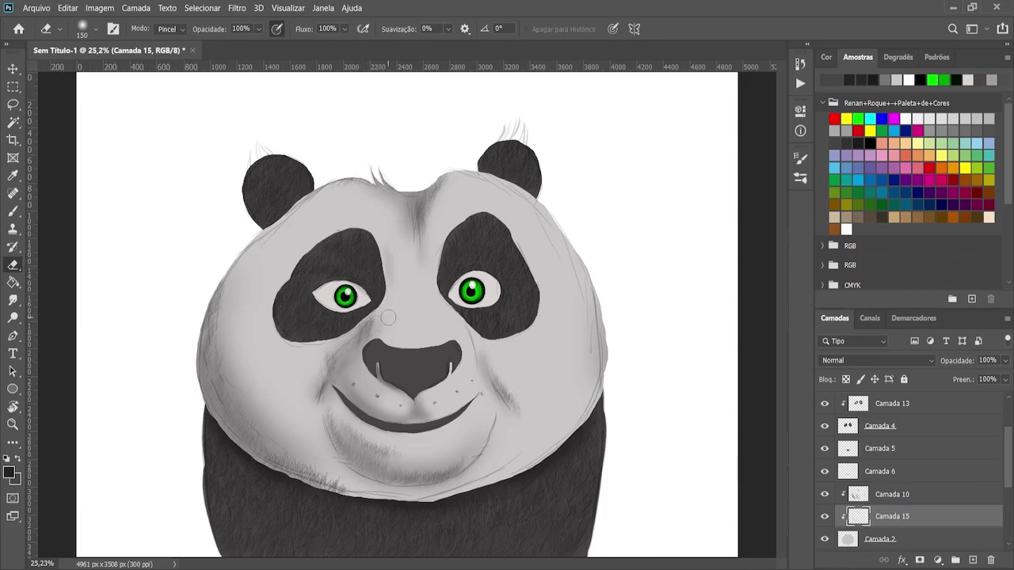
key("bracketright")
key("bracketright")
key("bracketright")
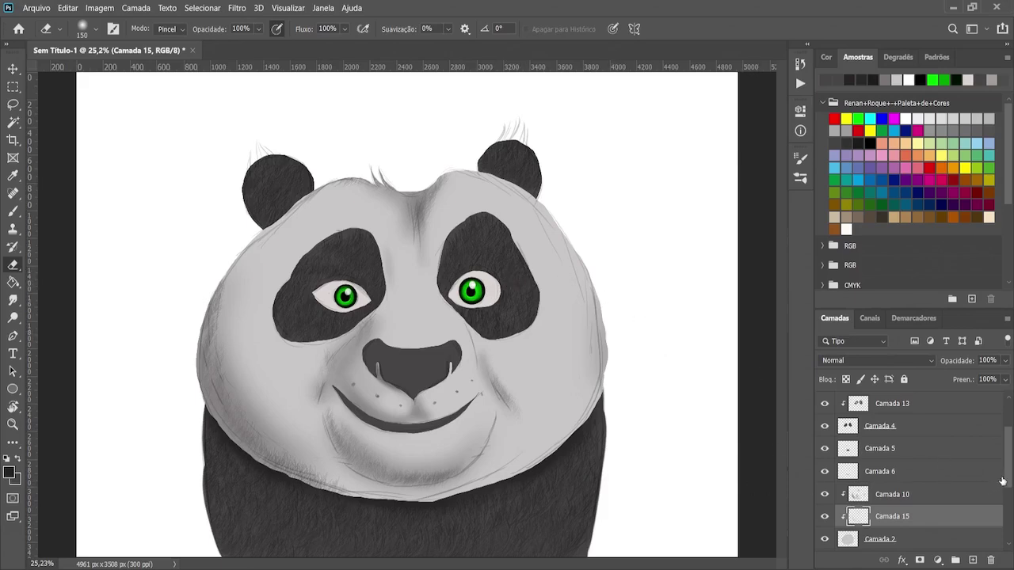
Locate eye-white layer Camada 7 and add Camada 16 clipped to it
scroll(1011, 436, "up", 3)
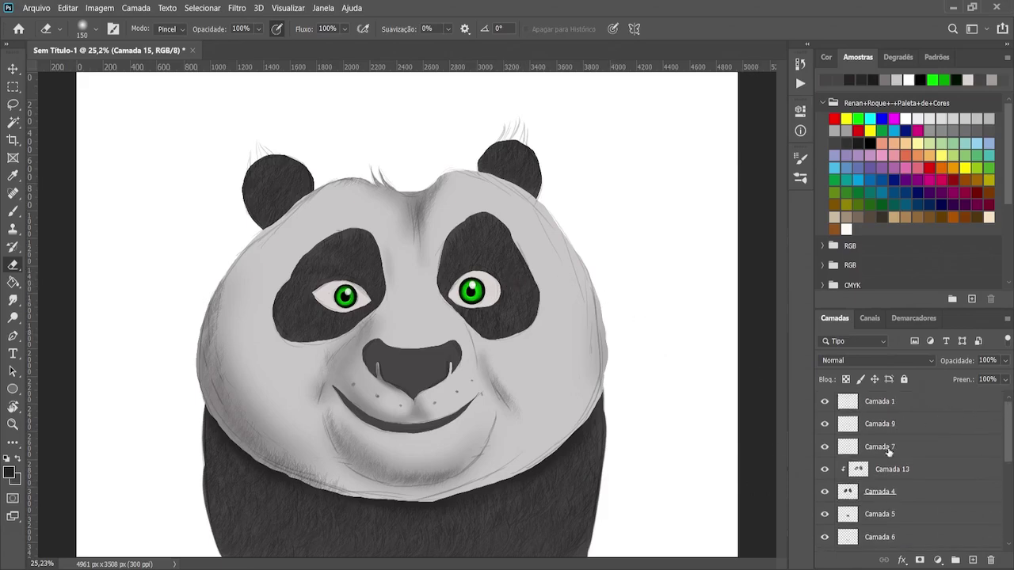
left_click(824, 402)
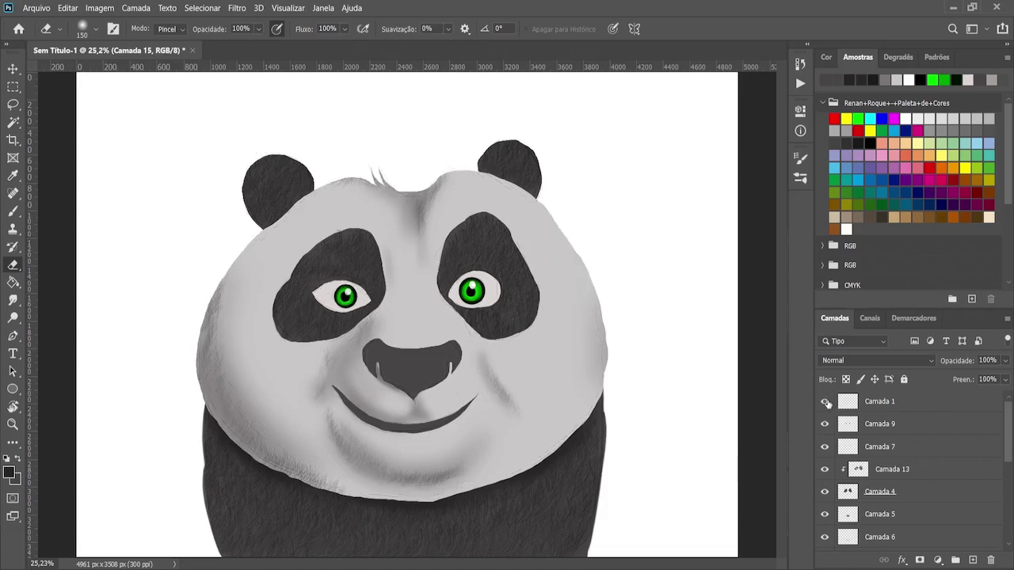
left_click(824, 424)
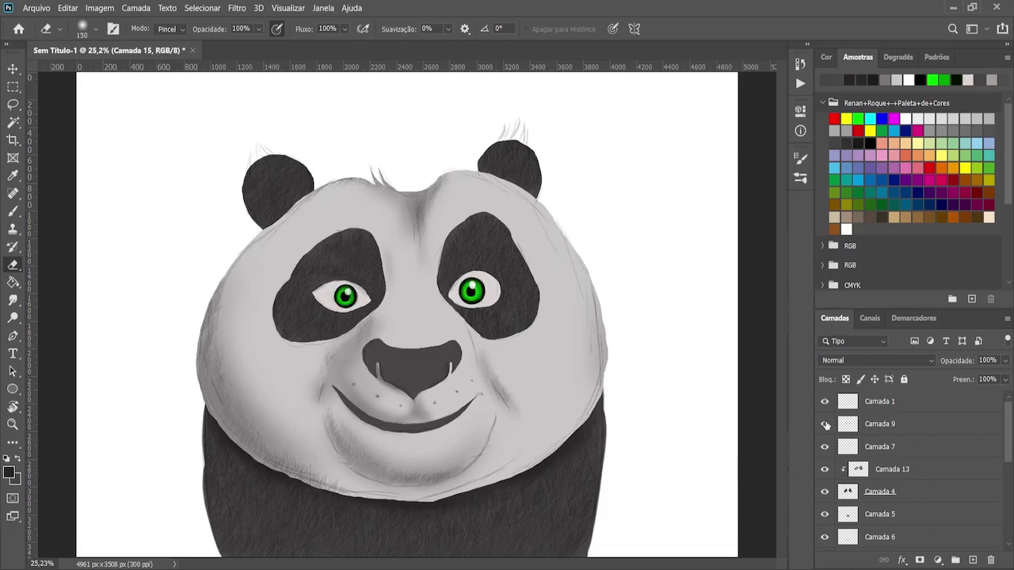
left_click(825, 447)
left_click(879, 448)
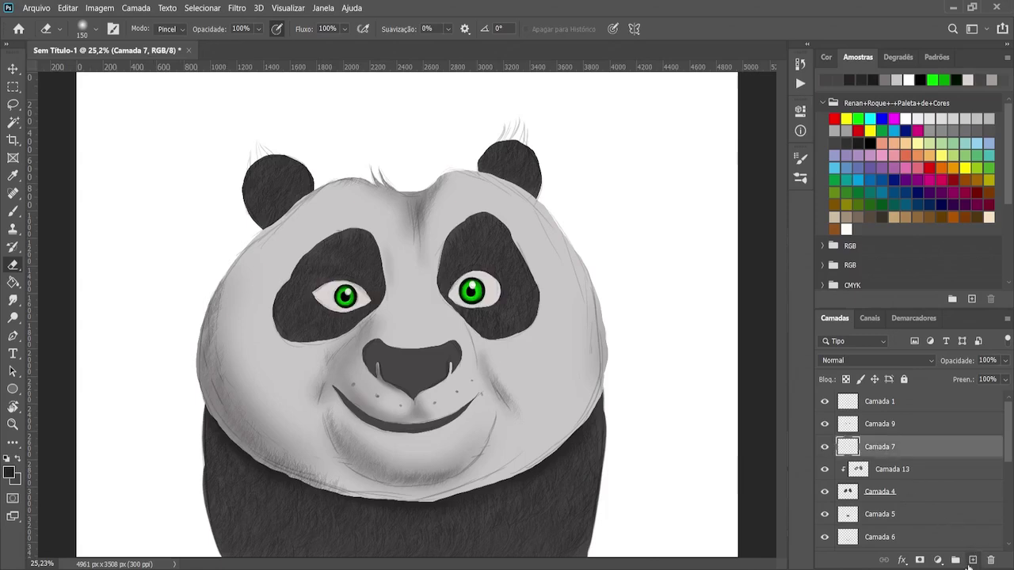
left_click(973, 560)
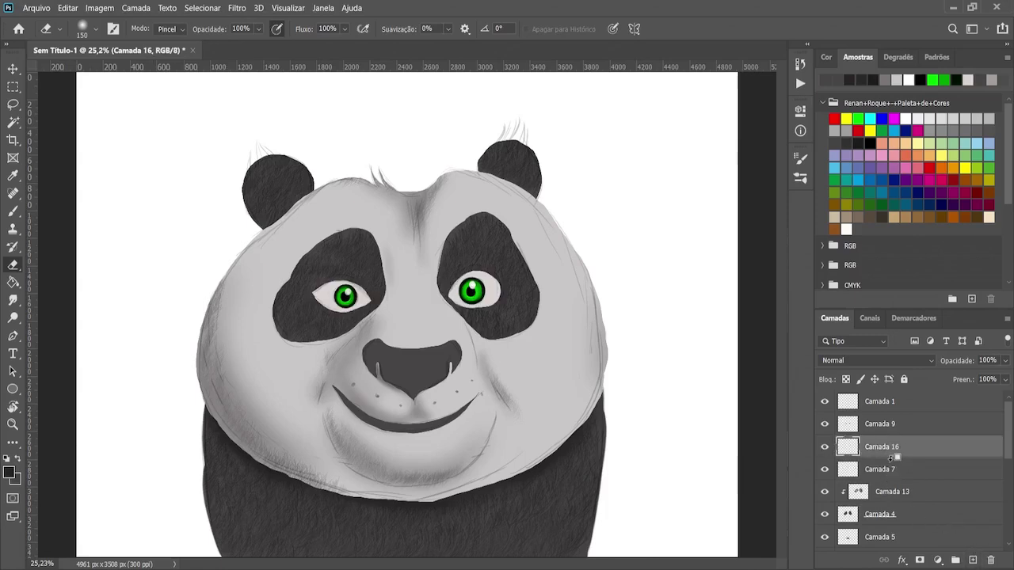
left_click(889, 458, "alt")
Sample a light grey and set a soft round brush at size 100
left_click(13, 211)
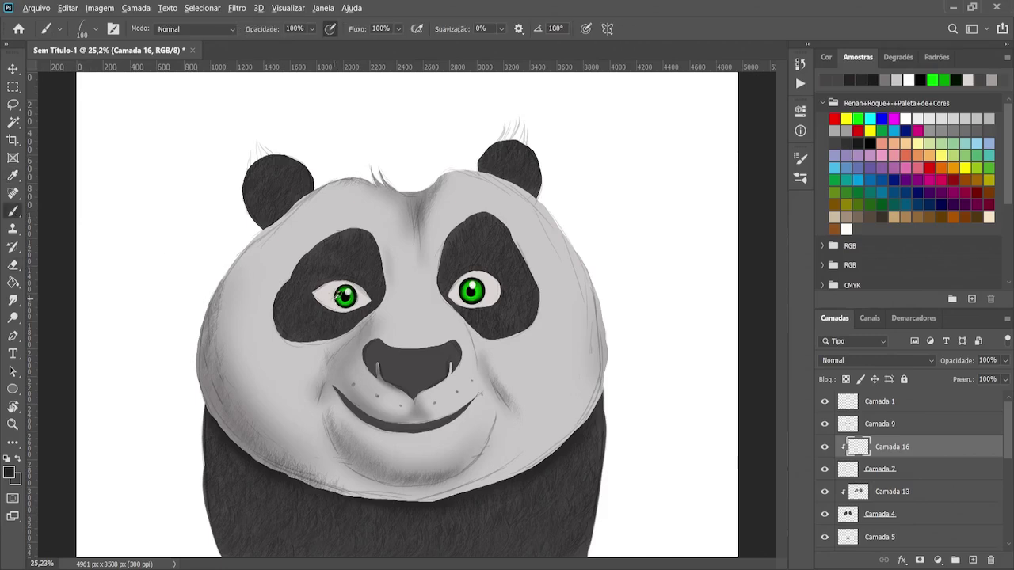
left_click(333, 295, "alt")
key("i")
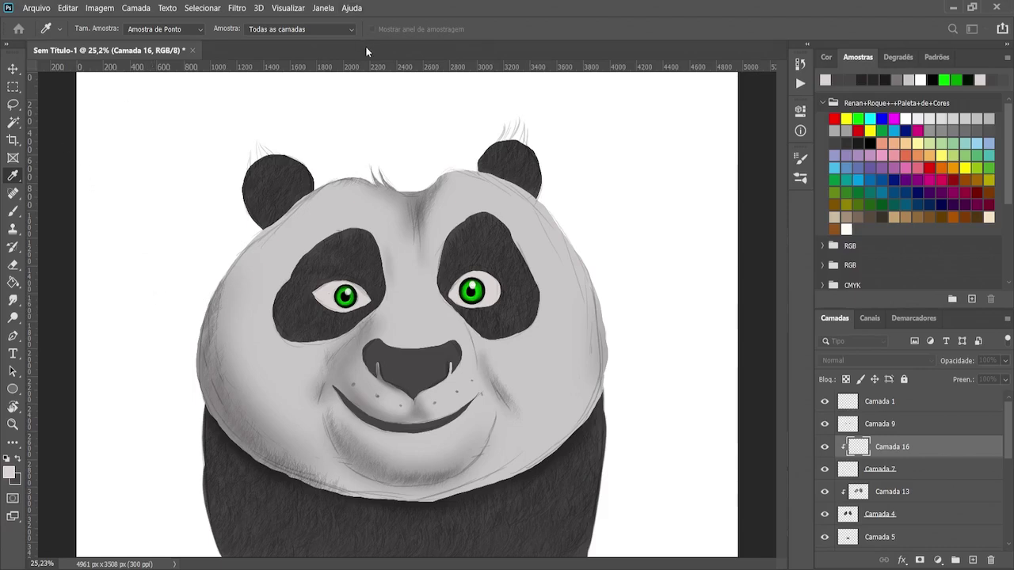
key("b")
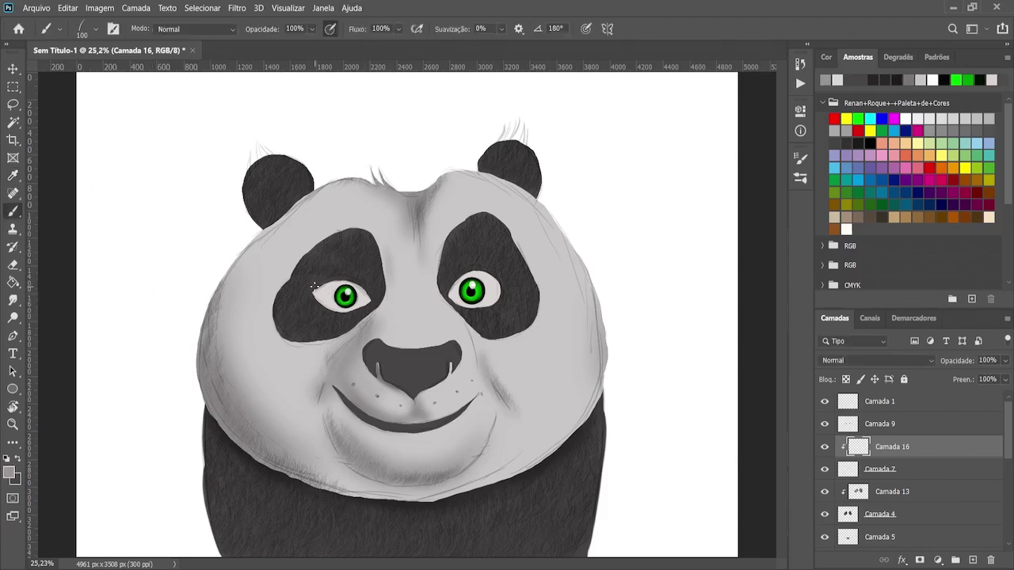
key("bracketright")
key("bracketright")
key("bracketright")
key("period")
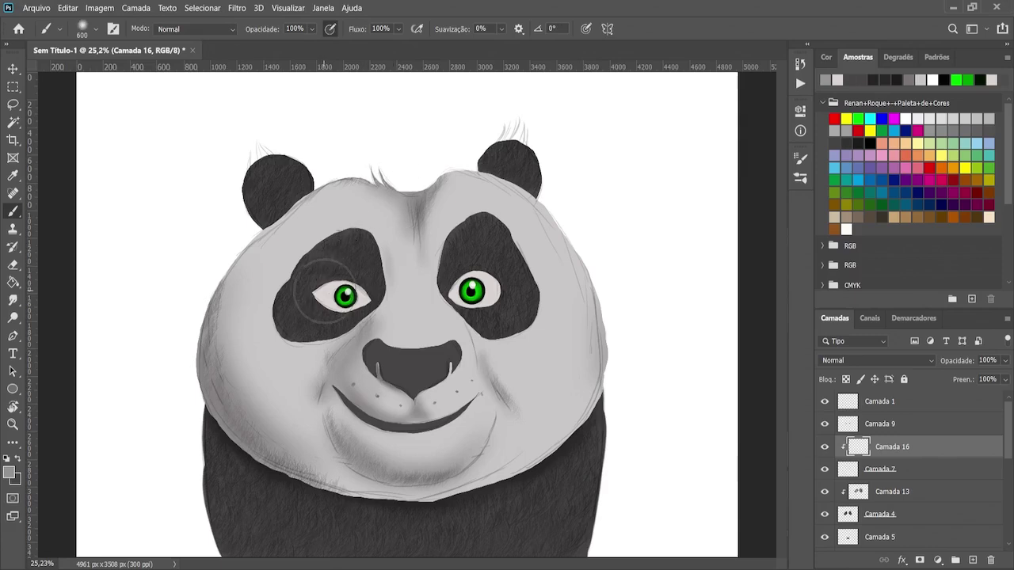
key("bracketleft")
key("bracketleft")
key("bracketleft")
key("bracketleft")
key("bracketleft")
key("bracketleft")
key("bracketleft")
key("bracketleft")
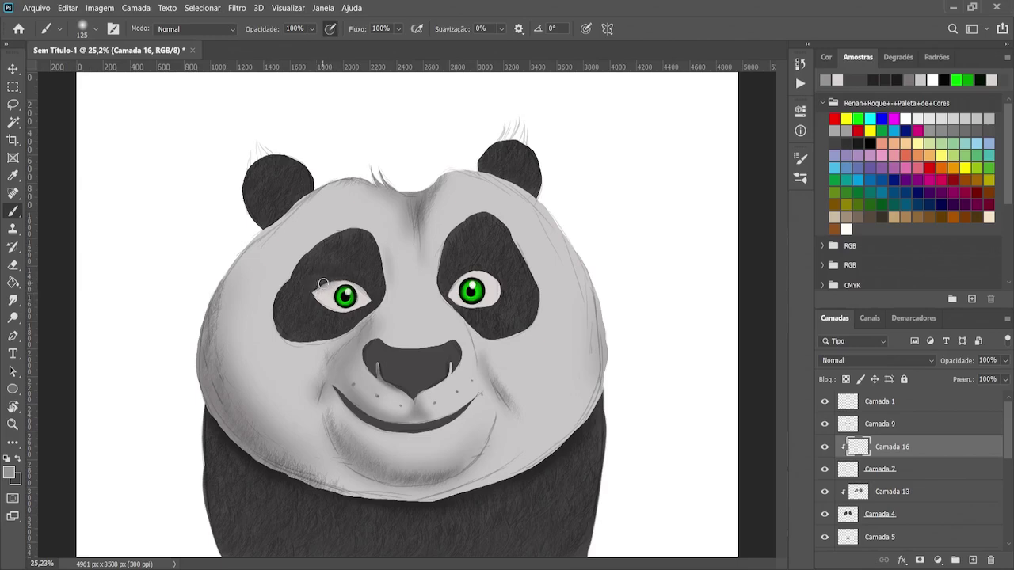
key("bracketleft")
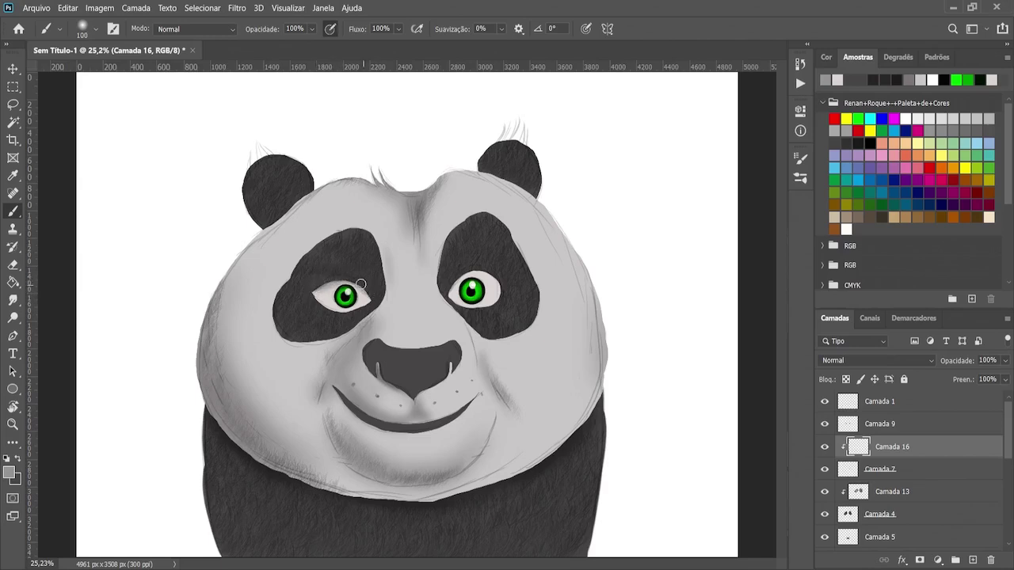
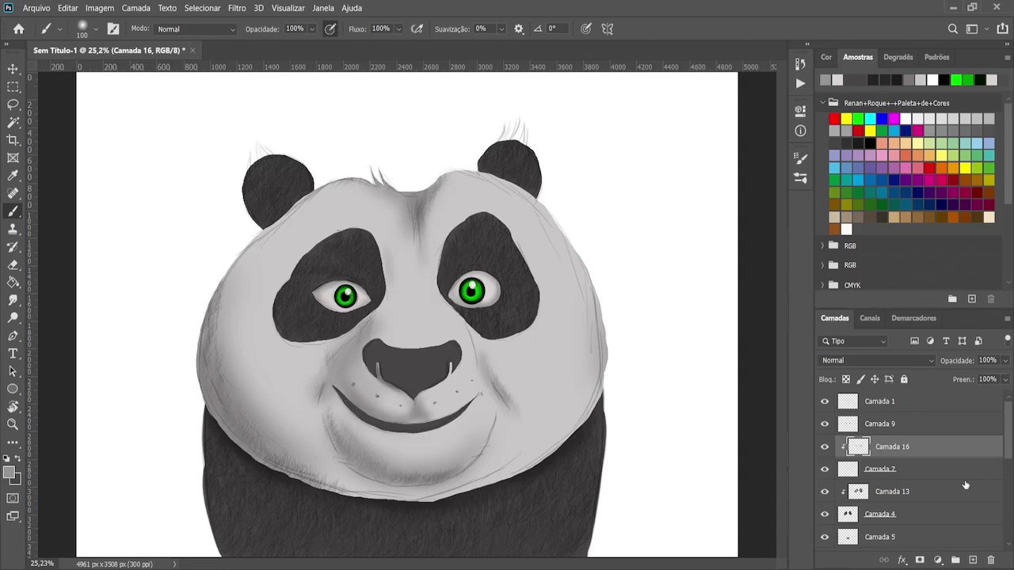
Select Camada 13 and briefly hide Camada 13 and Camada 16 to compare the eye-patch shading
left_click(896, 492)
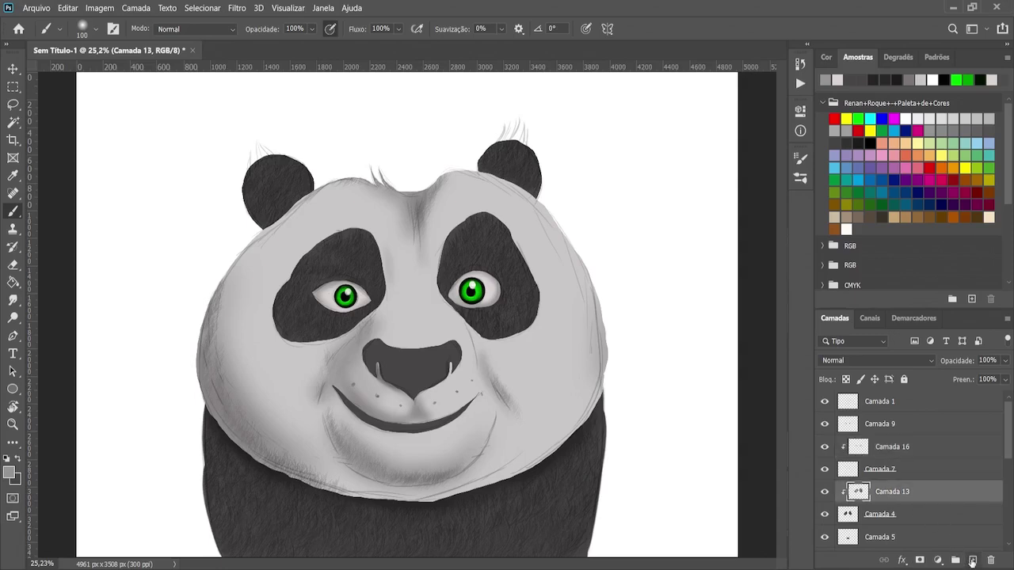
left_click(824, 492)
left_click(825, 492)
left_click(825, 448)
Add a new layer, Camada 17, above Camada 13 and pick a near-black paint colour
left_click(973, 561)
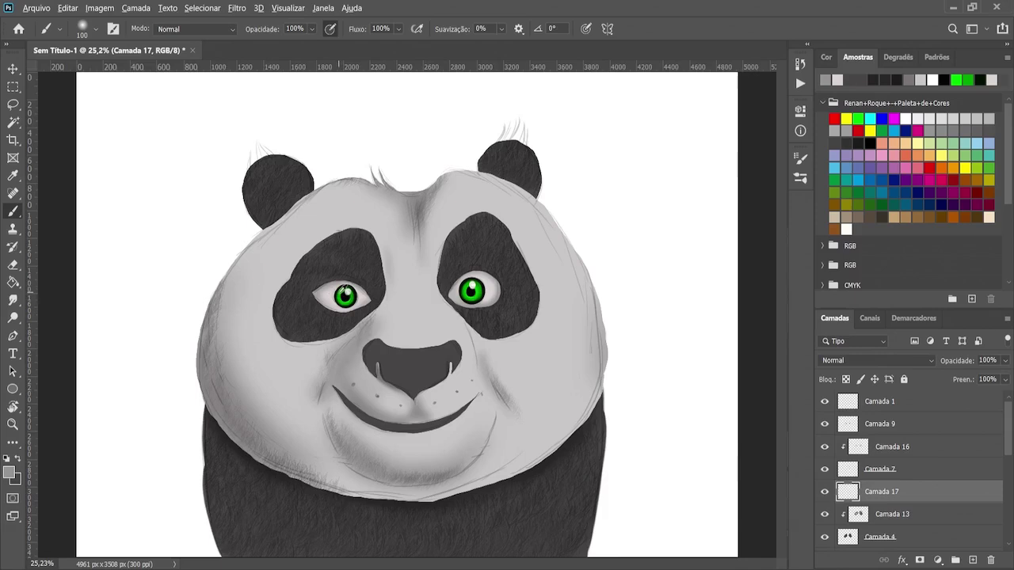
left_click(343, 293, "alt")
left_click(344, 291, "alt")
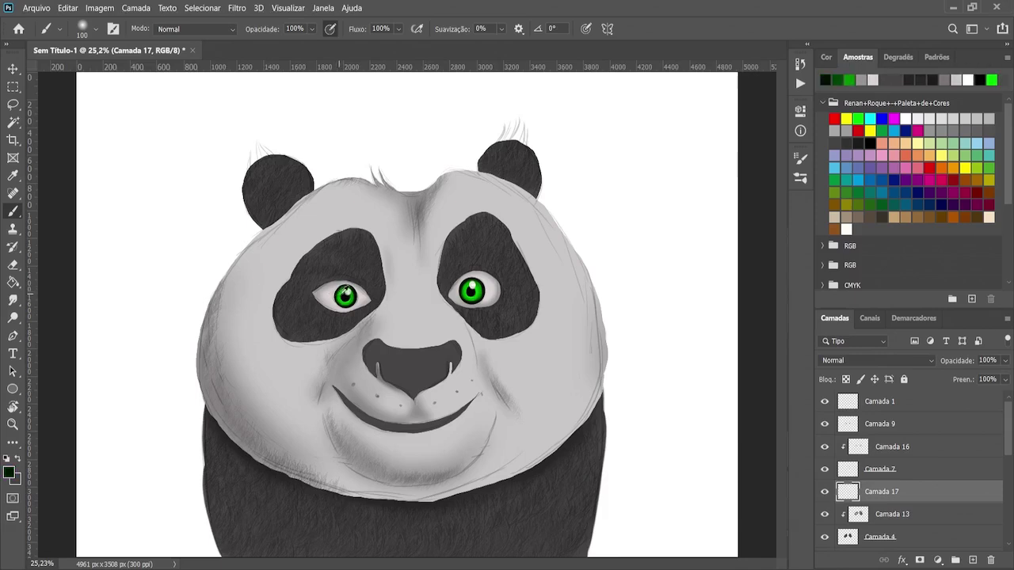
Paint near-black shading in the left eye patch on Camada 17, shrinking the brush from 60 to 10
left_click(346, 295, "alt")
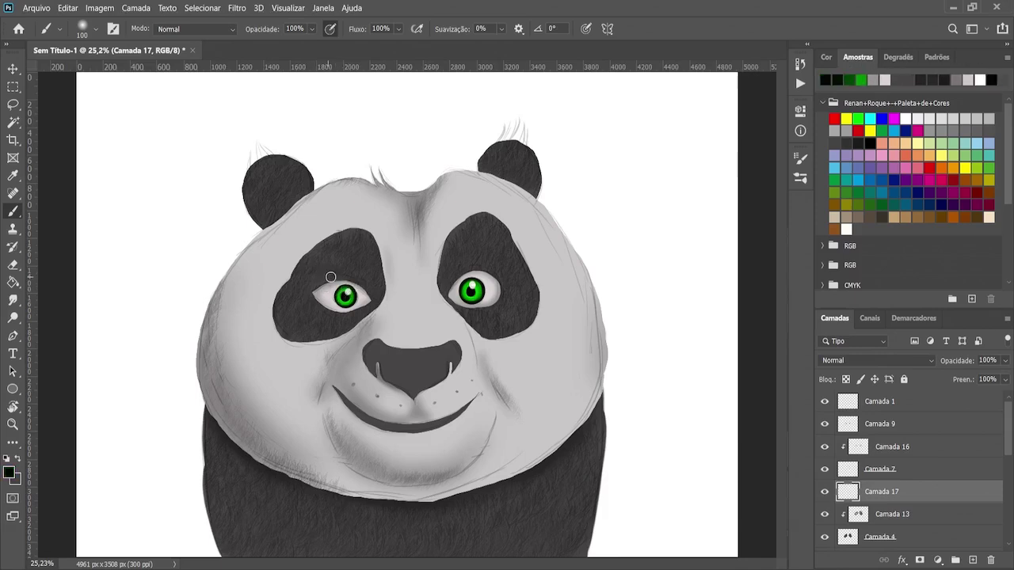
key("bracketleft")
key("bracketleft")
key("bracketleft")
key("bracketleft")
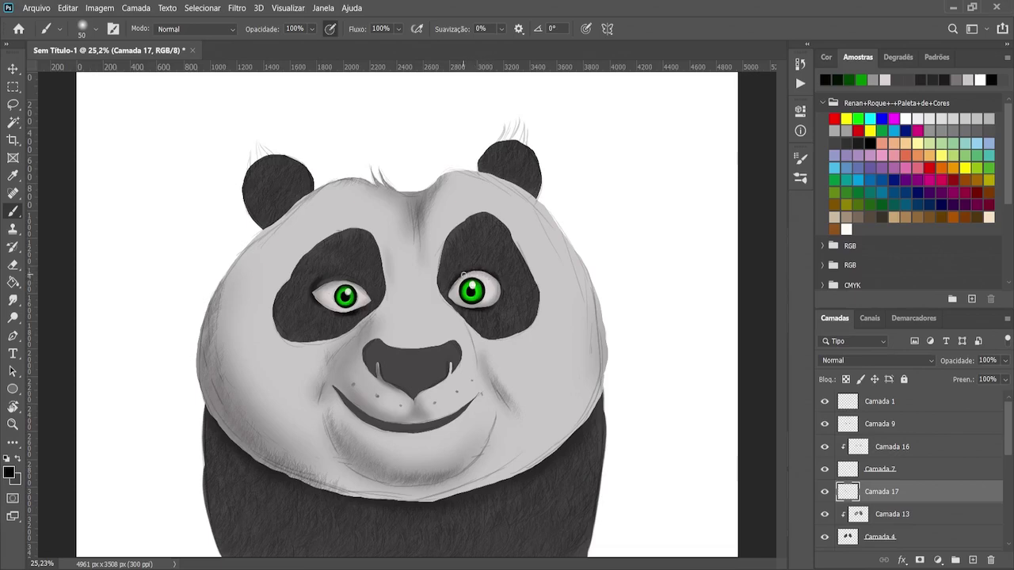
key("bracketleft")
key("bracketleft")
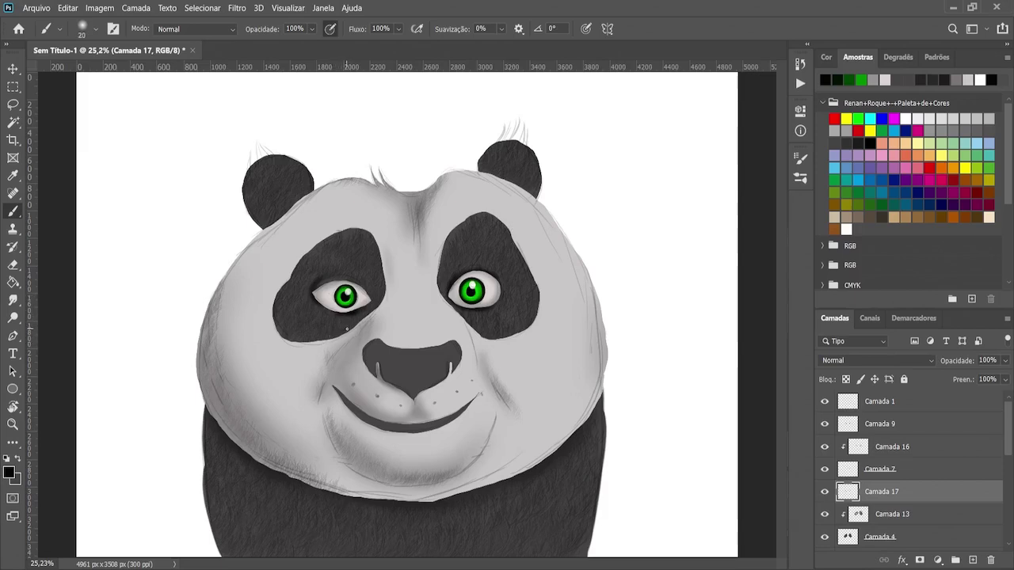
key("bracketleft")
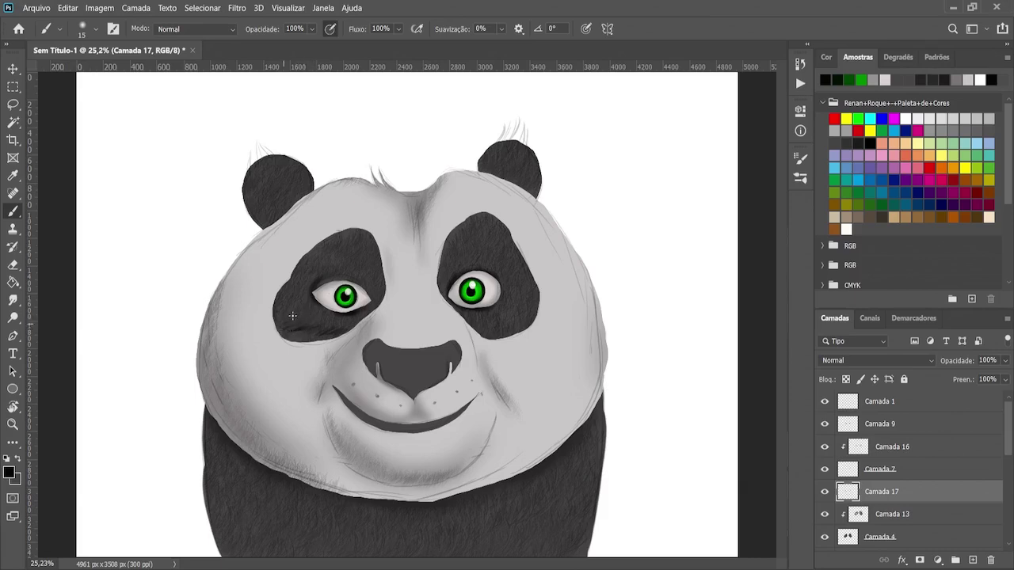
key("bracketleft")
key("i")
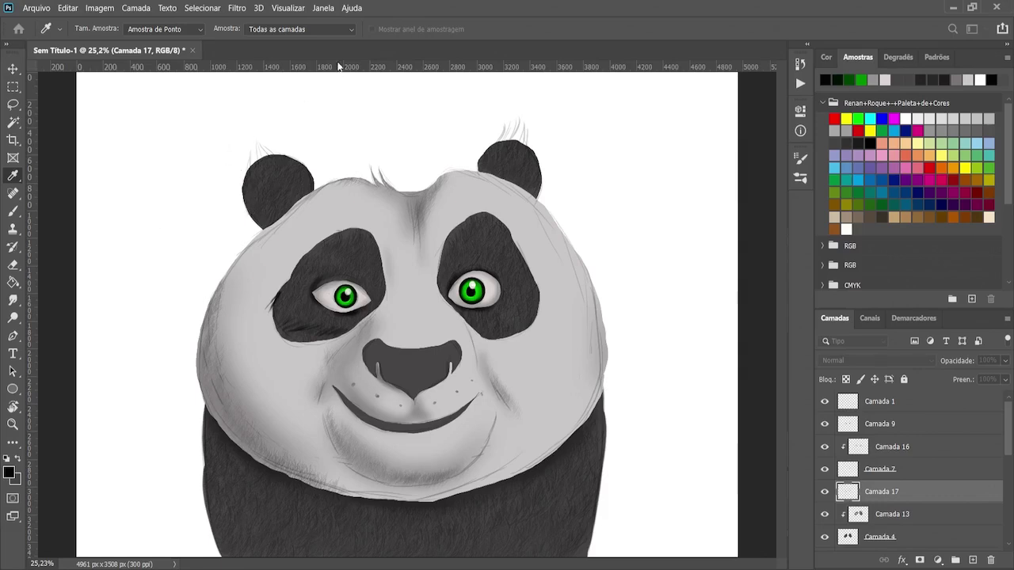
Paint sampled-brown fur along the left patch's left and lower edges with a size-25 textured brush
key("b")
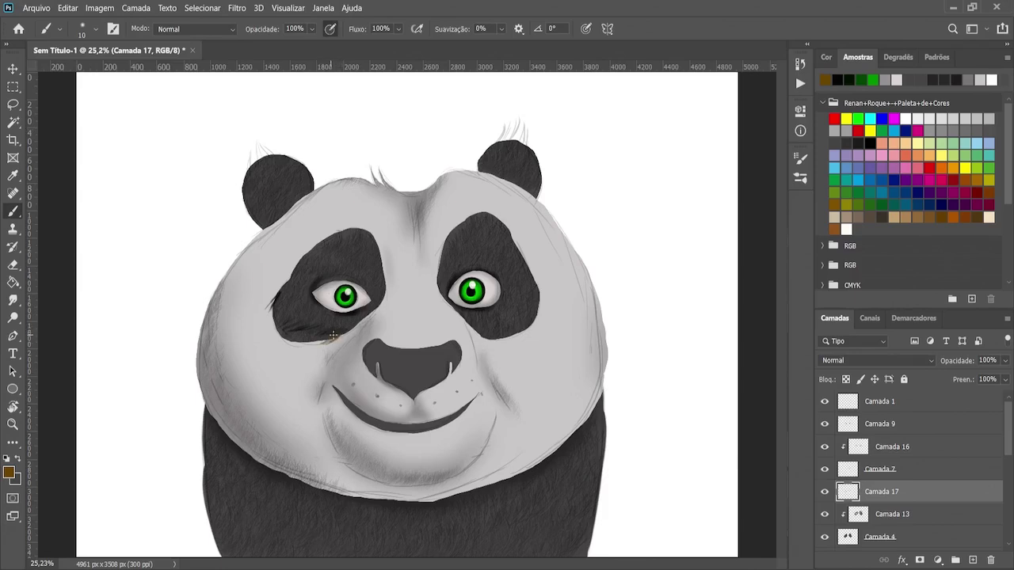
left_click_drag(335, 339, 325, 336)
key("period")
key("bracketleft")
key("bracketleft")
key("bracketleft")
key("bracketleft")
key("bracketleft")
key("bracketleft")
left_click_drag(276, 307, 275, 315)
left_click_drag(273, 323, 278, 326)
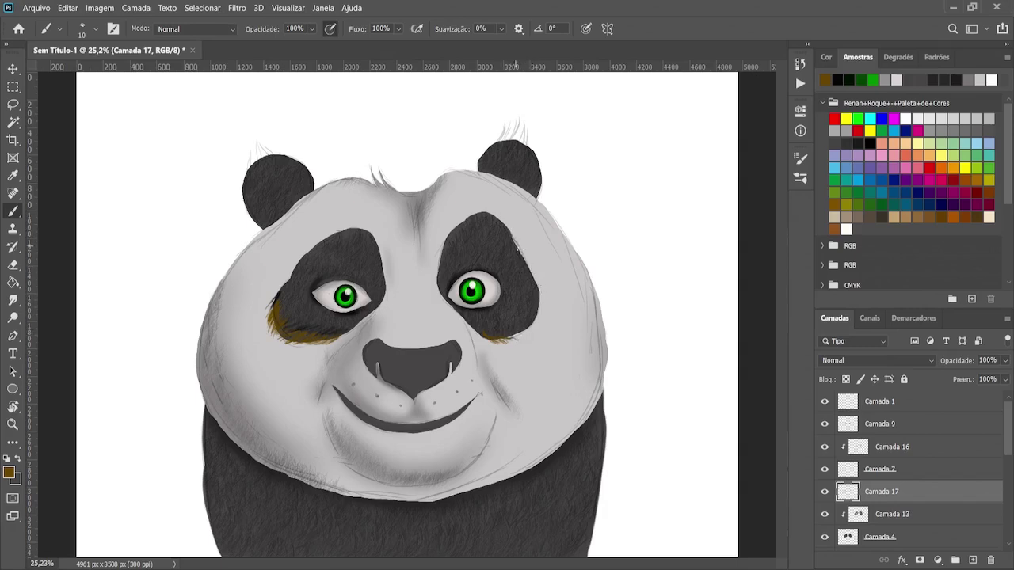
Add brown fur along the right eye patch's upper-left, right and lower edges, then reselect near-black
left_click_drag(520, 250, 513, 239)
mouse_move(527, 273)
left_mouse_down()
mouse_move(541, 284)
mouse_move(537, 294)
left_mouse_up()
mouse_move(529, 303)
left_mouse_down()
mouse_move(543, 311)
mouse_move(528, 315)
mouse_move(539, 320)
left_mouse_up()
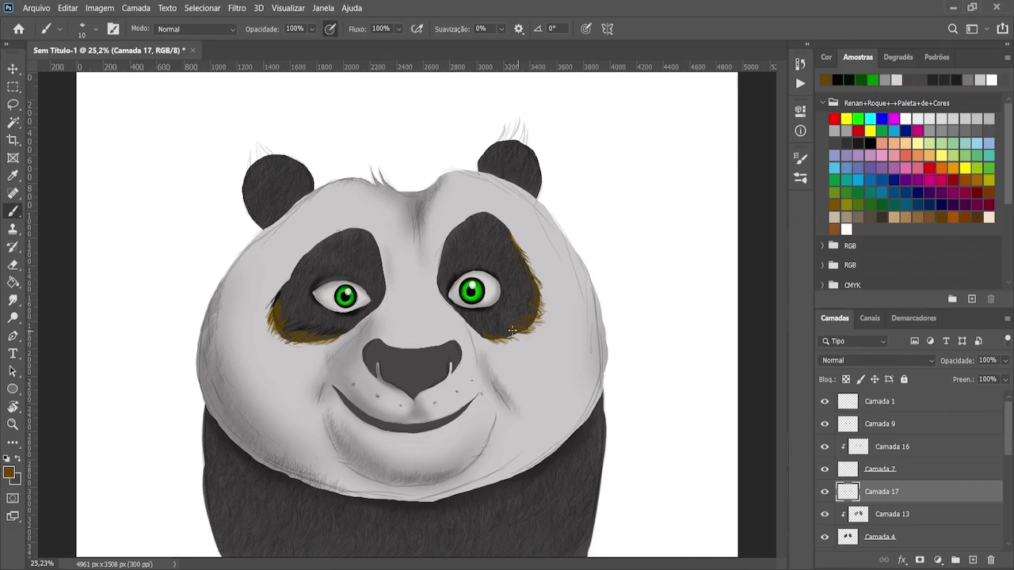
left_click_drag(509, 333, 519, 335)
left_click(281, 291, "alt")
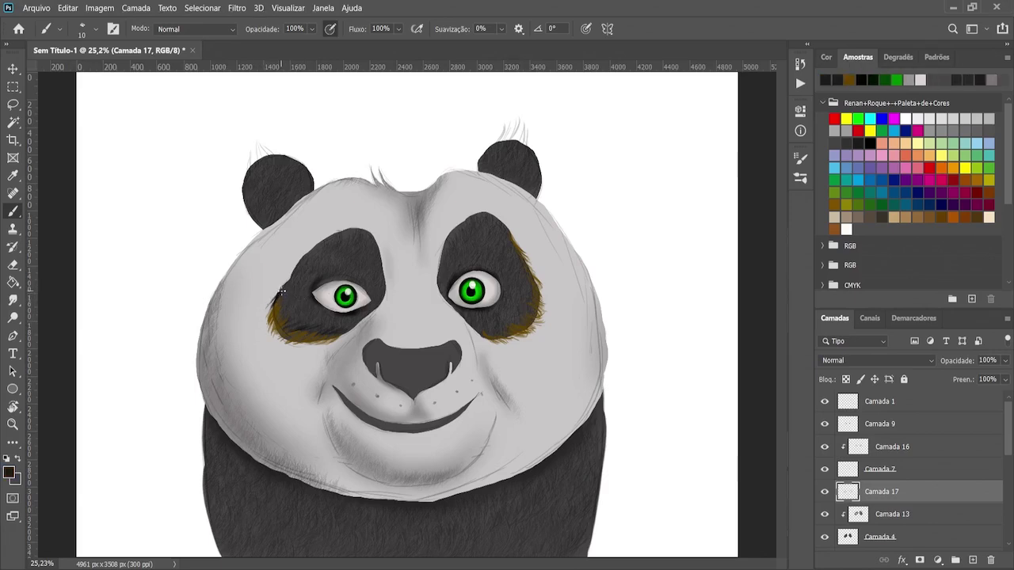